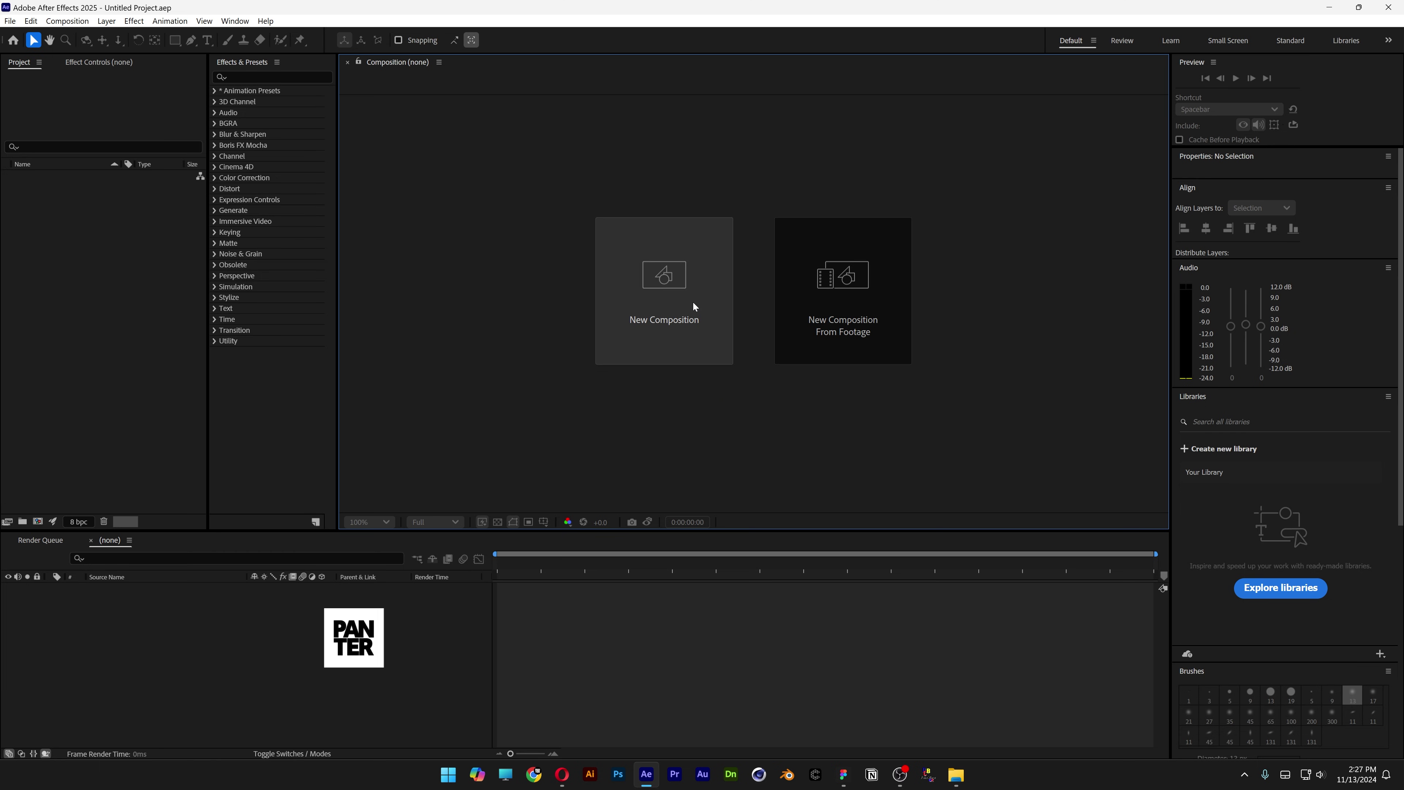
Step: Create composition Comp 1 with the HD 1920x1080 29.97 fps preset and a duration of 0;00;09;00
{"action": "left_click", "coordinate": [695, 307]}
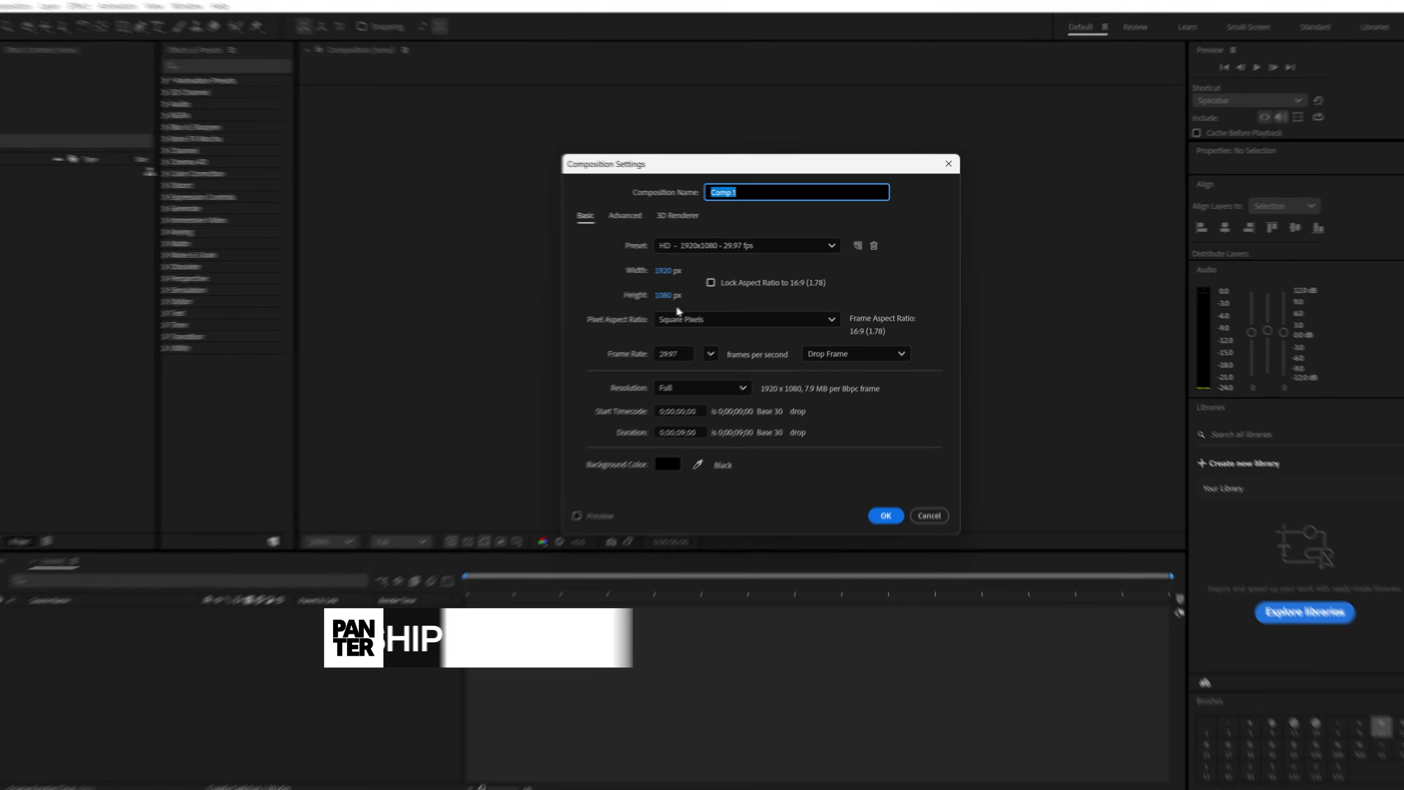
{"action": "left_click", "coordinate": [709, 246]}
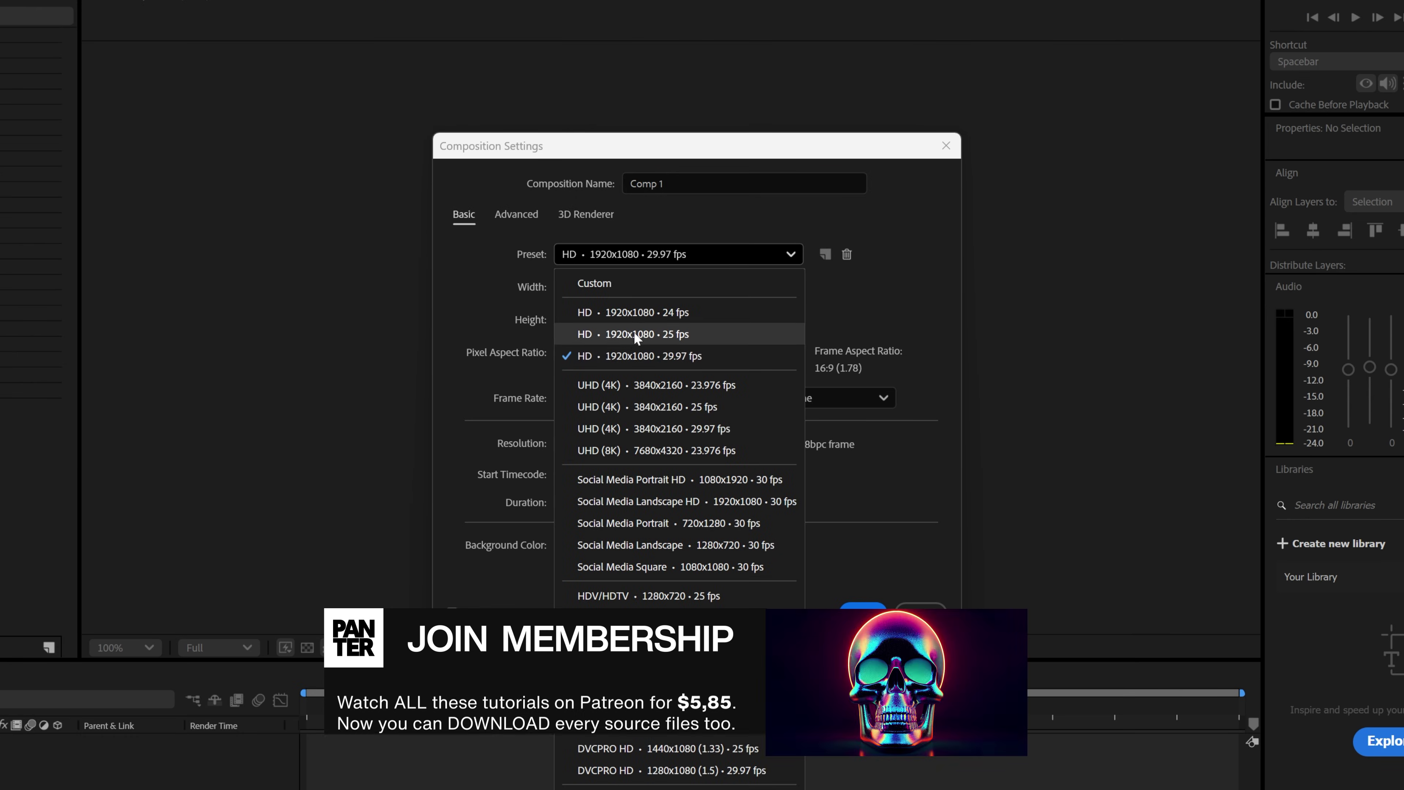
{"action": "left_click", "coordinate": [640, 355]}
{"action": "left_click", "coordinate": [591, 502]}
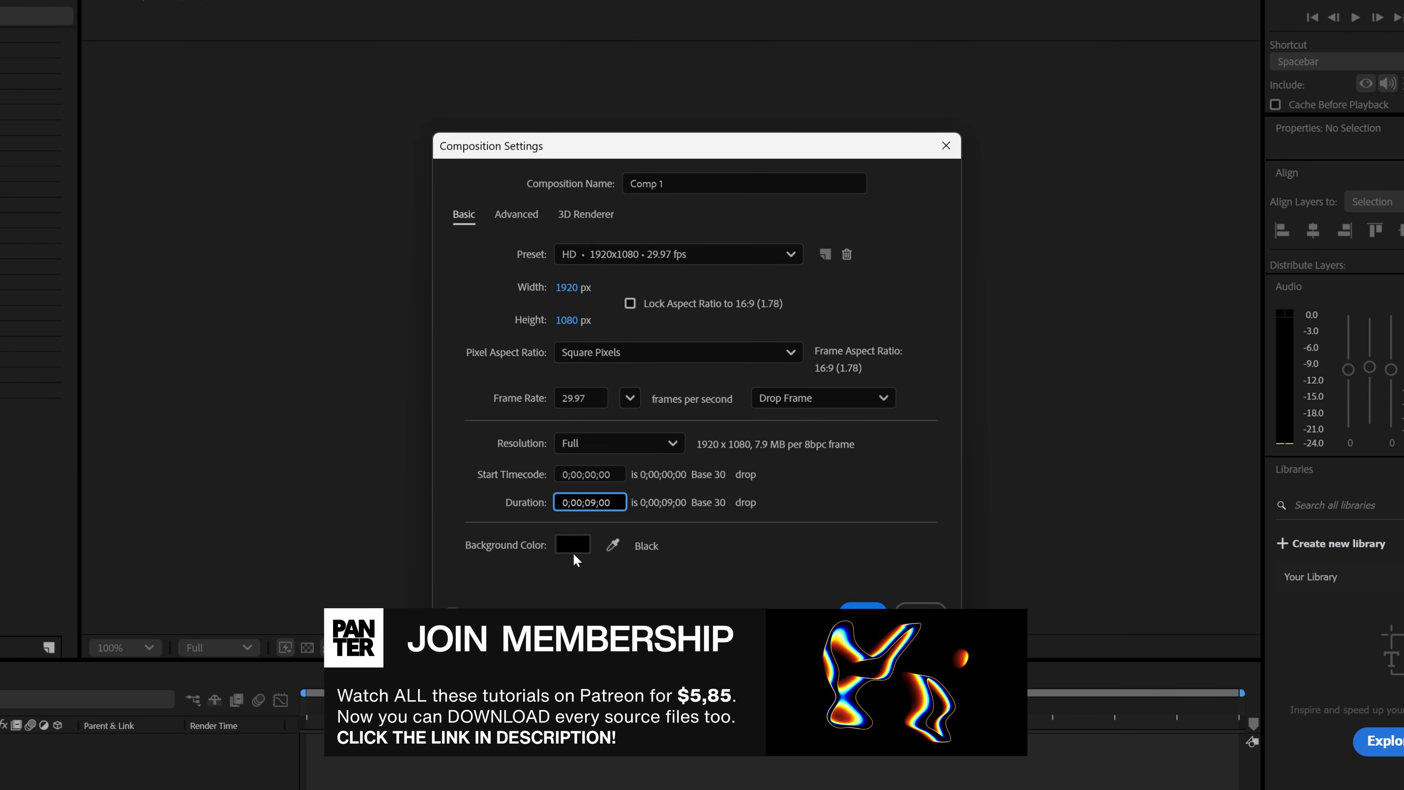
{"action": "key", "text": "Return"}
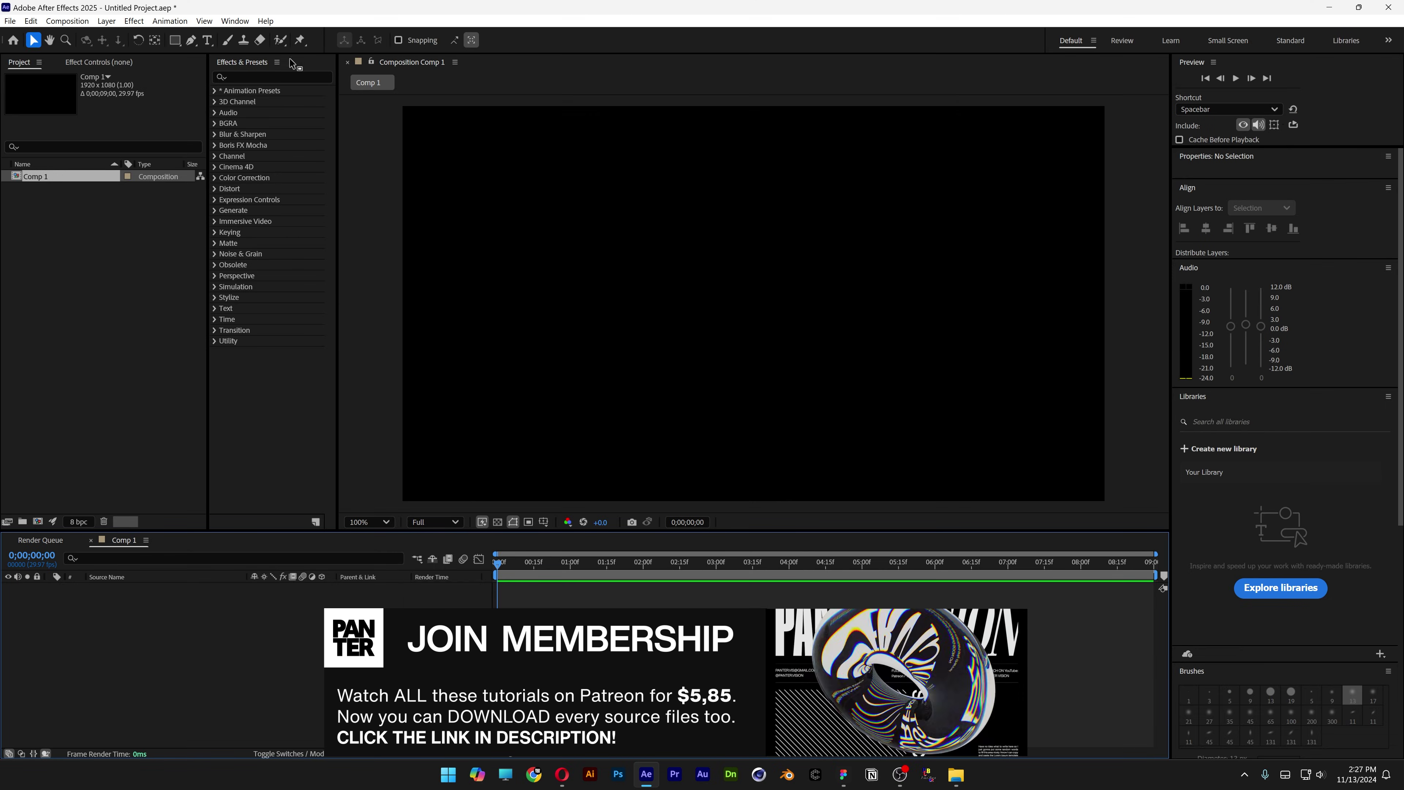
Step: Add a green text layer reading PANTER and stretch it to nearly fill the composition
{"action": "left_click", "coordinate": [207, 40]}
{"action": "left_click", "coordinate": [726, 272]}
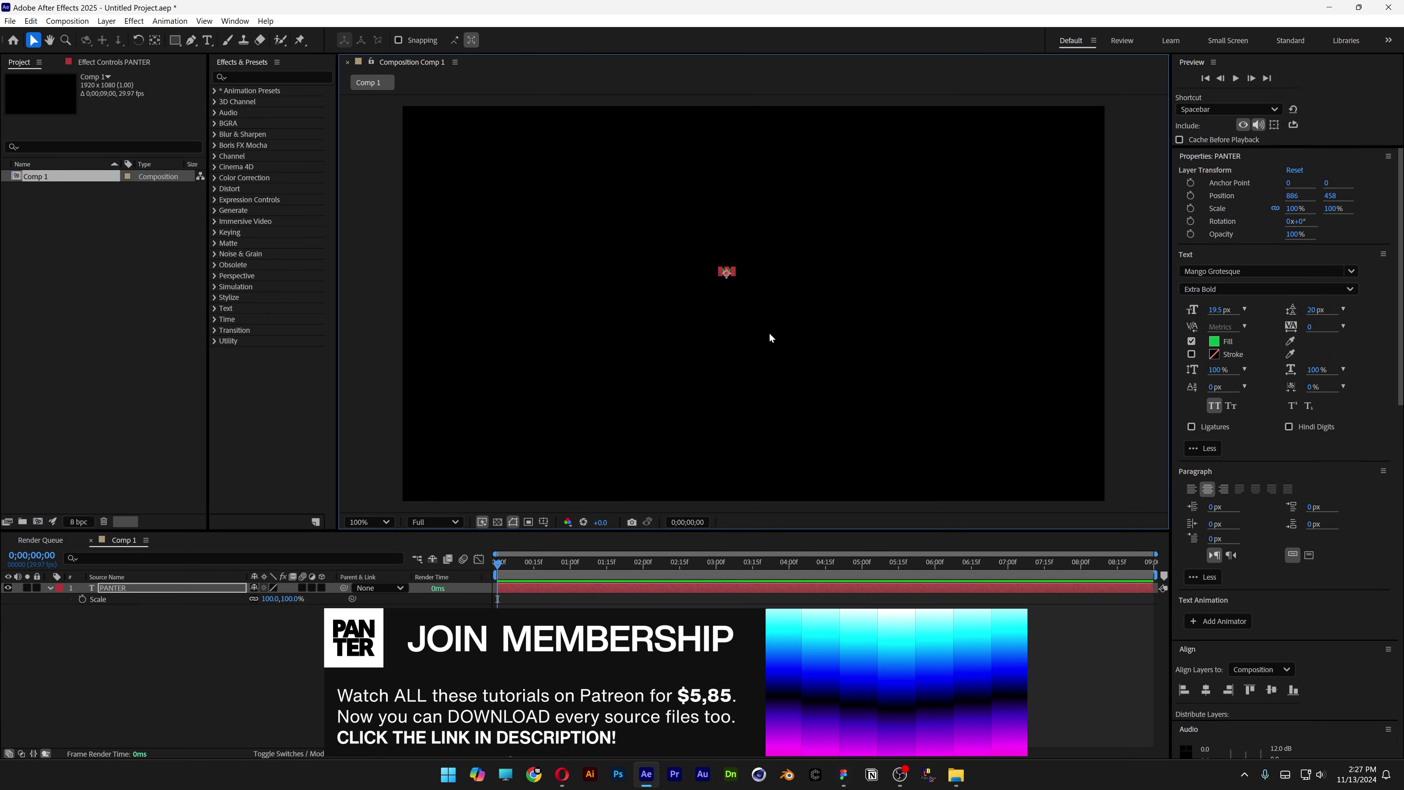
{"action": "left_click_drag", "start_coordinate": [266, 598], "coordinate": [1006, 535]}
{"action": "left_click_drag", "start_coordinate": [801, 217], "coordinate": [1095, 90]}
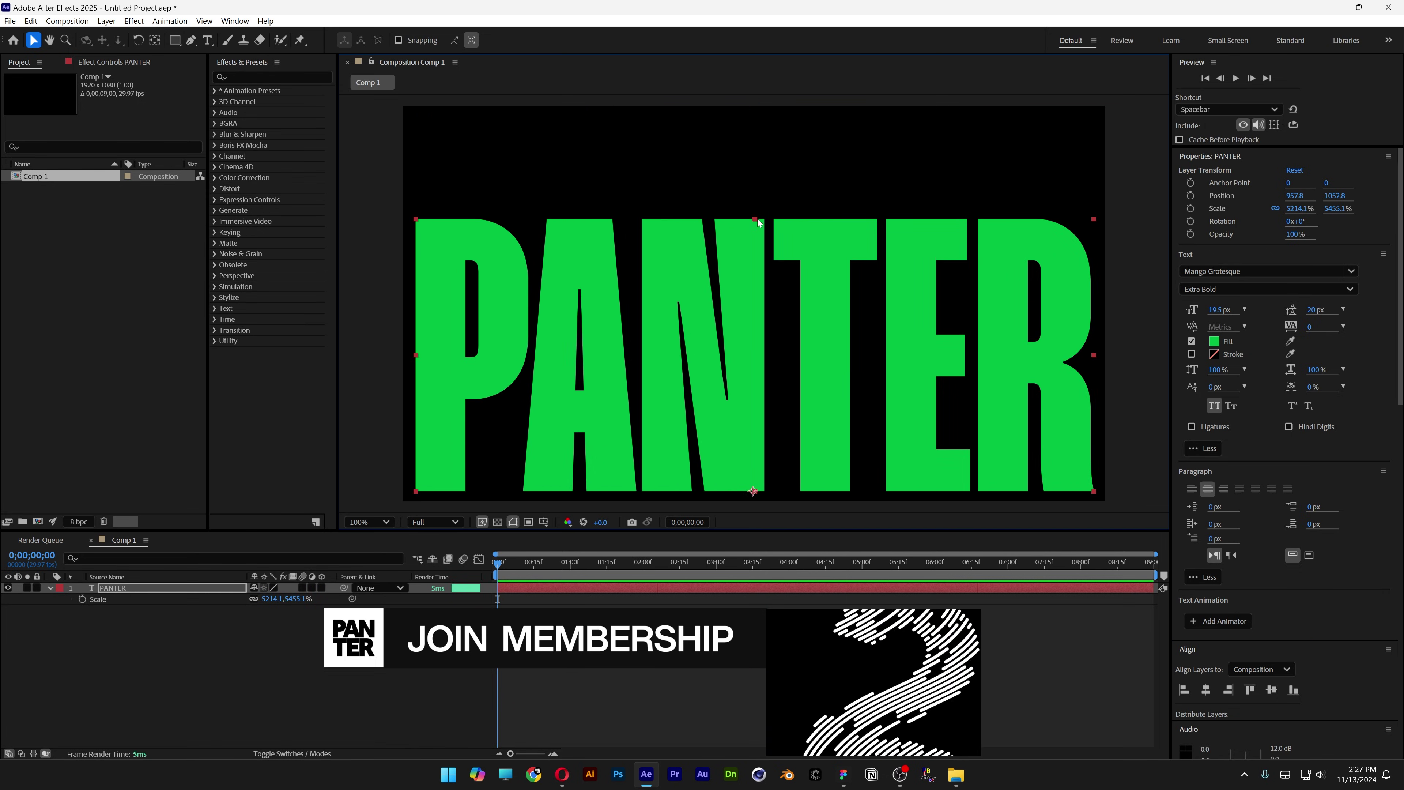
{"action": "left_click_drag", "start_coordinate": [756, 218], "coordinate": [758, 119]}
Step: Create a black solid and place it beneath the PANTER text layer
{"action": "right_click", "coordinate": [308, 665]}
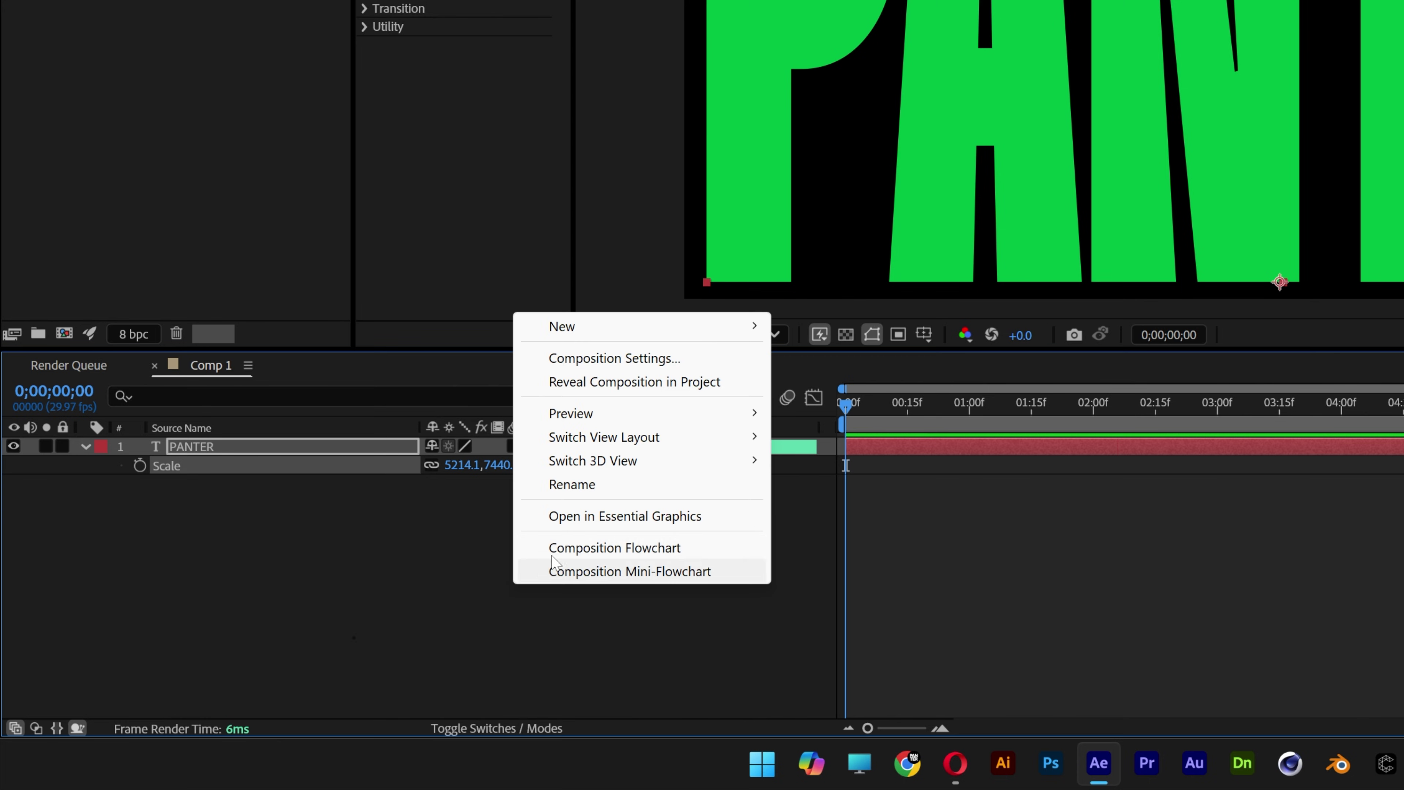
{"action": "mouse_move", "coordinate": [424, 507]}
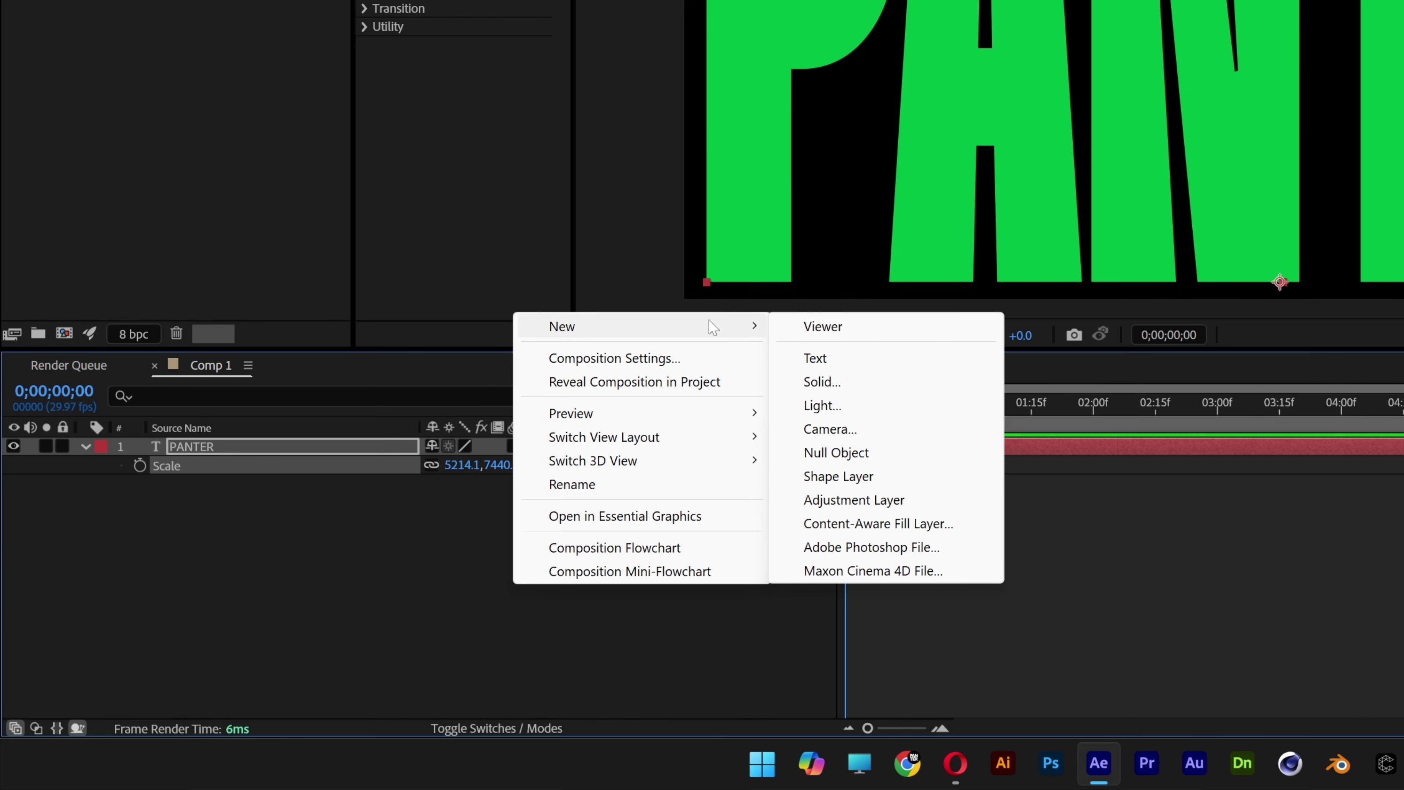
{"action": "left_click", "coordinate": [877, 381]}
{"action": "left_click", "coordinate": [1343, 332]}
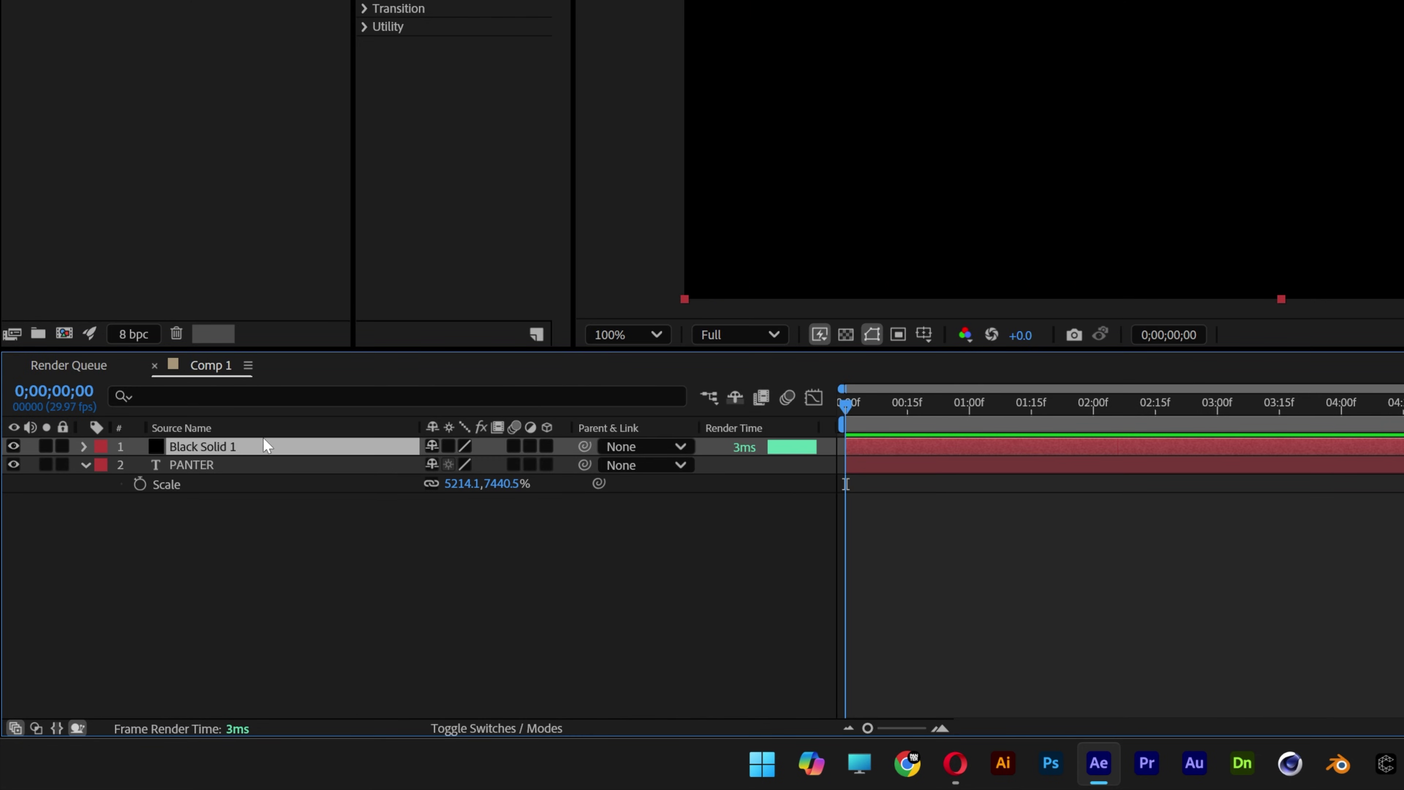
{"action": "left_click_drag", "start_coordinate": [220, 446], "coordinate": [226, 530]}
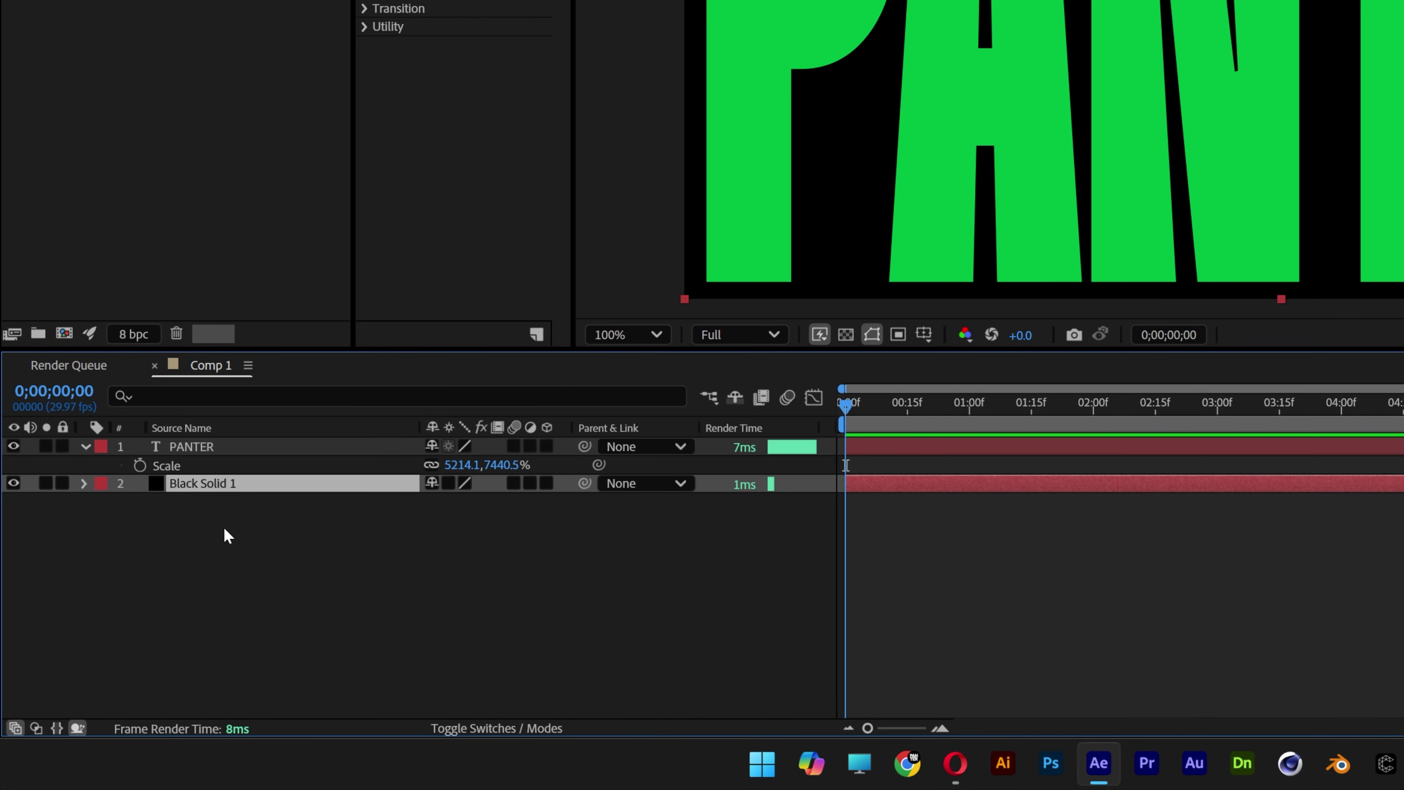
Step: Rename the black solid layer as BG
{"action": "right_click", "coordinate": [228, 485]}
{"action": "left_click", "coordinate": [283, 511]}
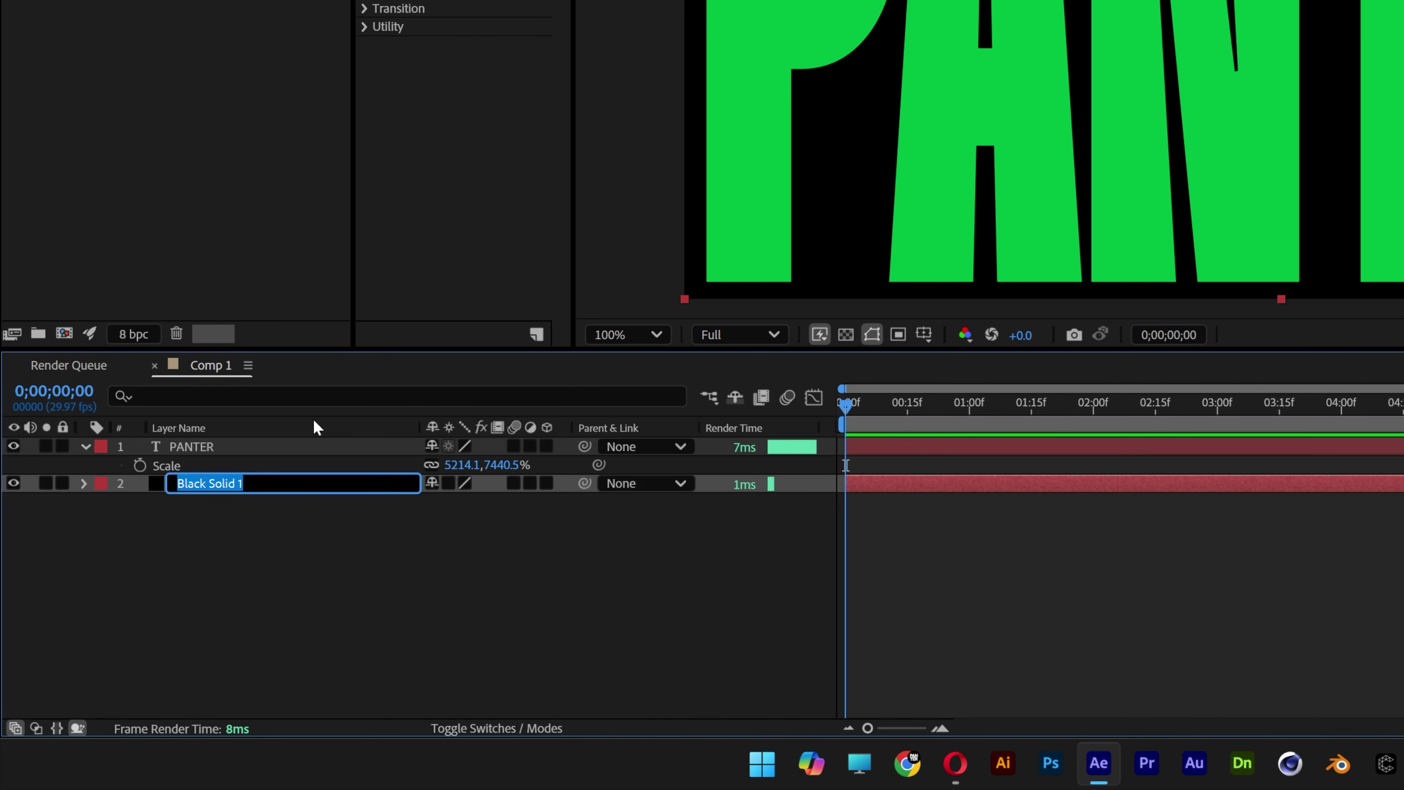
{"action": "type", "text": "BG"}
{"action": "key", "text": "Return"}
Step: Apply the Fill effect to the BG layer and set its colour to blue 0036FF
{"action": "left_click", "coordinate": [414, 132]}
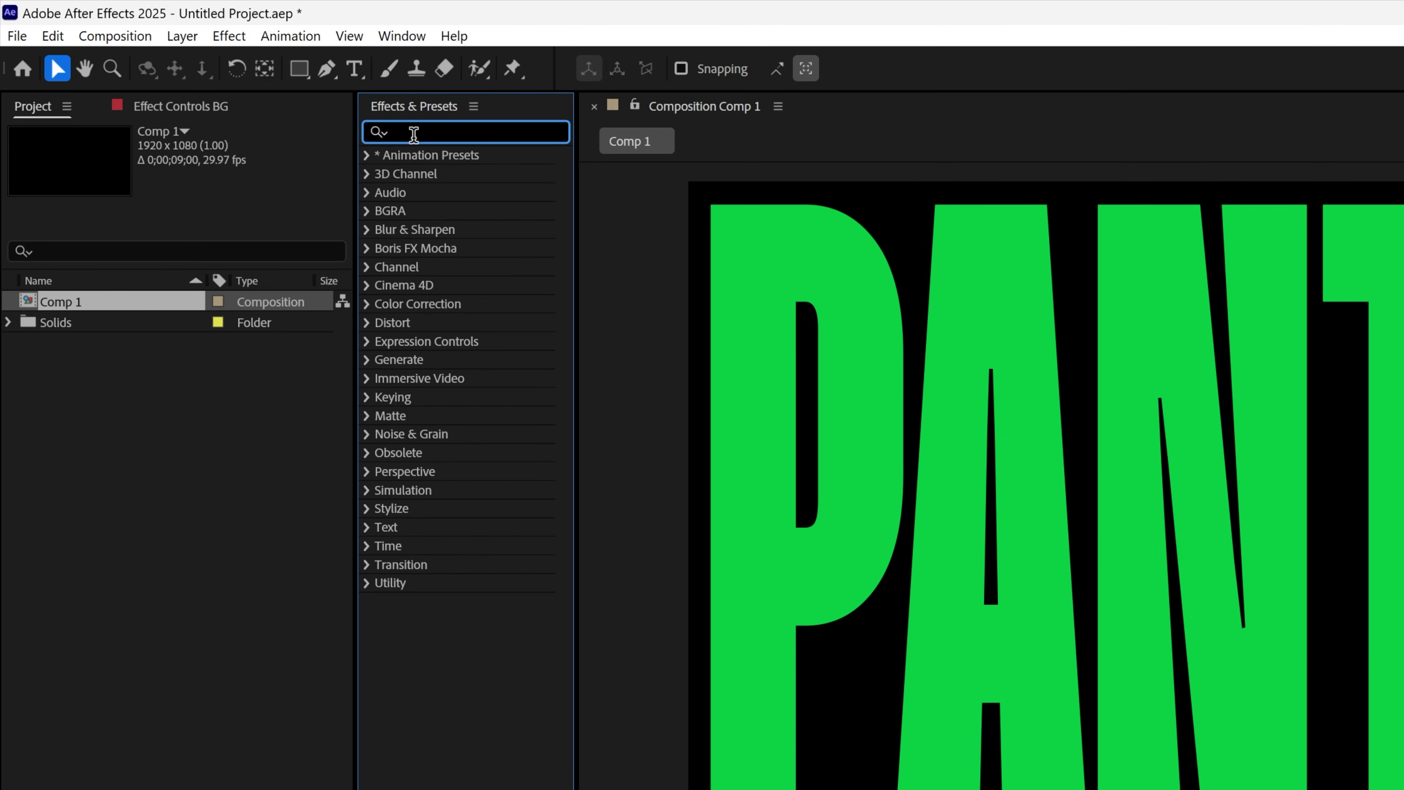
{"action": "type", "text": "fill"}
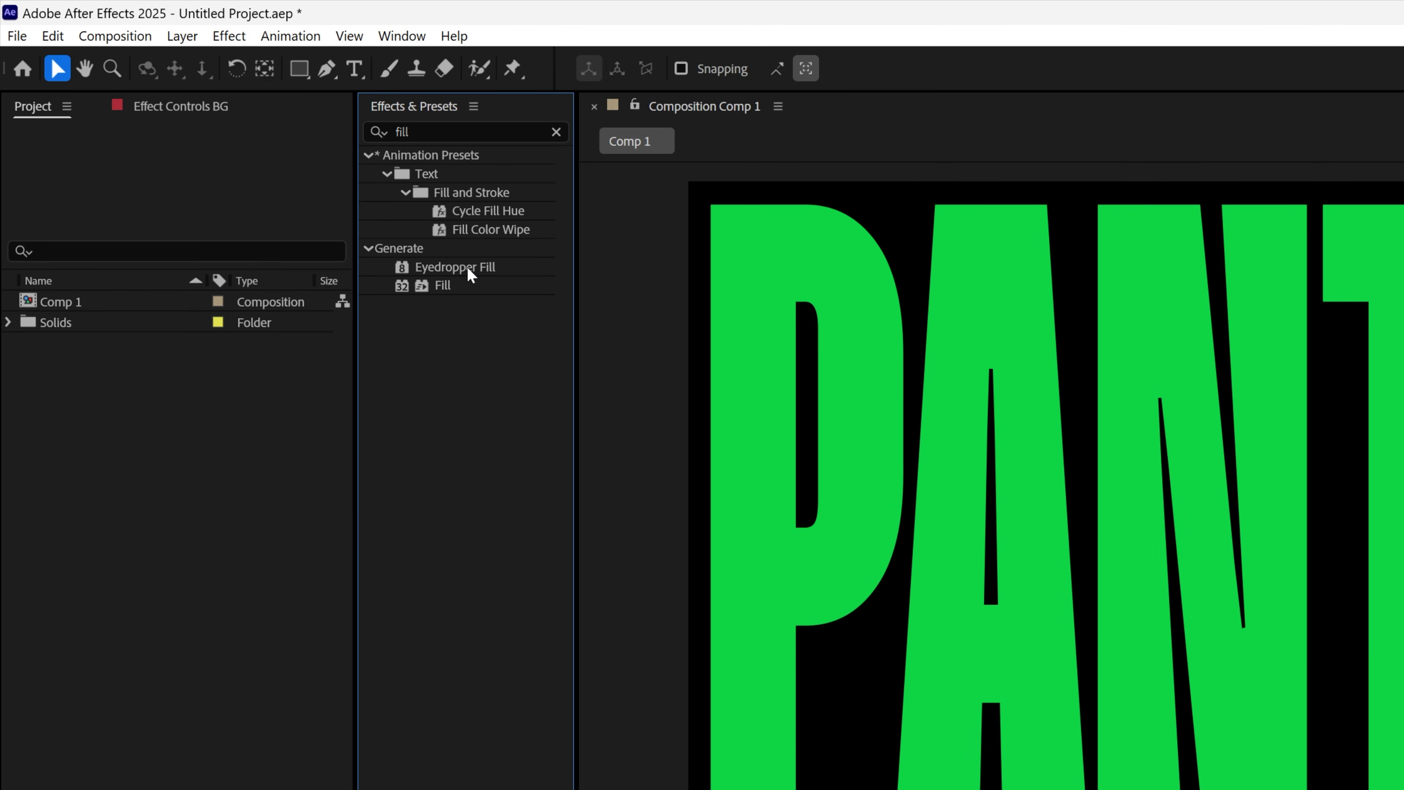
{"action": "left_click", "coordinate": [445, 285]}
{"action": "left_click_drag", "start_coordinate": [451, 281], "coordinate": [230, 479]}
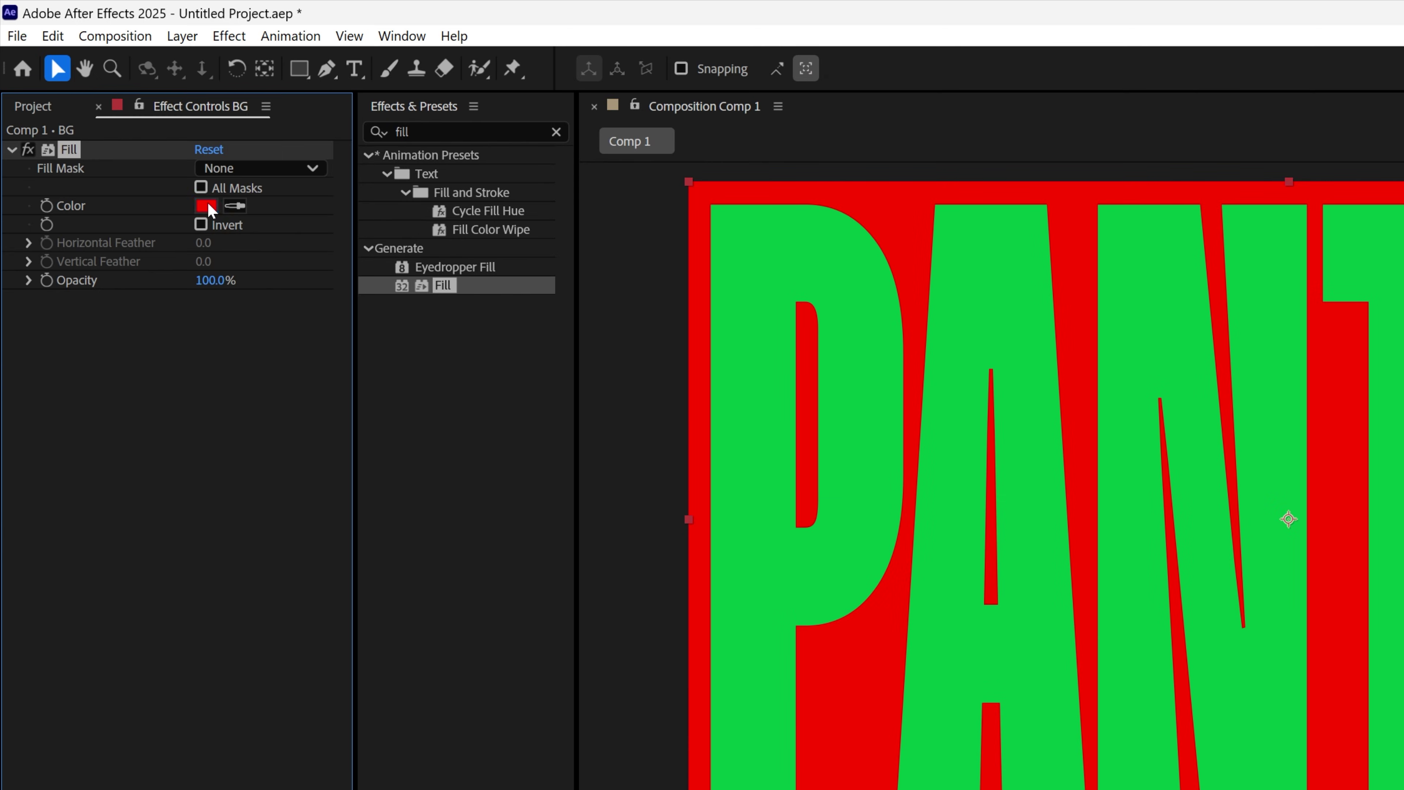
{"action": "left_click", "coordinate": [204, 202]}
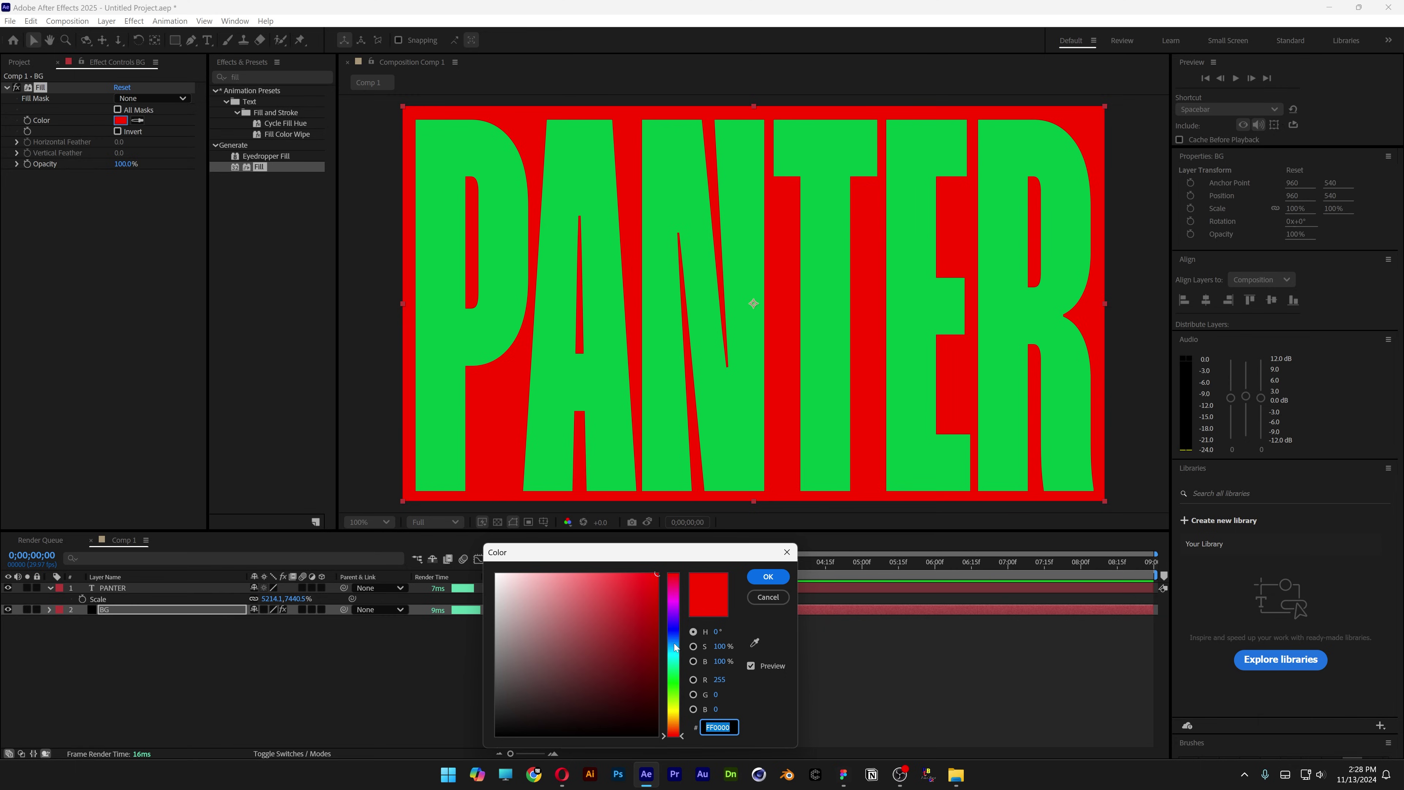
{"action": "left_click_drag", "start_coordinate": [675, 647], "coordinate": [674, 632]}
{"action": "left_click", "coordinate": [768, 577]}
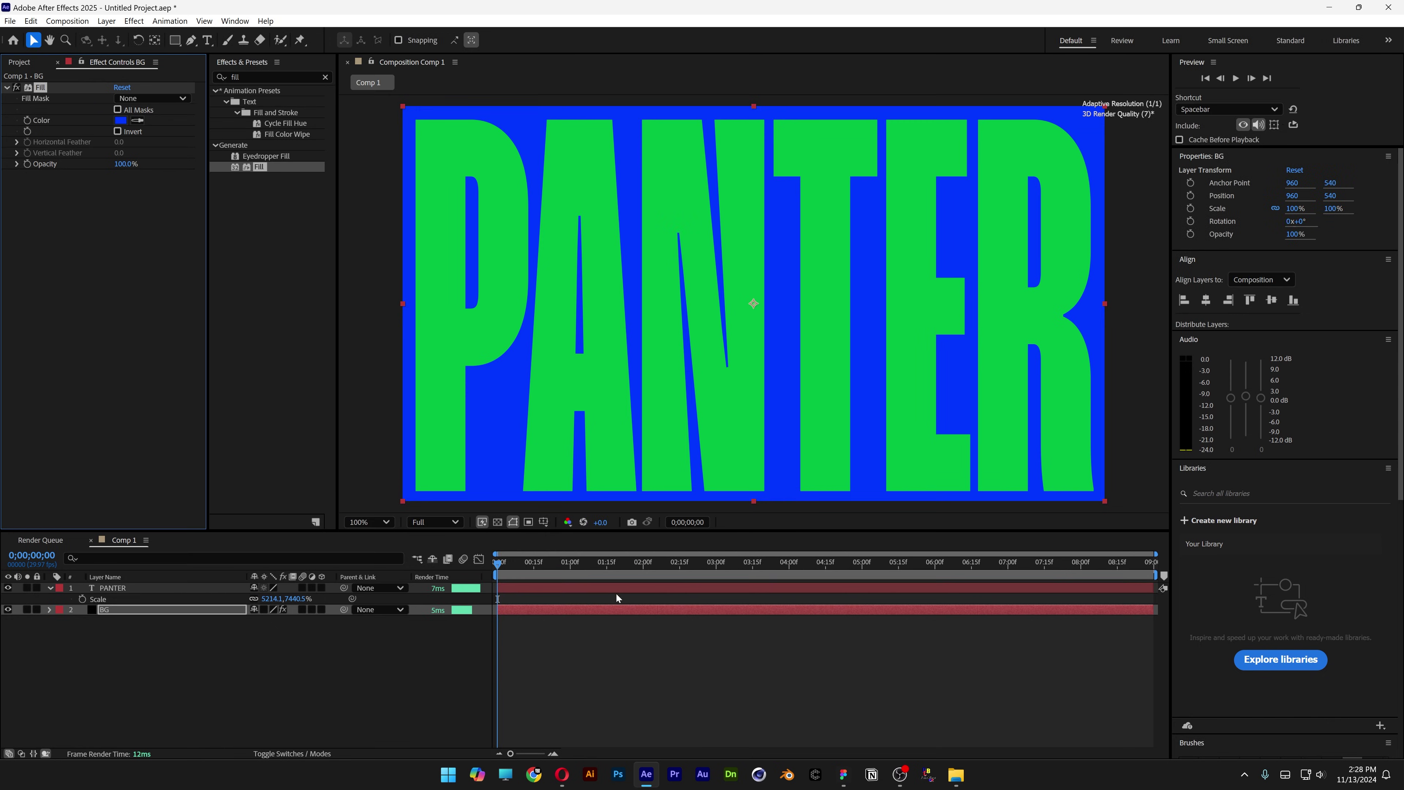
Step: Duplicate the PANTER and BG layers together three times to make four text-background pairs
{"action": "left_click", "coordinate": [50, 588]}
{"action": "left_click_drag", "start_coordinate": [241, 671], "coordinate": [124, 544]}
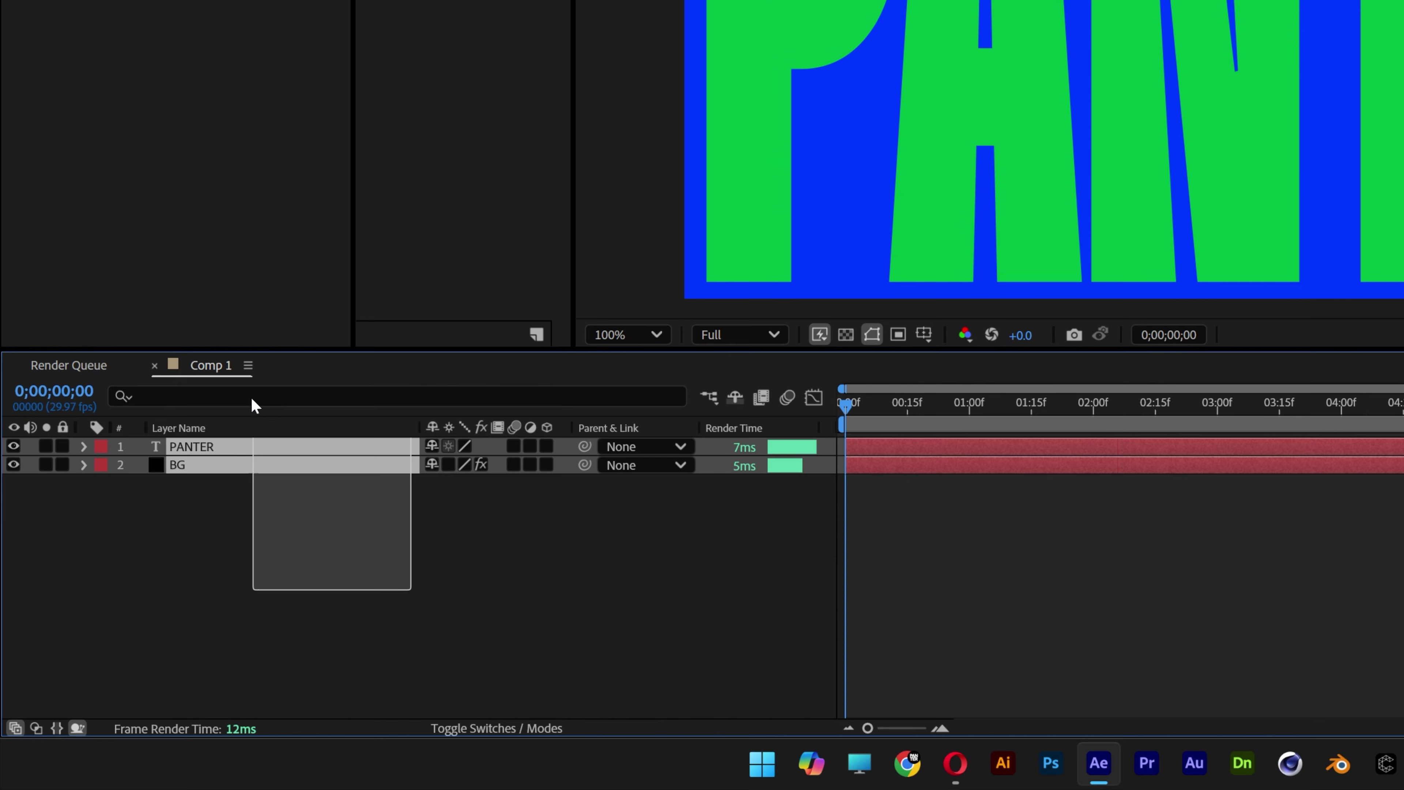
{"action": "key", "text": "ctrl+d"}
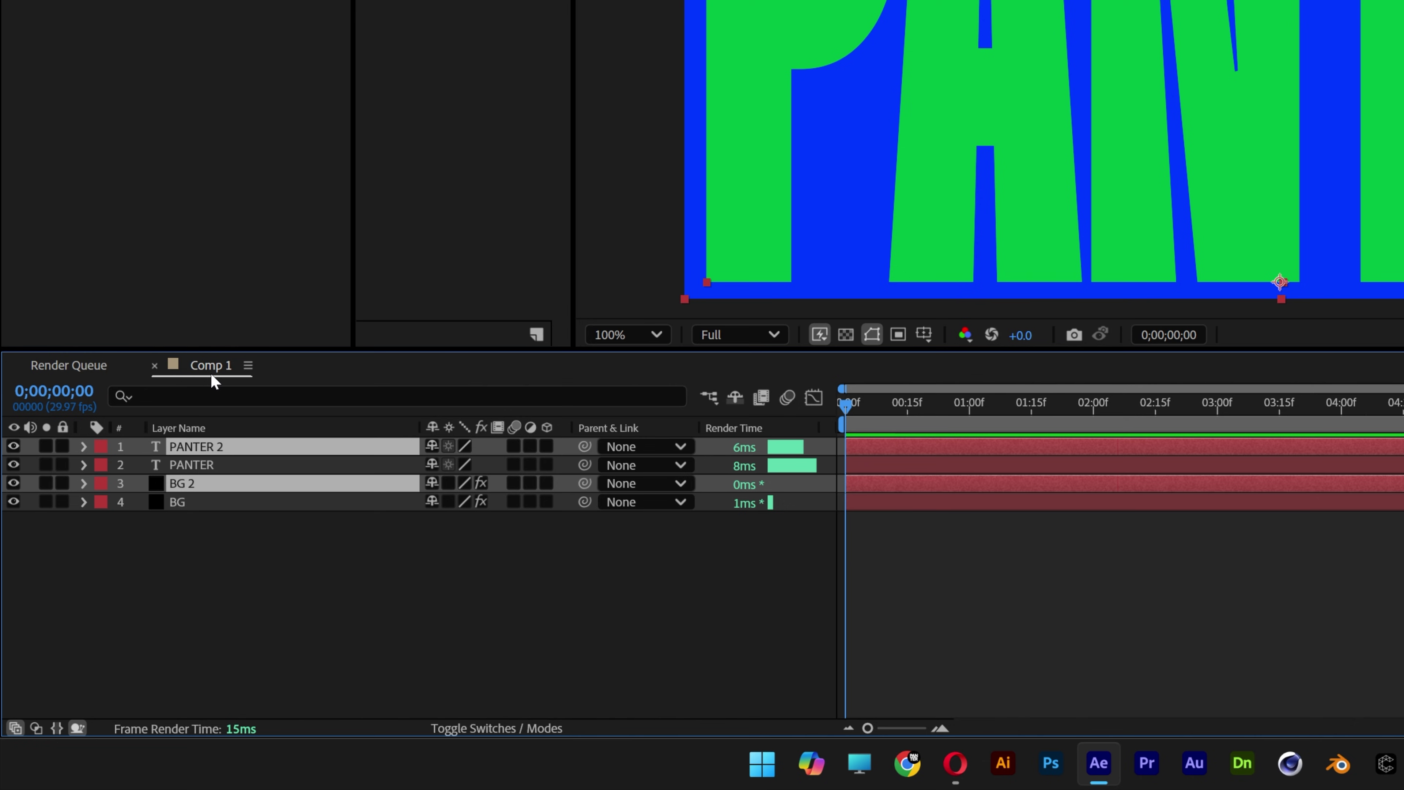
{"action": "key", "text": "ctrl+d"}
{"action": "key", "text": "ctrl+d"}
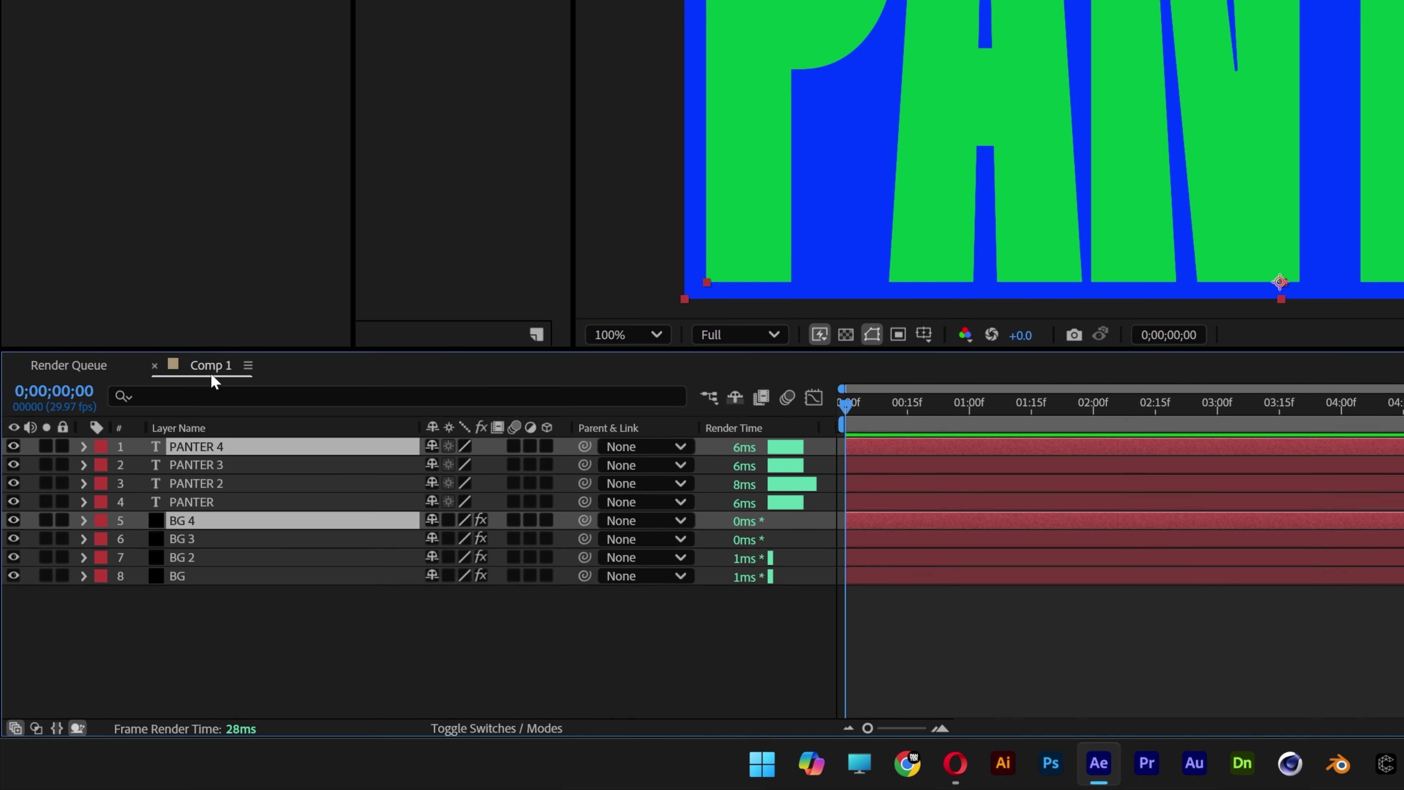
{"action": "left_click", "coordinate": [223, 484]}
{"action": "left_click", "coordinate": [224, 449], "text": "shift"}
{"action": "left_click", "coordinate": [224, 521]}
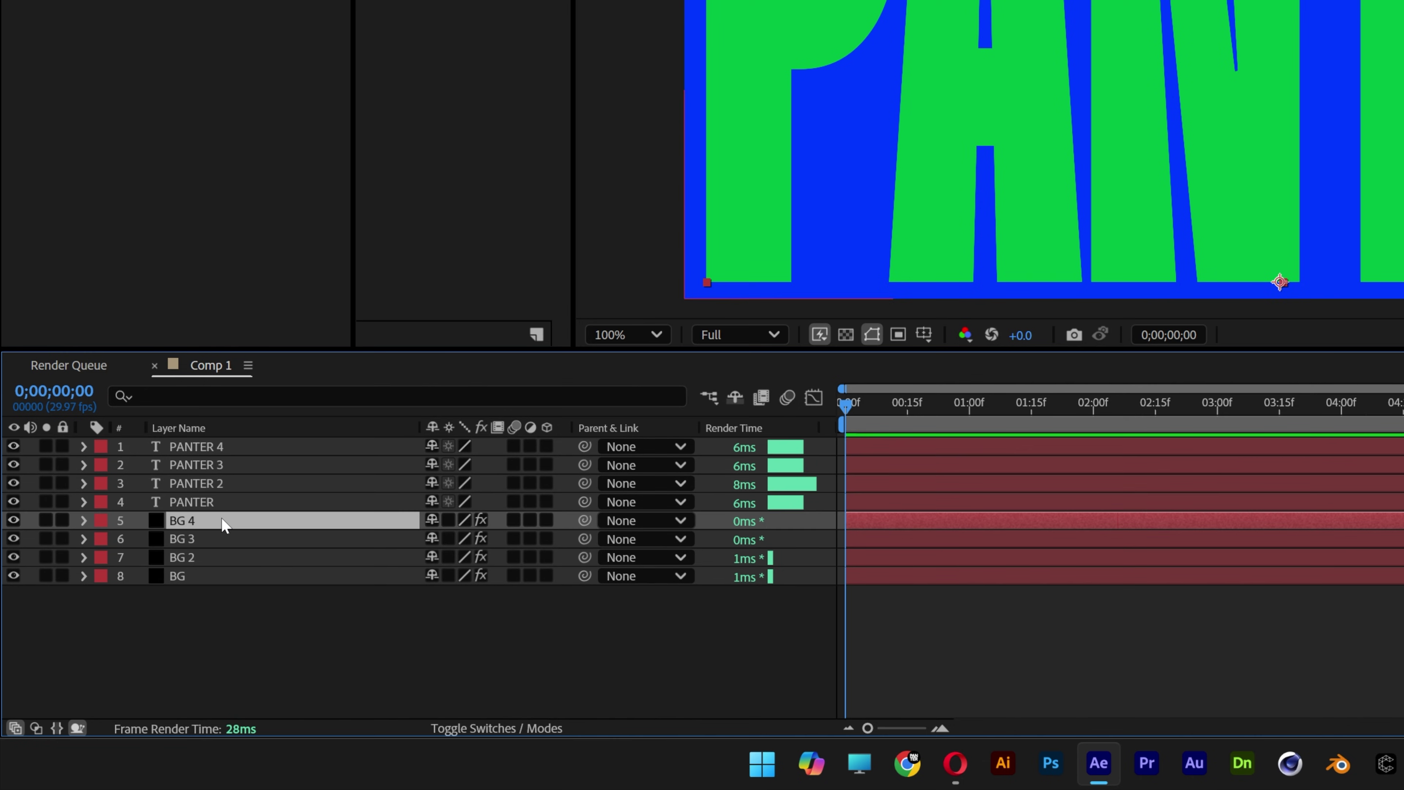
{"action": "left_click", "coordinate": [223, 555], "text": "shift"}
{"action": "key", "text": "ctrl+shift+a"}
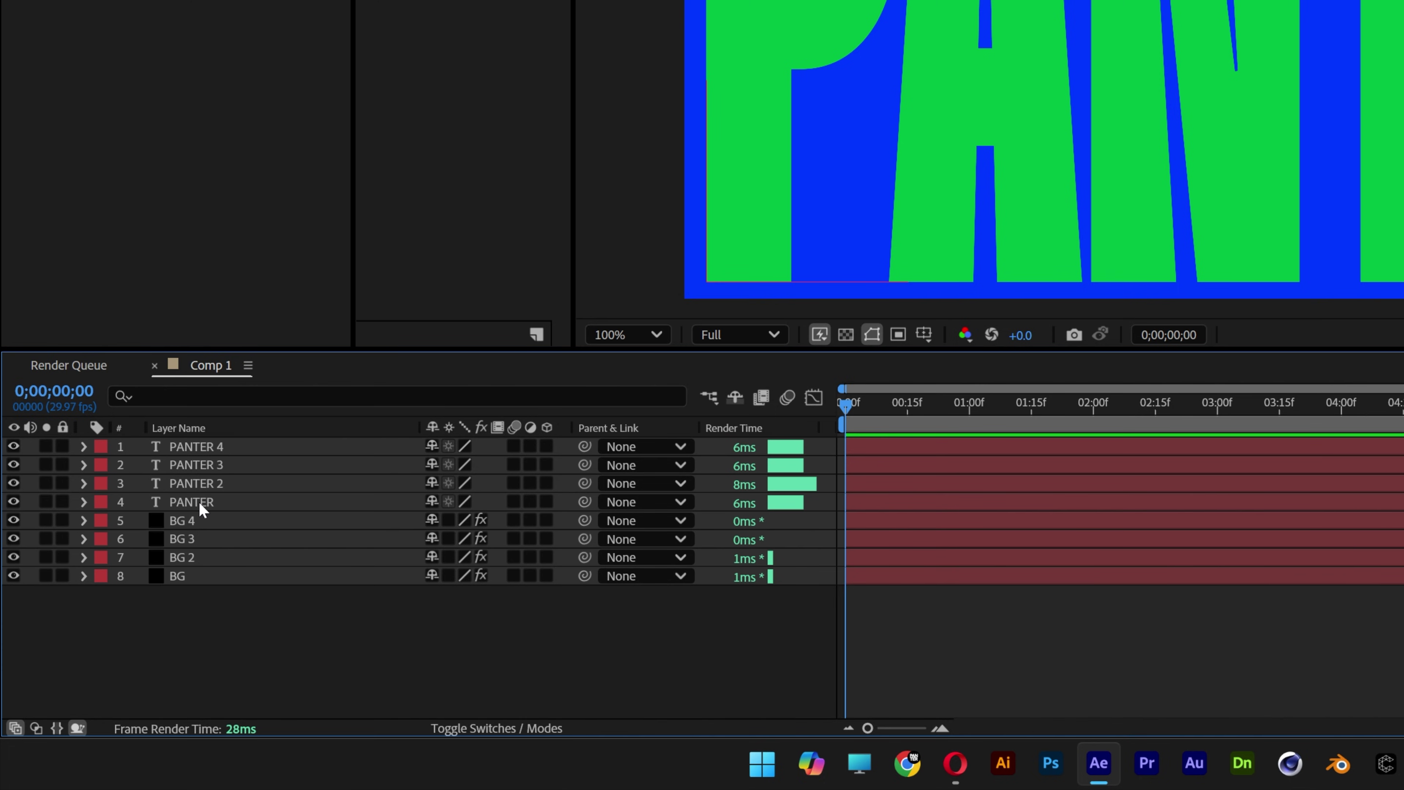
Step: Reorder the layers so each PANTER text copy sits directly above its matching BG layer
{"action": "left_click_drag", "start_coordinate": [198, 502], "coordinate": [204, 569]}
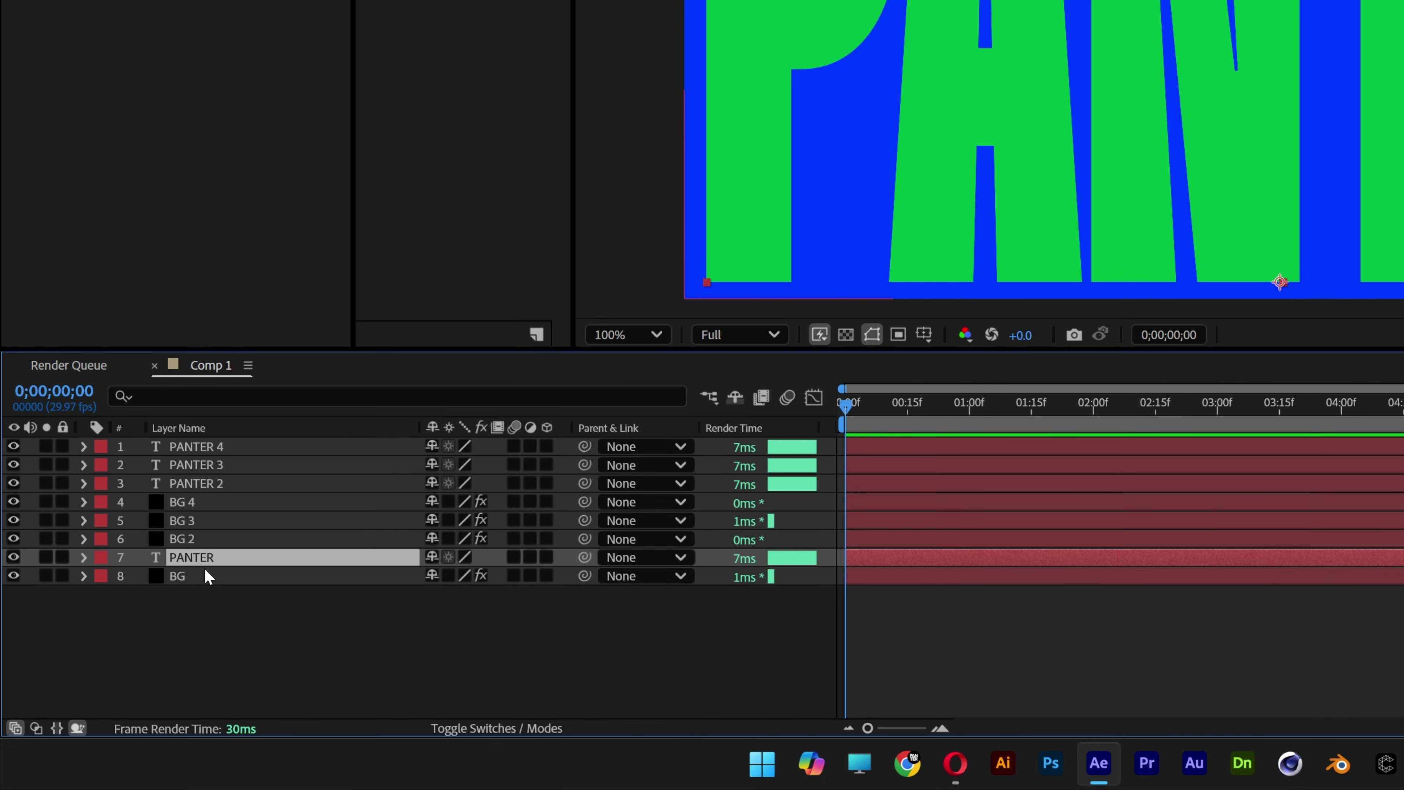
{"action": "left_click_drag", "start_coordinate": [212, 484], "coordinate": [210, 537]}
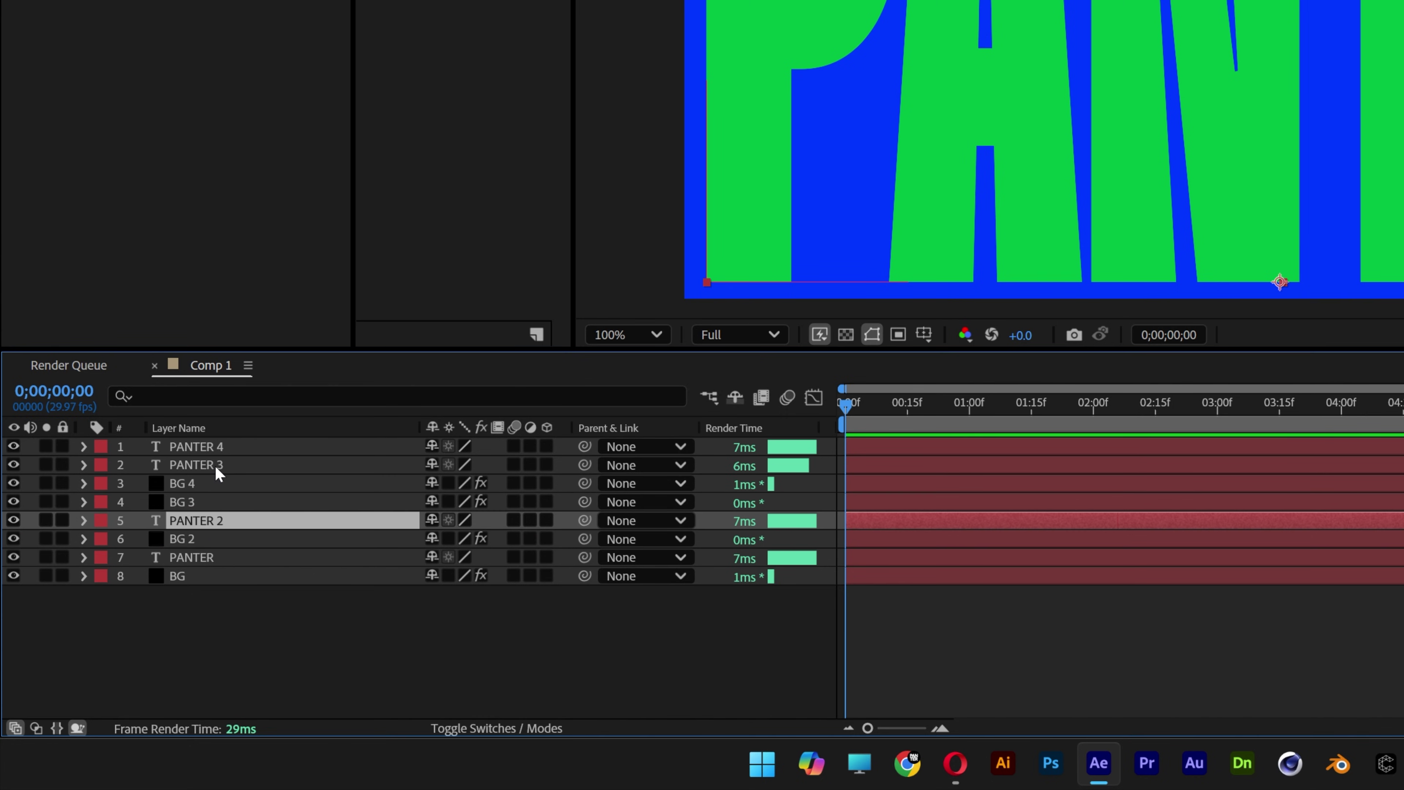
{"action": "left_click_drag", "start_coordinate": [215, 465], "coordinate": [219, 500]}
{"action": "left_click_drag", "start_coordinate": [278, 611], "coordinate": [171, 434]}
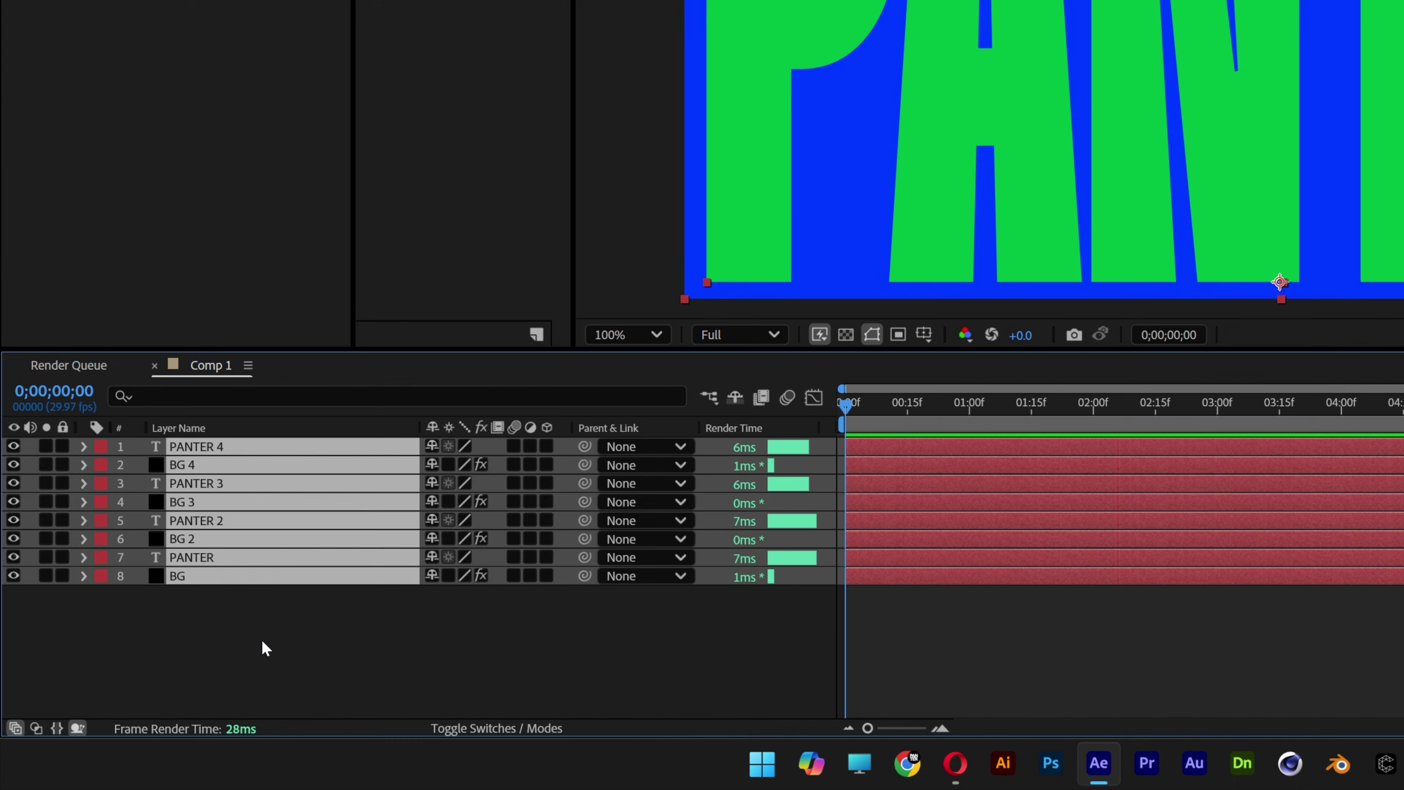
{"action": "left_click", "coordinate": [264, 647]}
Step: Hide the top two text-background pairs and set the BG 2 fill colour to near-black
{"action": "left_click_drag", "start_coordinate": [13, 465], "coordinate": [16, 491]}
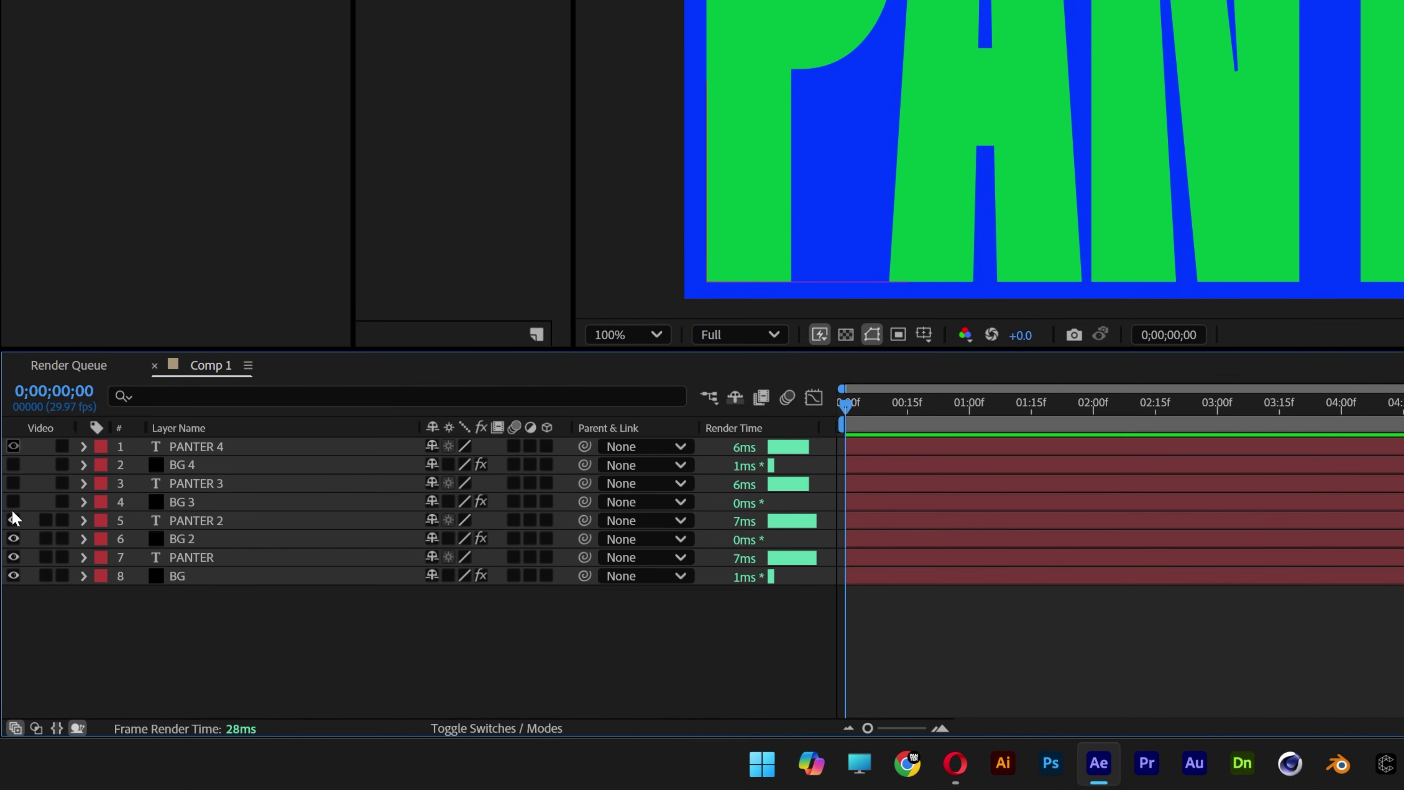
{"action": "left_click", "coordinate": [199, 538]}
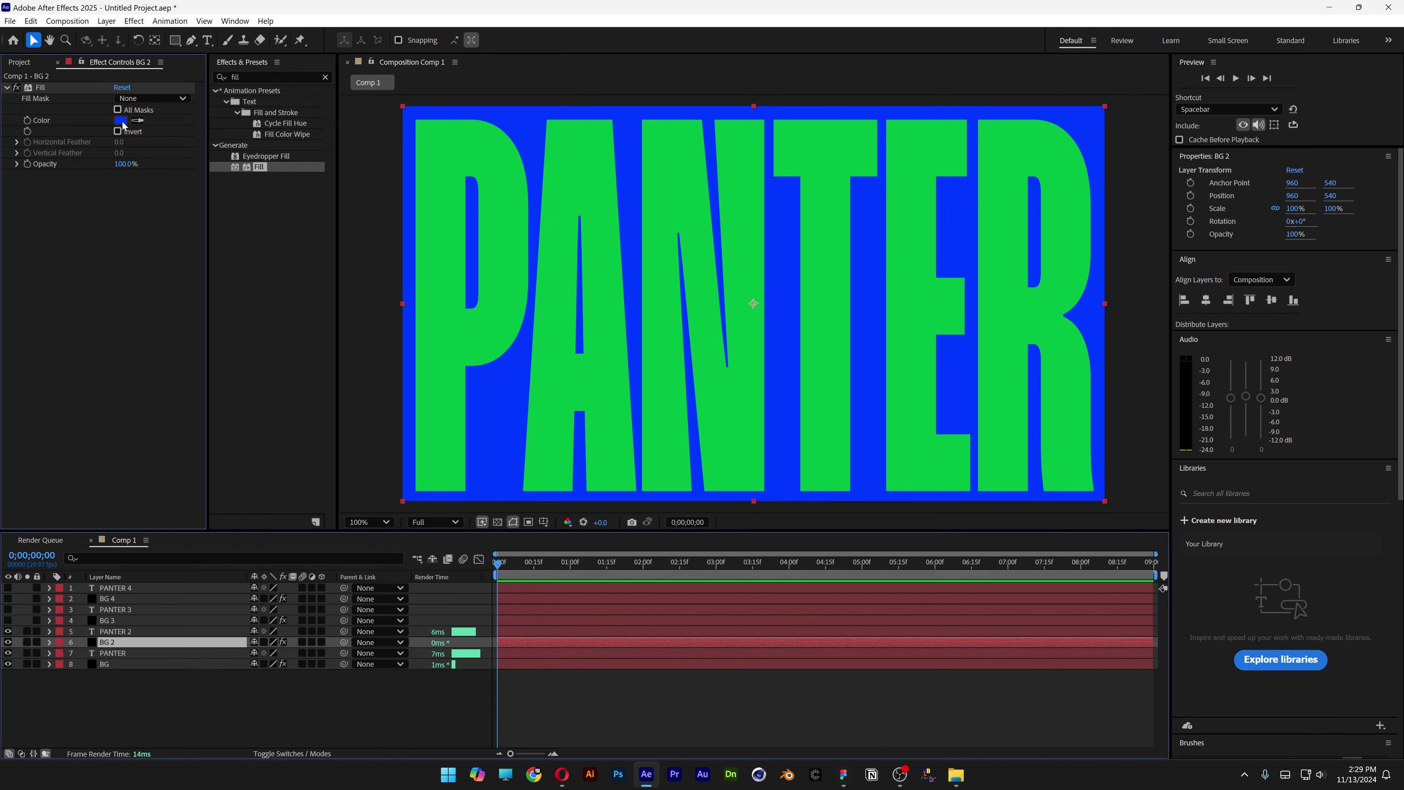
{"action": "left_click", "coordinate": [121, 121]}
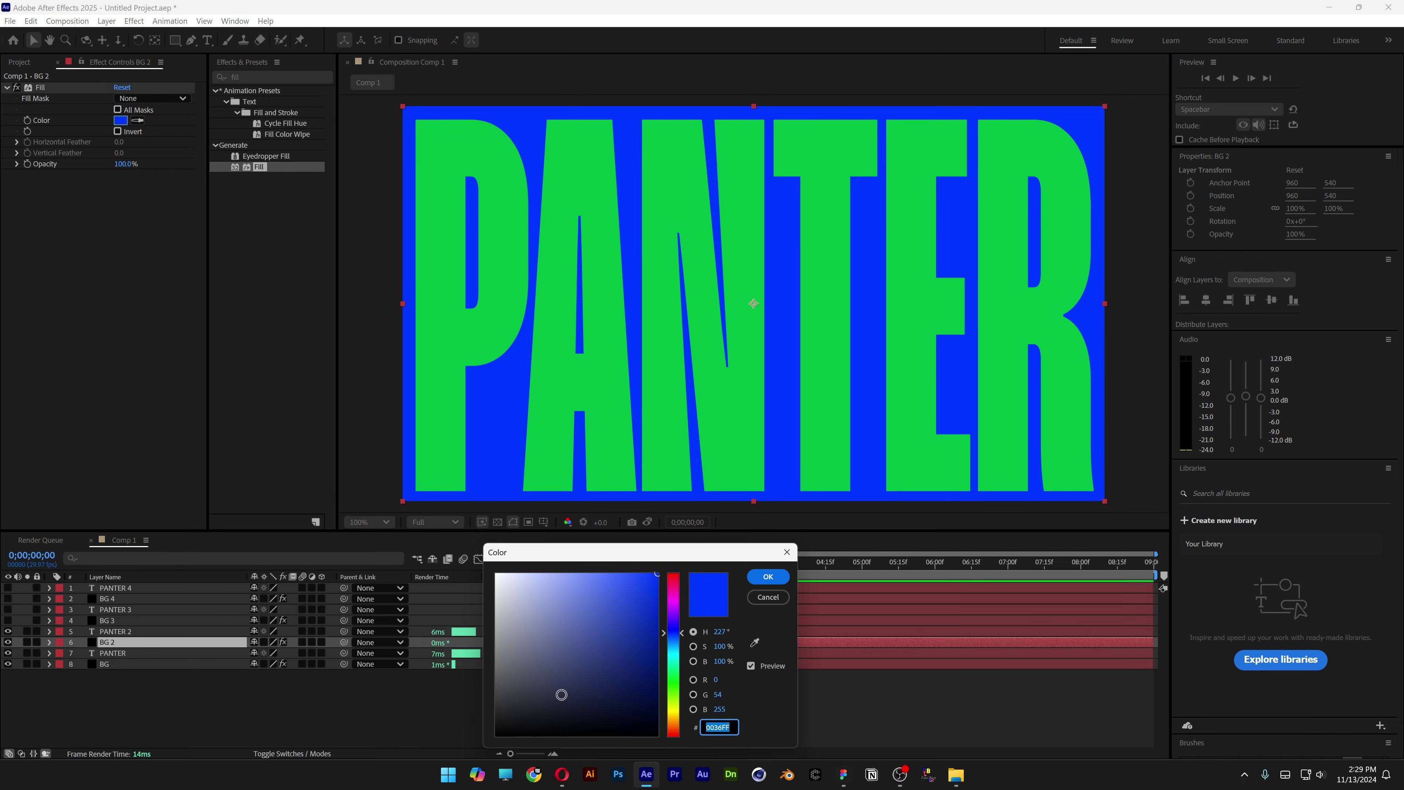
{"action": "left_click_drag", "start_coordinate": [562, 695], "coordinate": [463, 723]}
{"action": "key", "text": "Return"}
Step: Set the fill colour of the PANTER 2 text to orange
{"action": "left_click", "coordinate": [129, 633]}
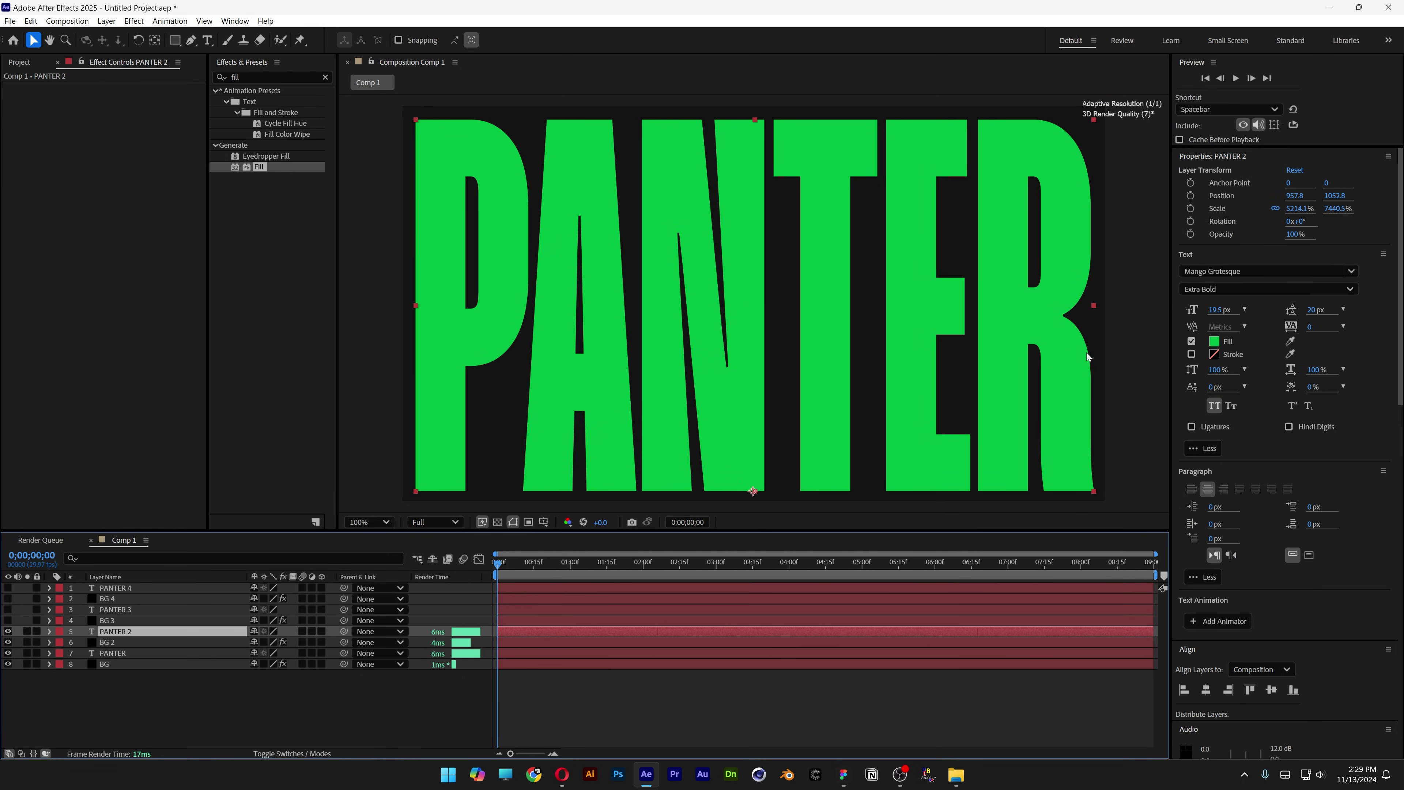
{"action": "left_click", "coordinate": [1214, 341]}
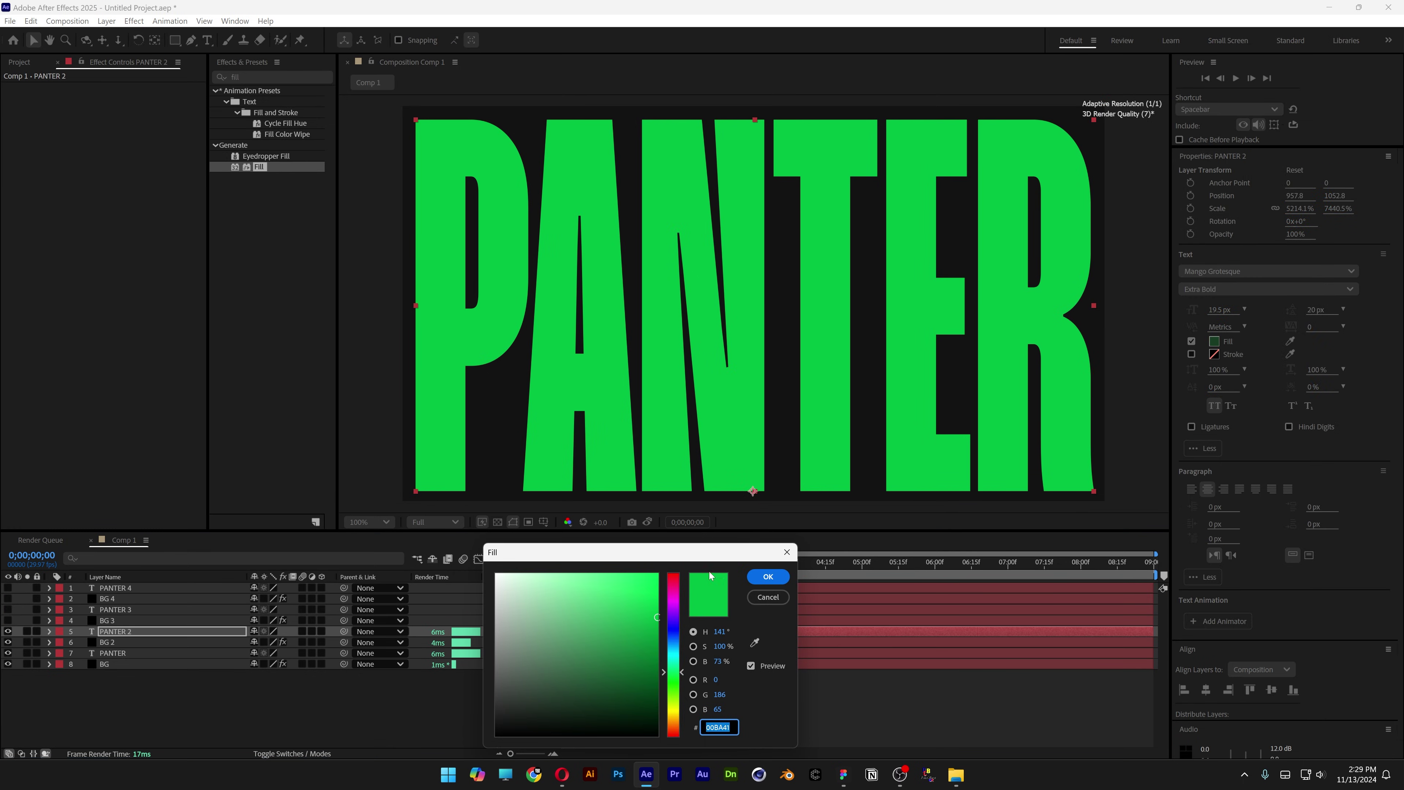
{"action": "left_click", "coordinate": [677, 602]}
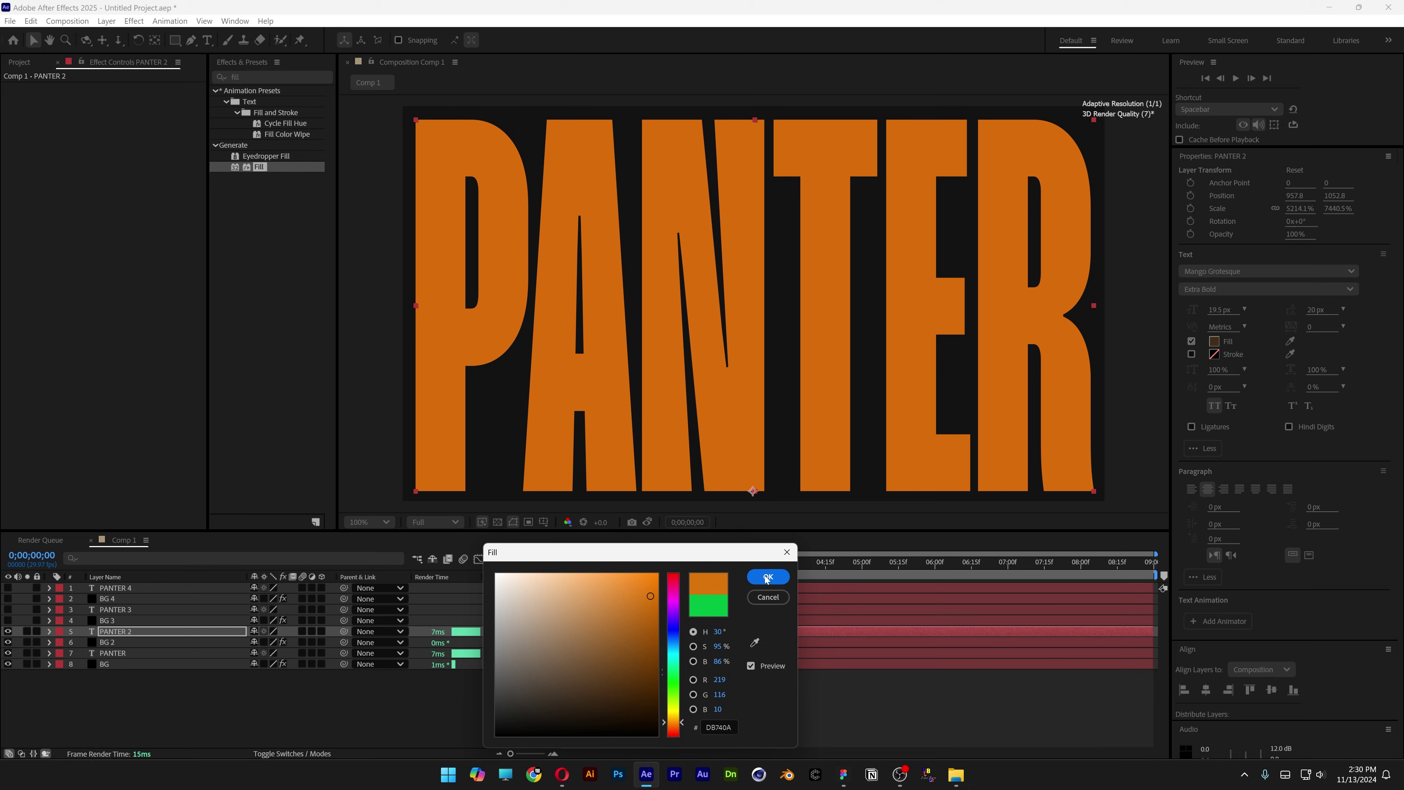
{"action": "left_click", "coordinate": [765, 577]}
Step: Show the two hidden pairs, recolouring BG 3 pink with yellow PANTER 3 text and BG 4 pale lavender with purple PANTER 4 text
{"action": "left_click", "coordinate": [10, 621]}
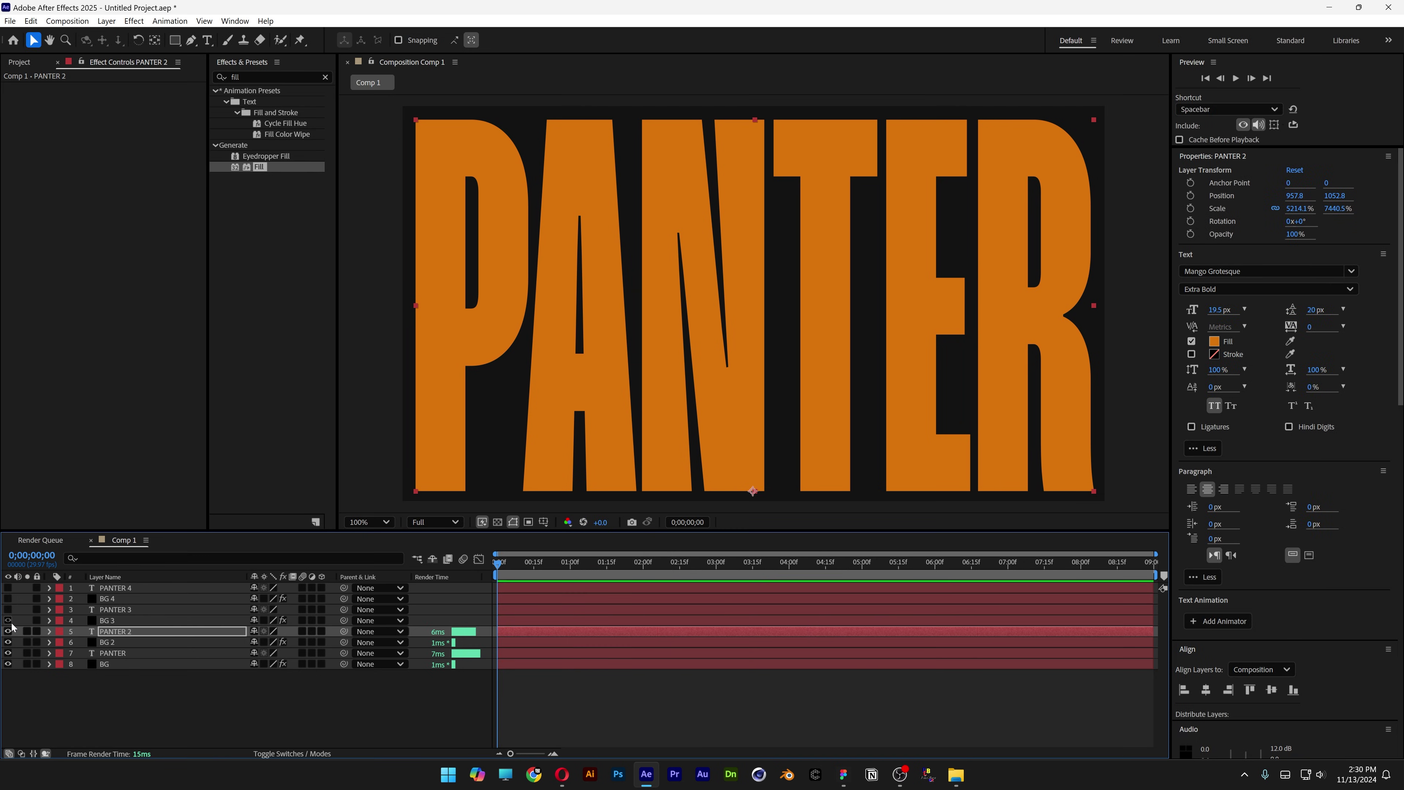
{"action": "left_click", "coordinate": [7, 620]}
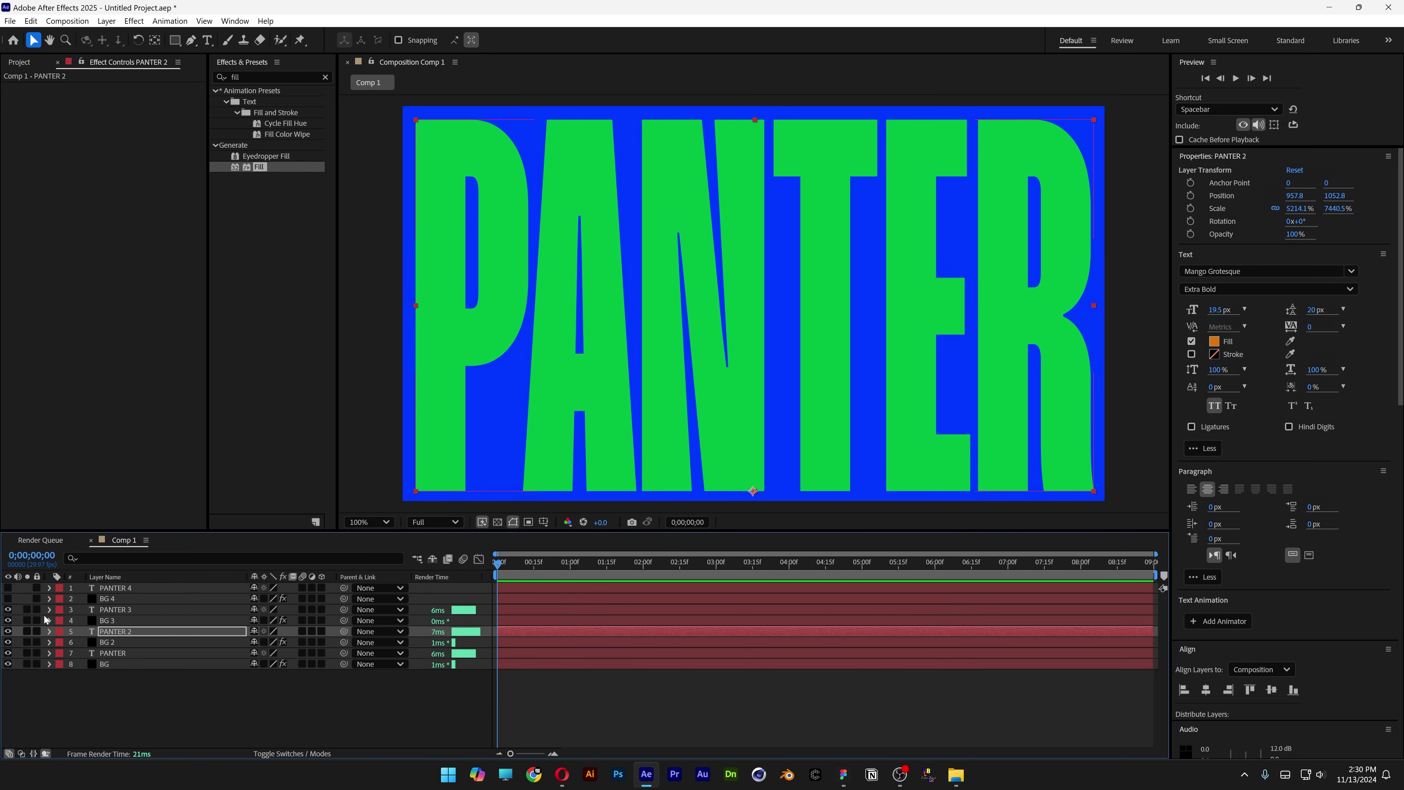
{"action": "left_click", "coordinate": [109, 620]}
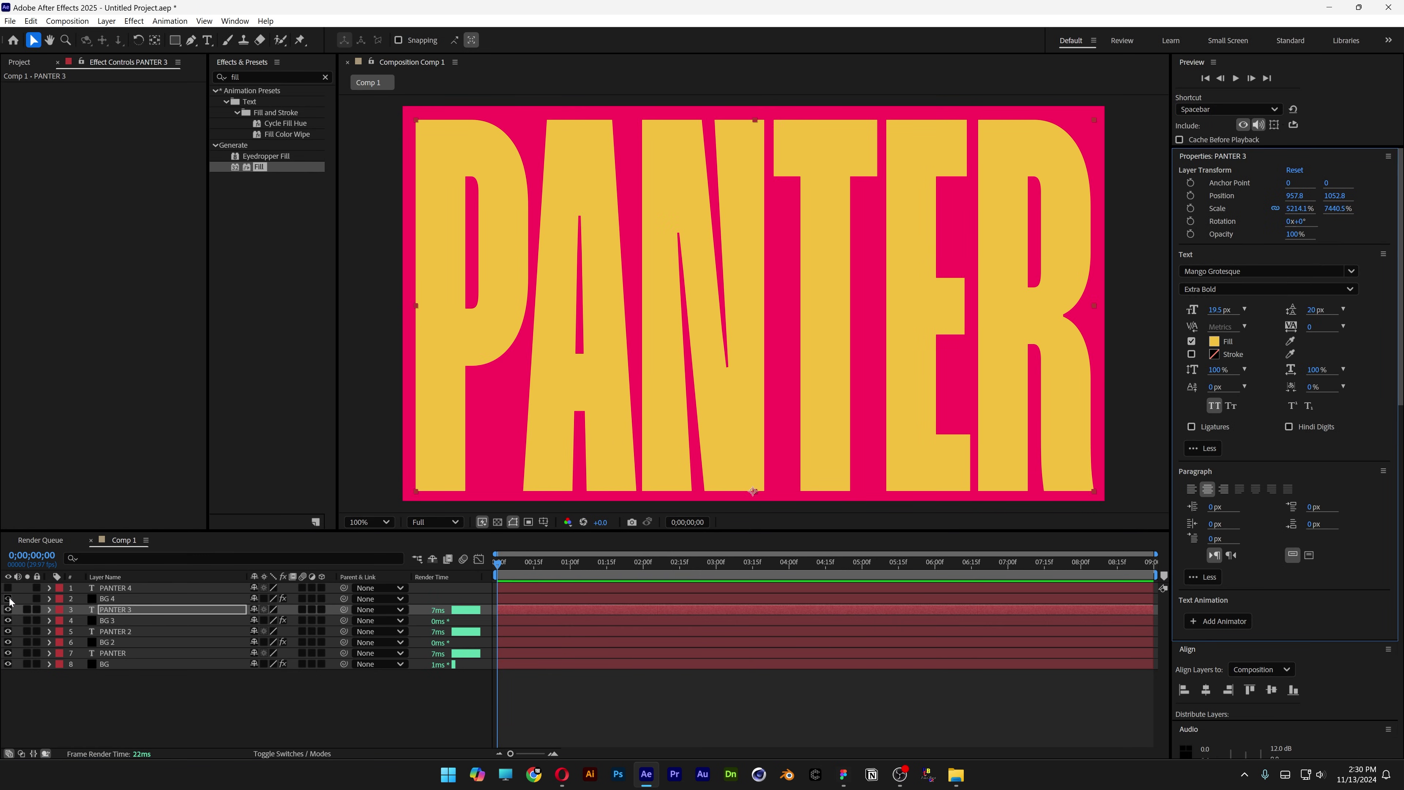
{"action": "left_click", "coordinate": [7, 598]}
{"action": "left_click", "coordinate": [127, 598]}
Step: Replace the PANTER 4 text with "vision" and stretch the word horizontally to fill the composition
{"action": "double_click", "coordinate": [684, 425]}
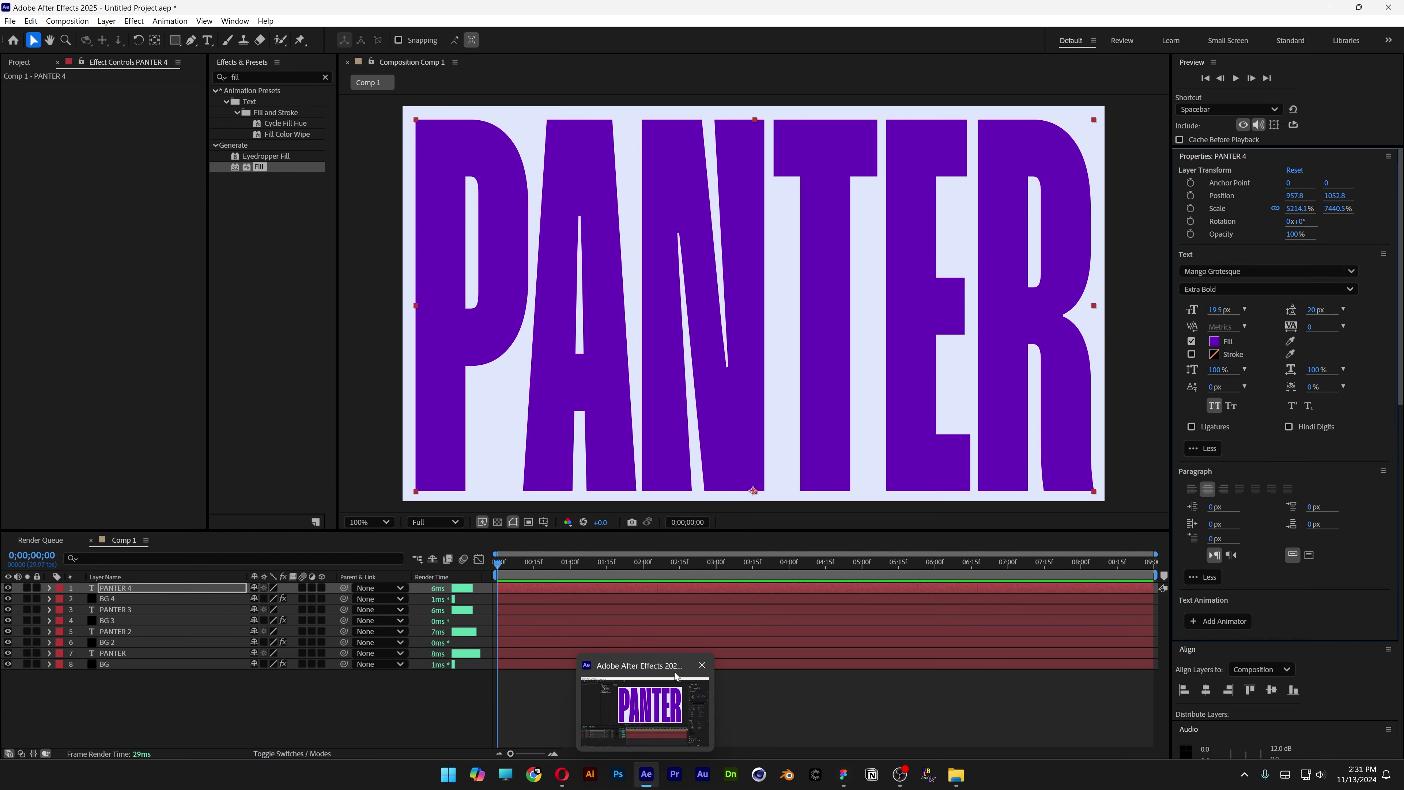
{"action": "type", "text": "vision"}
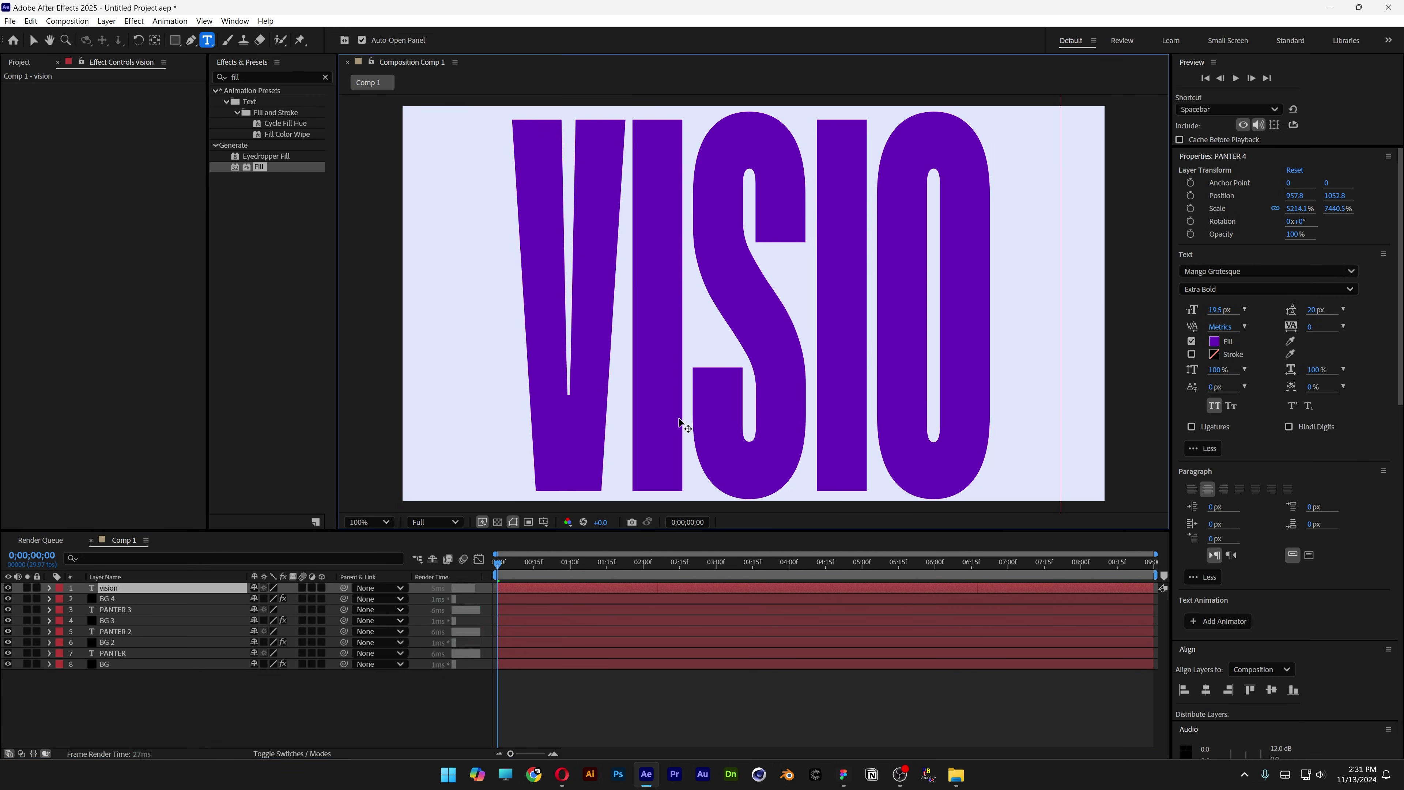
{"action": "key", "text": "Escape"}
{"action": "left_click_drag", "start_coordinate": [1055, 306], "coordinate": [1087, 308]}
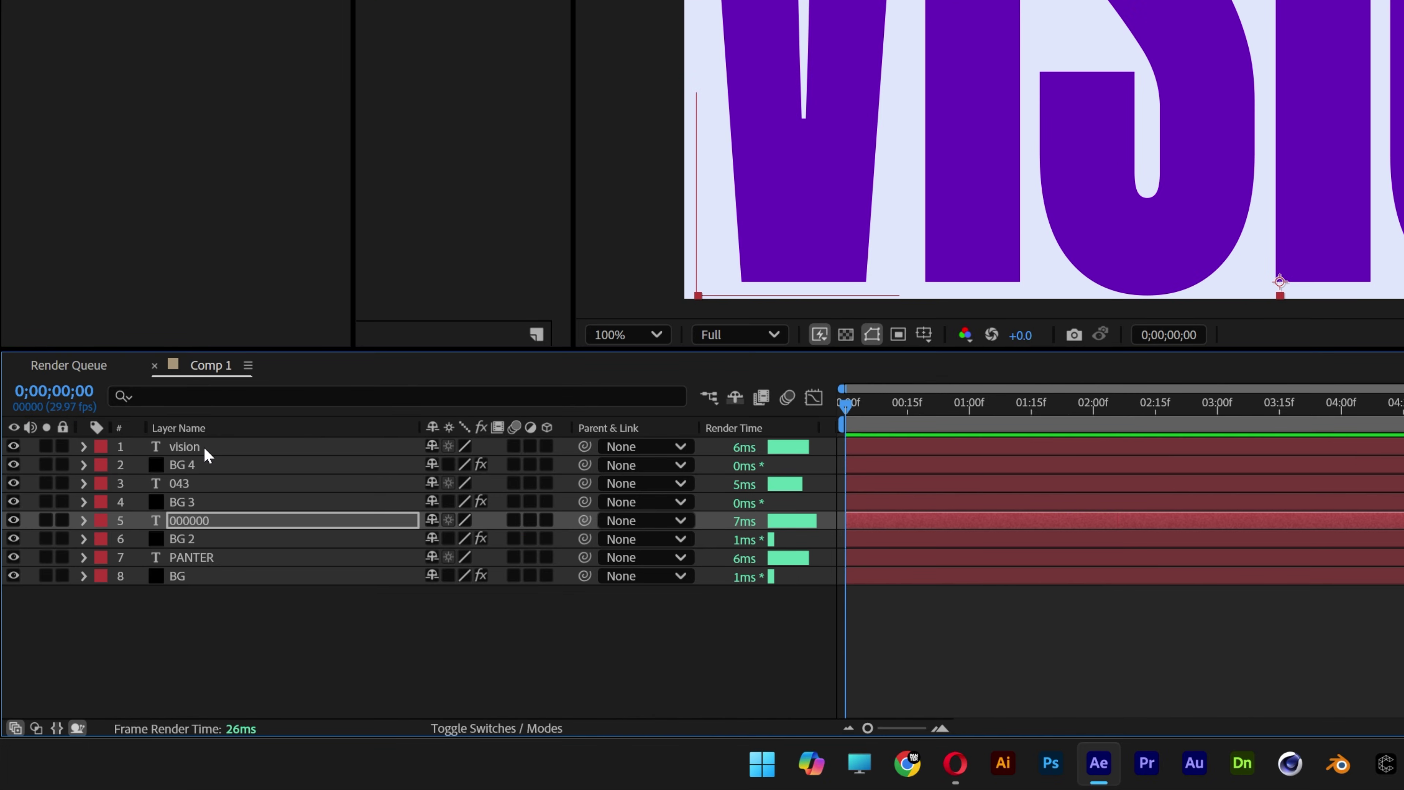
Step: Pre-compose the vision text and BG 4 layers together, moving all attributes into the new composition
{"action": "left_click", "coordinate": [202, 450]}
{"action": "left_click", "coordinate": [203, 466], "text": "shift"}
{"action": "right_click", "coordinate": [201, 463]}
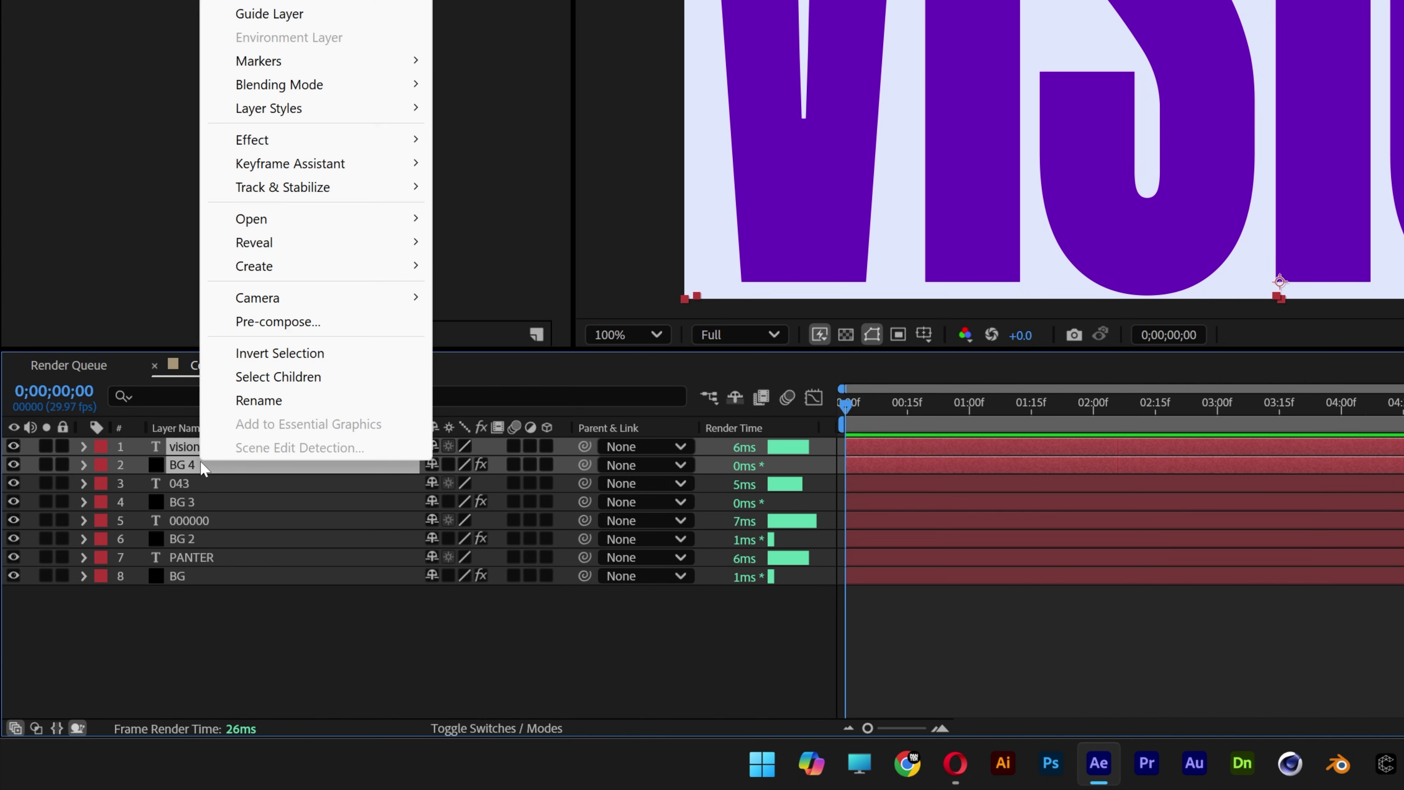
{"action": "left_click", "coordinate": [301, 320]}
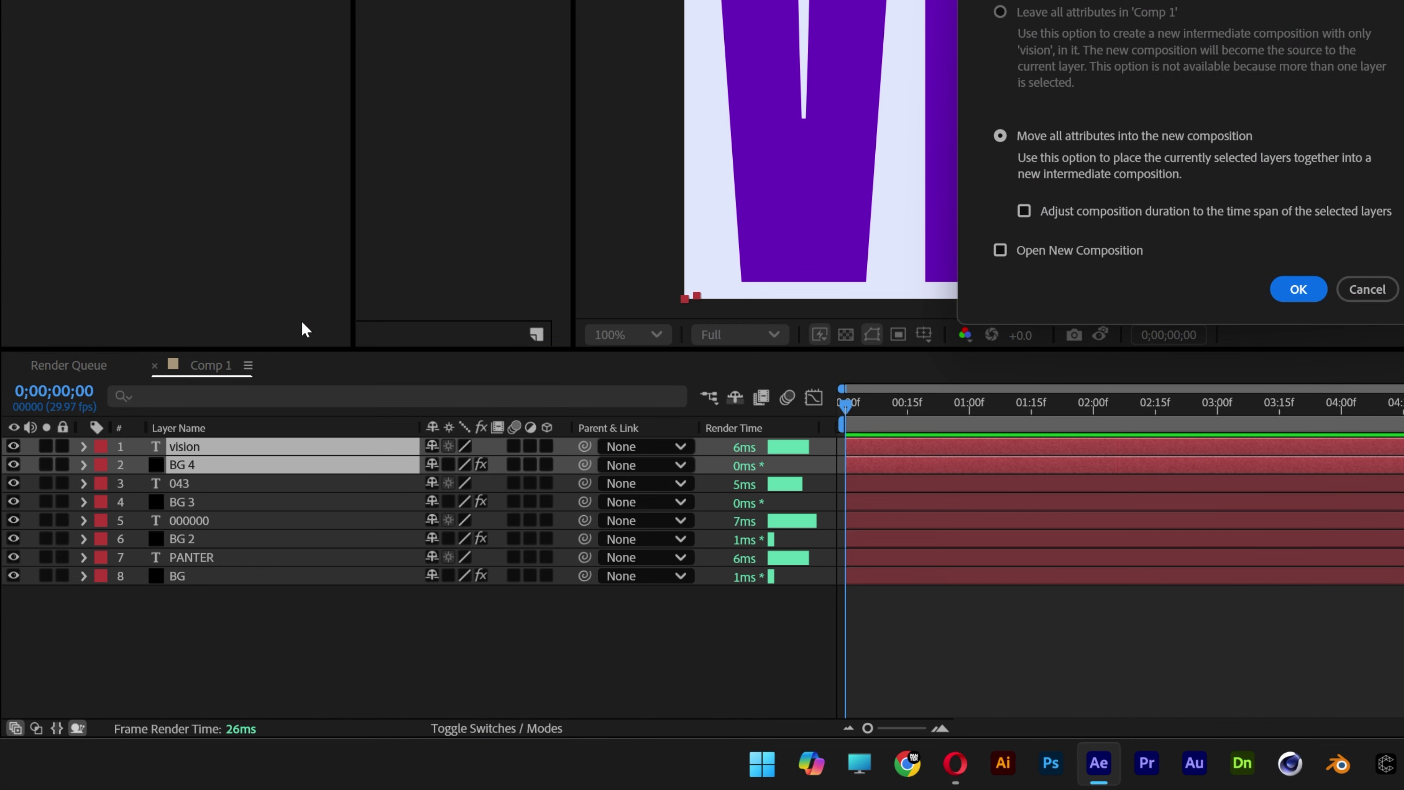
{"action": "key", "text": "Return"}
Step: Pre-compose the 043 text and BG 3 layers together with the default settings
{"action": "left_click", "coordinate": [197, 467]}
{"action": "left_click", "coordinate": [198, 480], "text": "shift"}
{"action": "right_click", "coordinate": [199, 478]}
{"action": "left_click", "coordinate": [302, 340]}
{"action": "key", "text": "Return"}
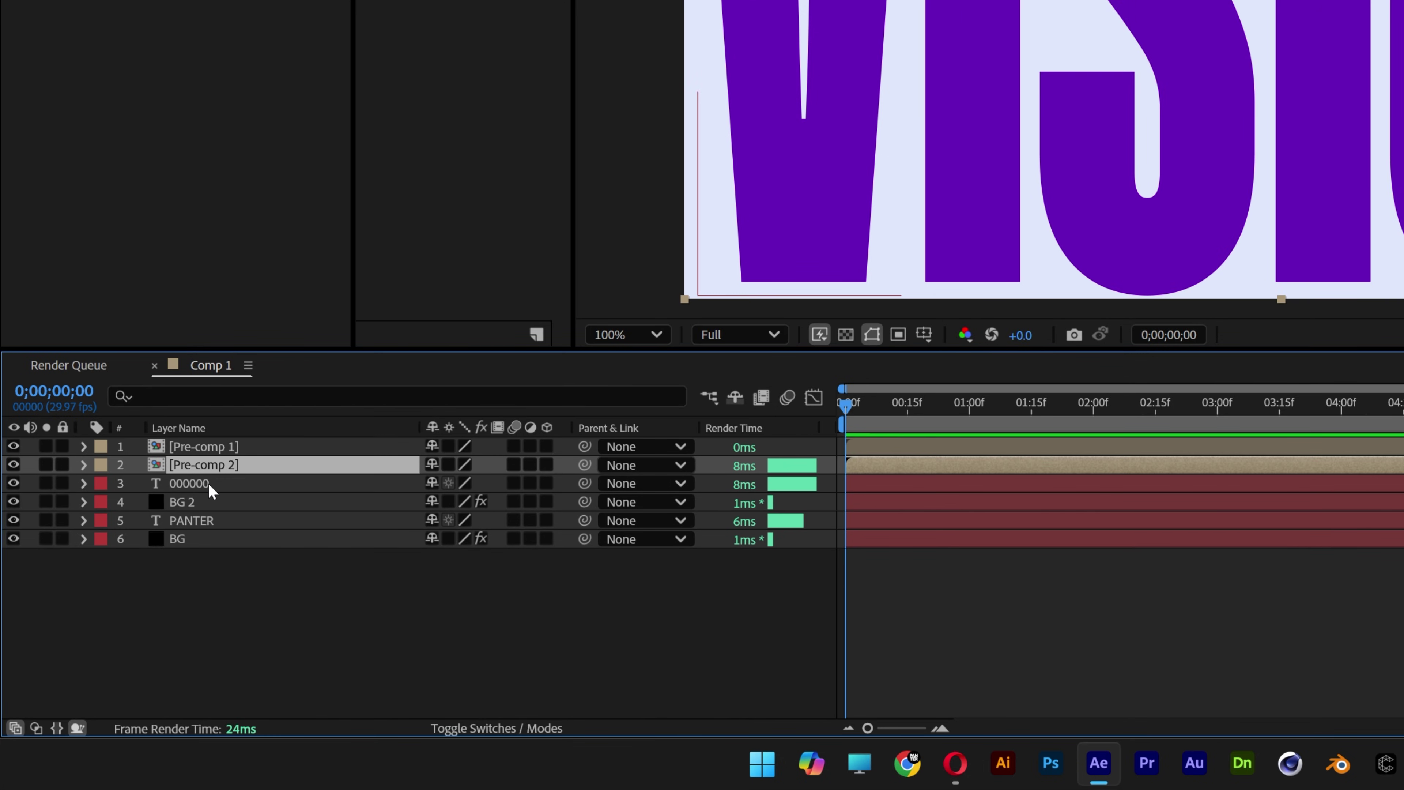
Step: Pre-compose the 000000 text and BG 2 layers together with the default settings
{"action": "left_click", "coordinate": [207, 483]}
{"action": "left_click", "coordinate": [217, 500], "text": "shift"}
{"action": "right_click", "coordinate": [217, 499]}
{"action": "left_click", "coordinate": [307, 360]}
{"action": "key", "text": "Return"}
Step: Pre-compose the PANTER text and BG layers together with the default settings
{"action": "left_click", "coordinate": [251, 519]}
{"action": "left_click", "coordinate": [254, 500], "text": "shift"}
{"action": "right_click", "coordinate": [254, 499]}
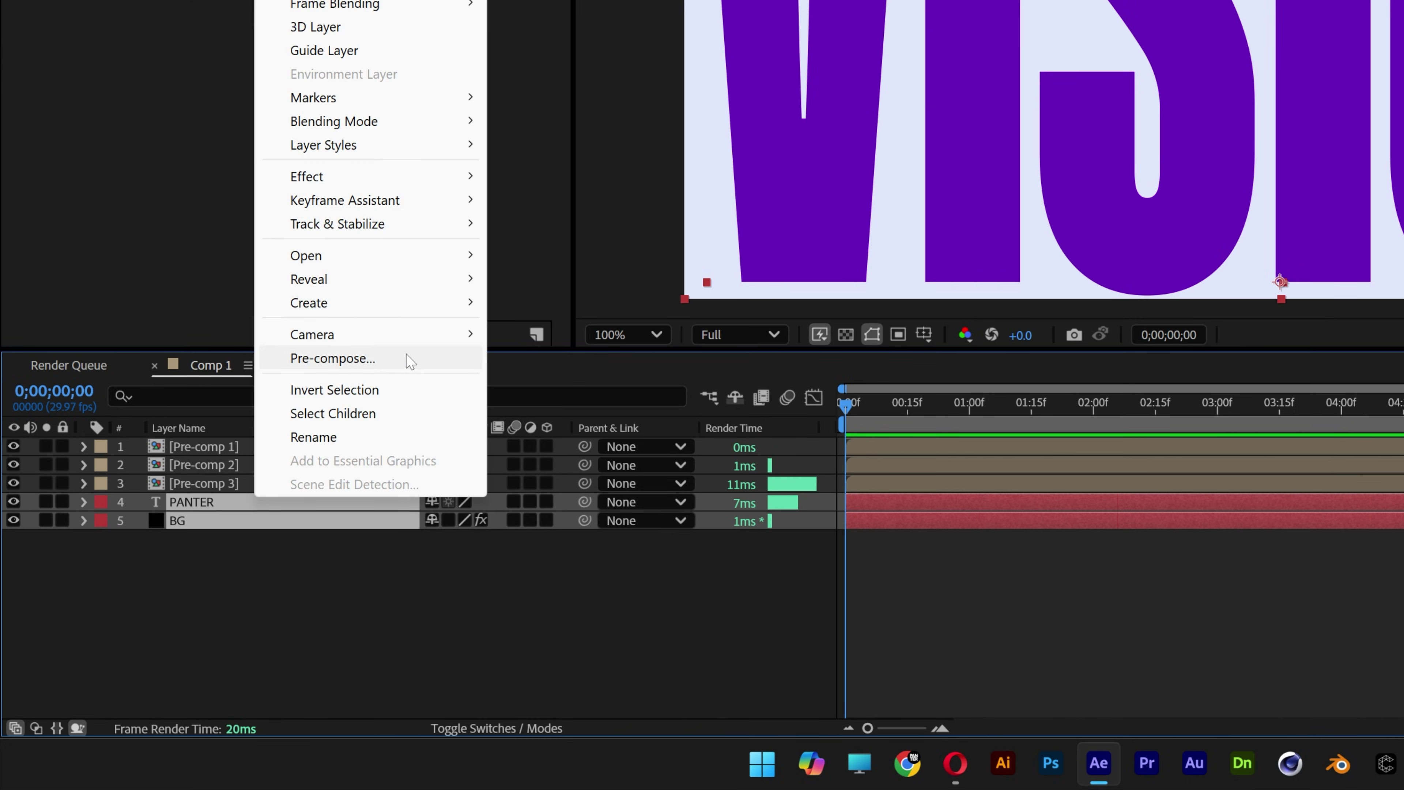
{"action": "left_click", "coordinate": [407, 360]}
{"action": "key", "text": "Return"}
Step: Set the Scale of all four pre-comps to 50%
{"action": "left_click_drag", "start_coordinate": [334, 502], "coordinate": [301, 385]}
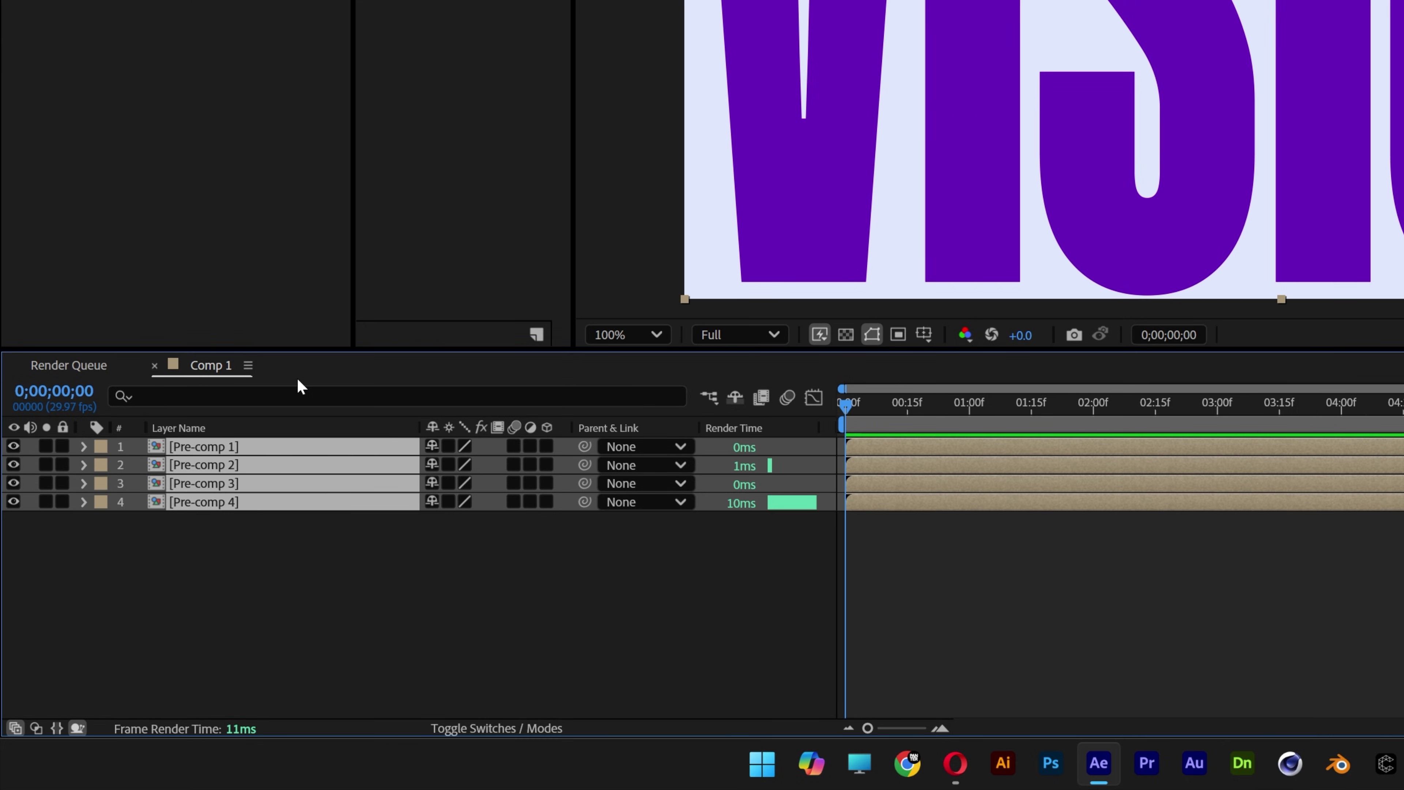
{"action": "key", "text": "s"}
{"action": "left_click", "coordinate": [461, 466]}
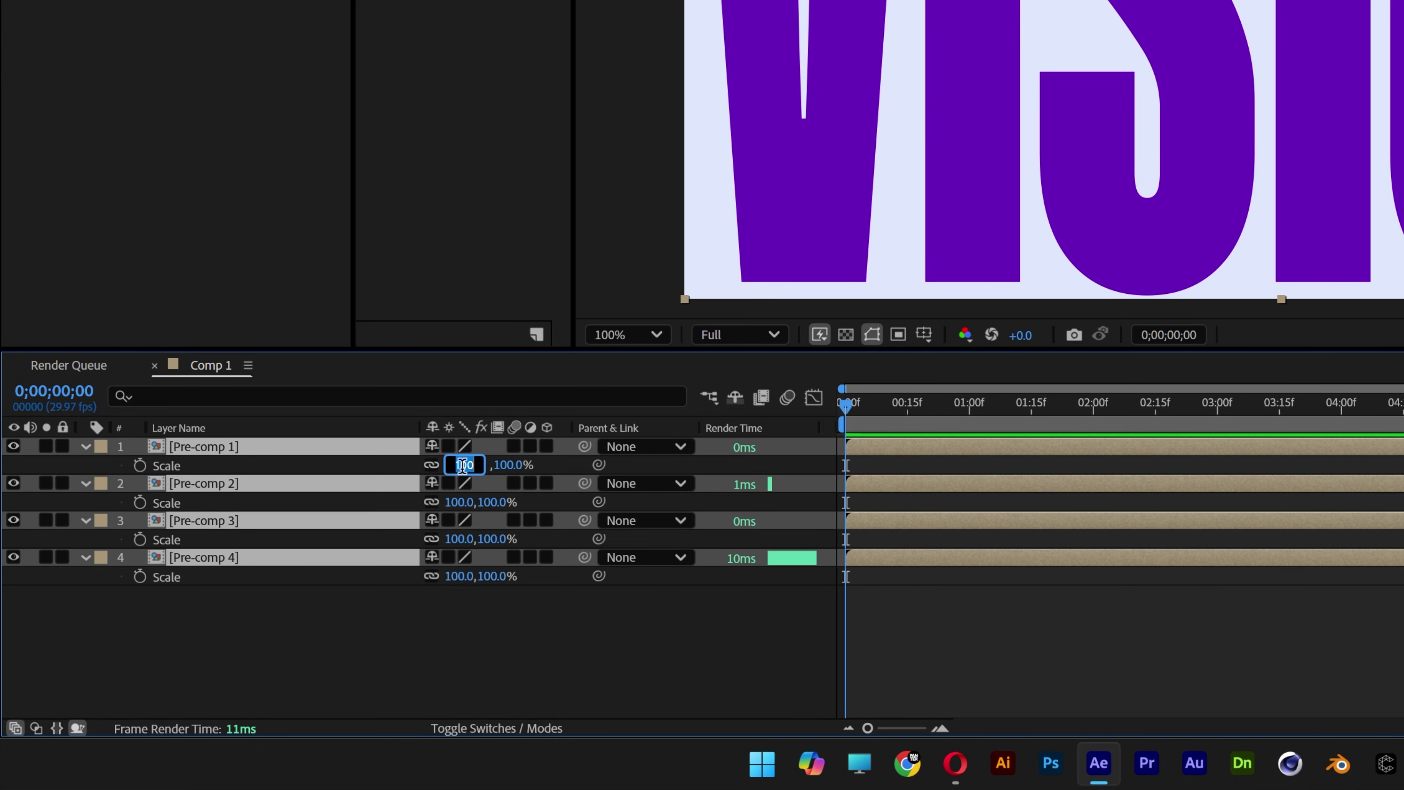
{"action": "key", "text": "Return"}
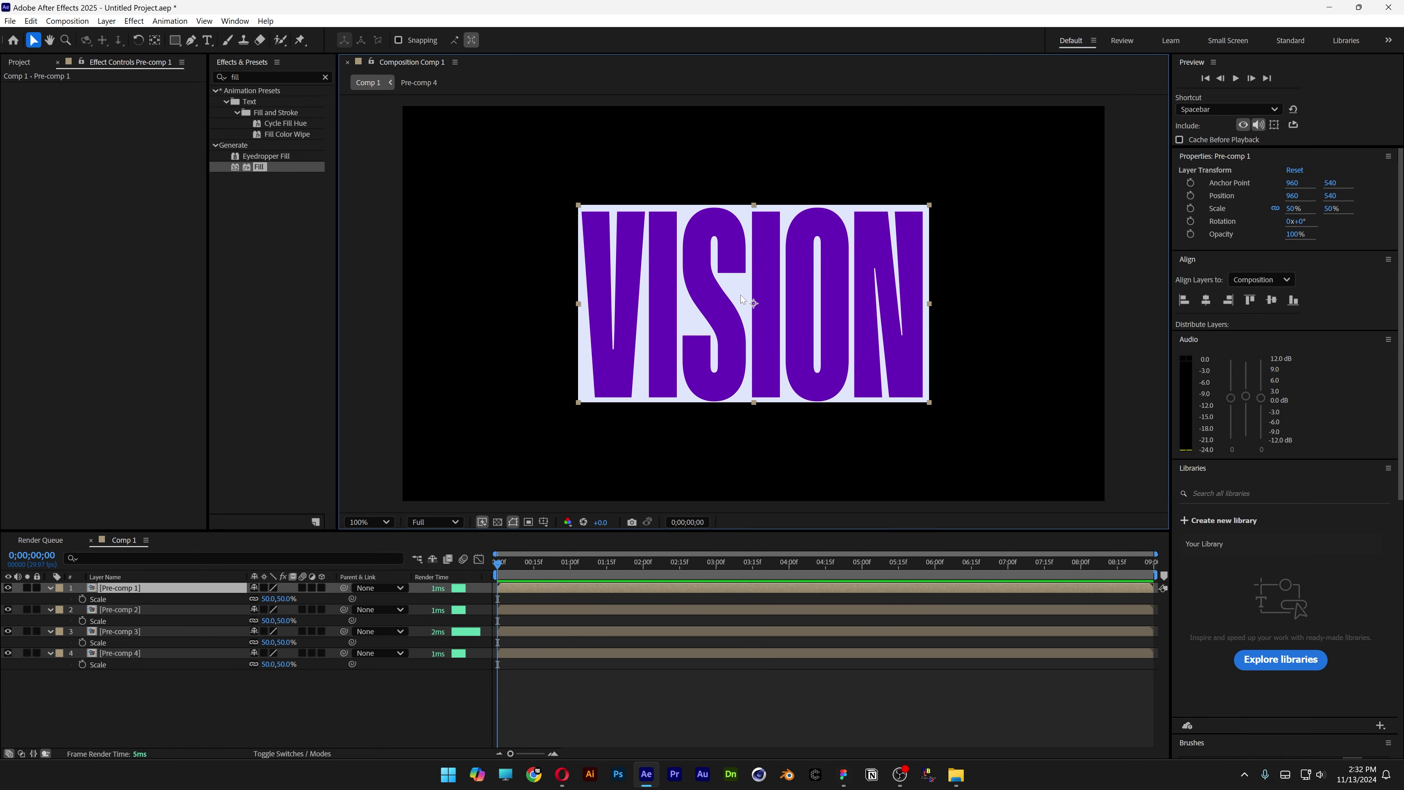
Step: Align the VISION panel to the composition's bottom-right corner and the 043 panel to its top-right corner
{"action": "left_click_drag", "start_coordinate": [740, 296], "coordinate": [744, 283]}
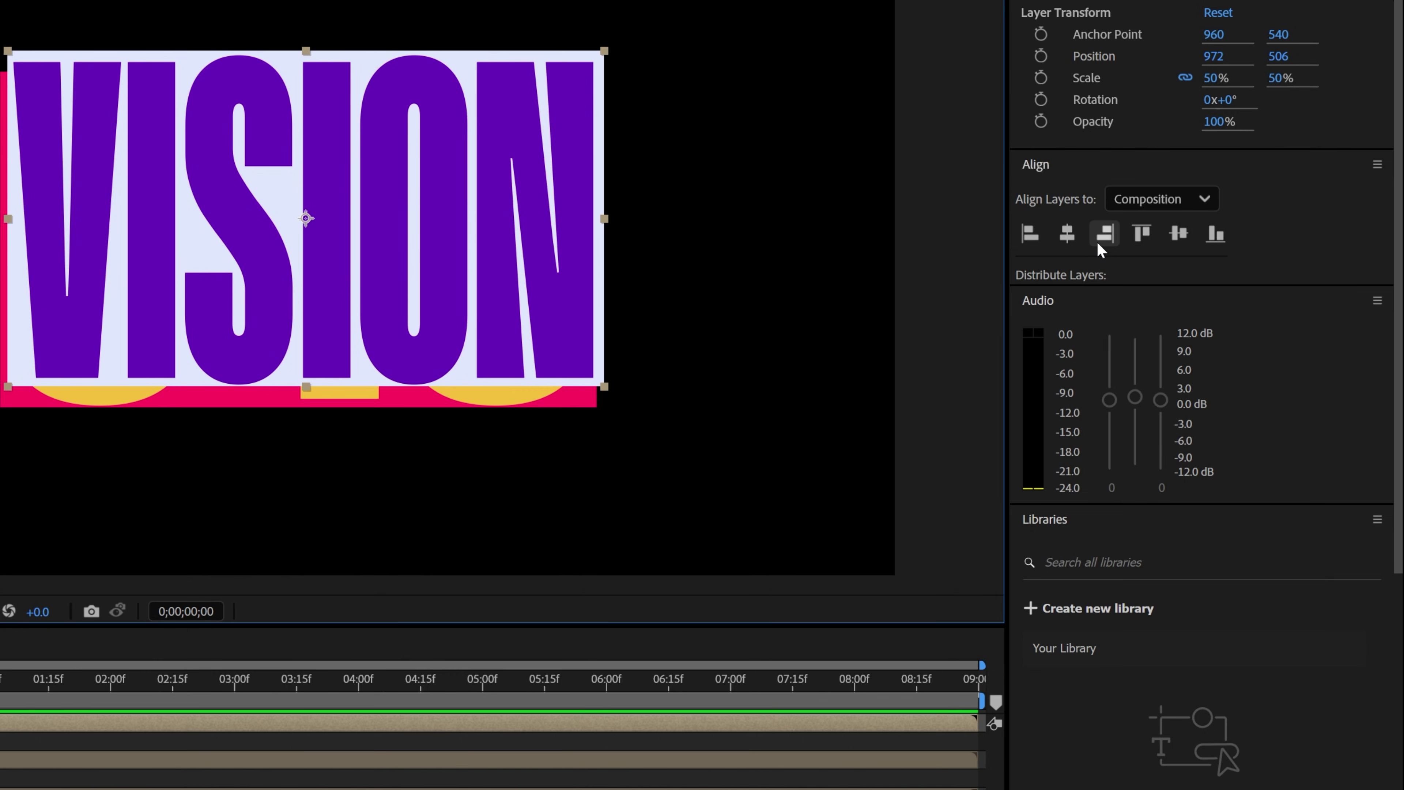
{"action": "left_click", "coordinate": [1100, 239]}
{"action": "left_click", "coordinate": [1219, 236]}
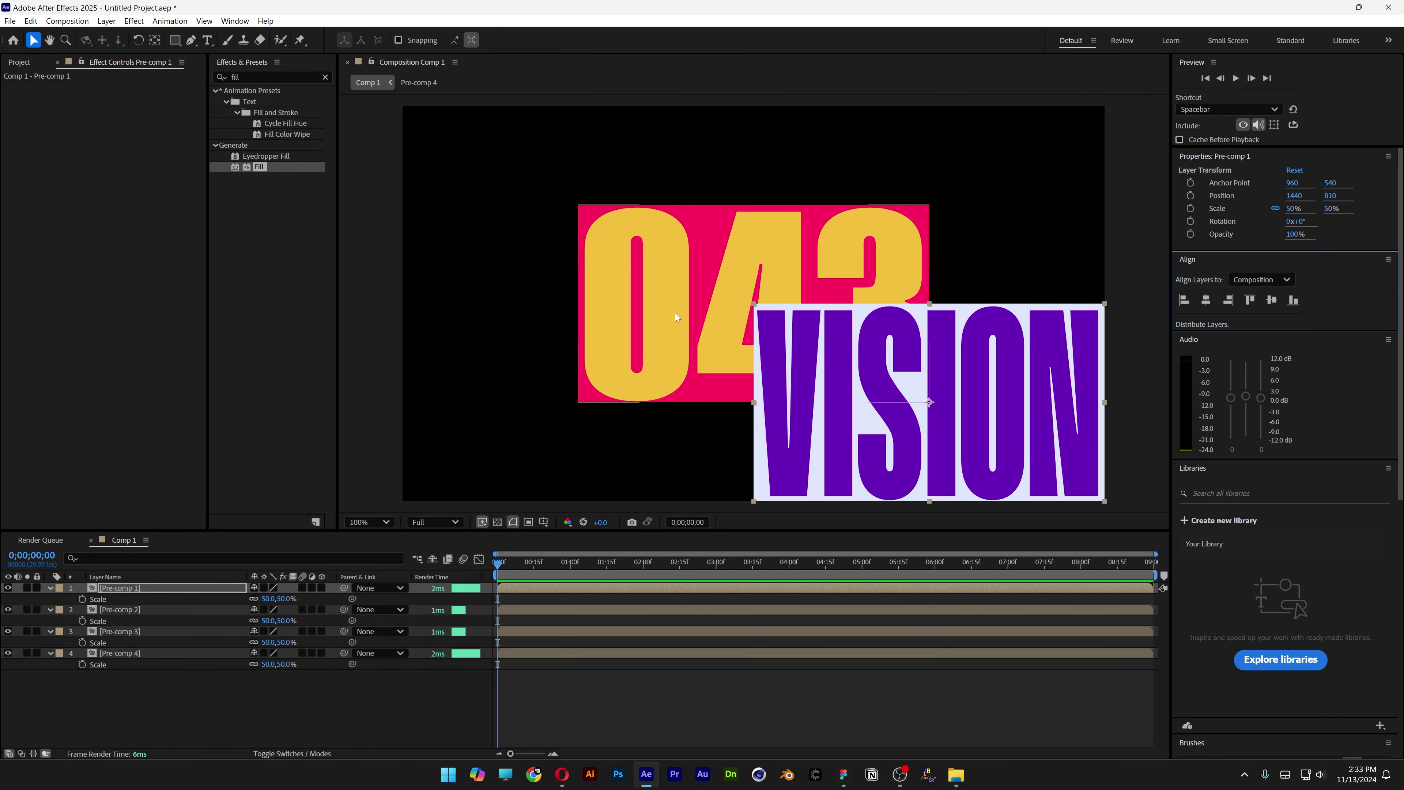
{"action": "left_click_drag", "start_coordinate": [675, 317], "coordinate": [851, 238]}
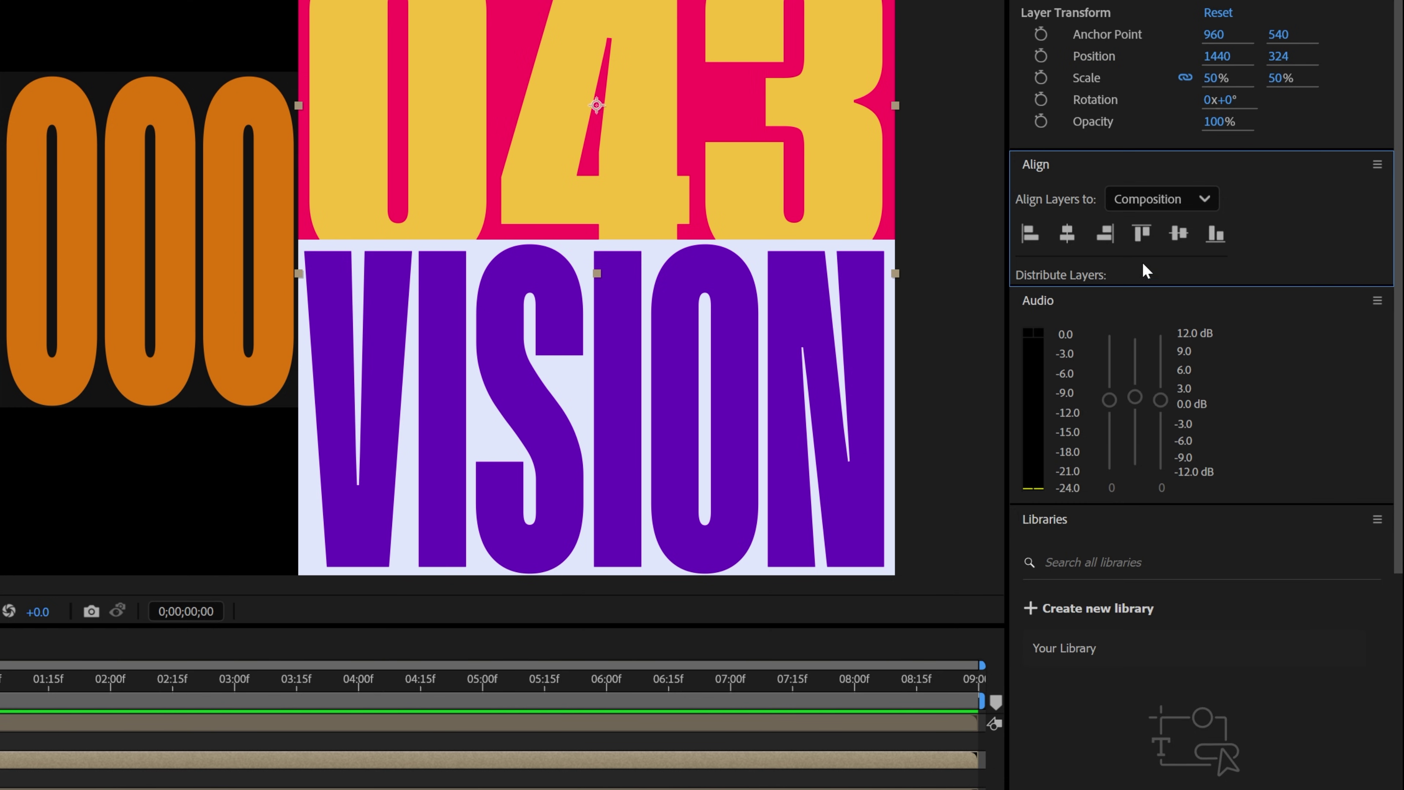
{"action": "left_click", "coordinate": [1144, 235]}
Step: Align the 000000 panel to the composition's bottom-left corner and the PANTER panel to its top-left corner
{"action": "left_click_drag", "start_coordinate": [3, 239], "coordinate": [30, 352]}
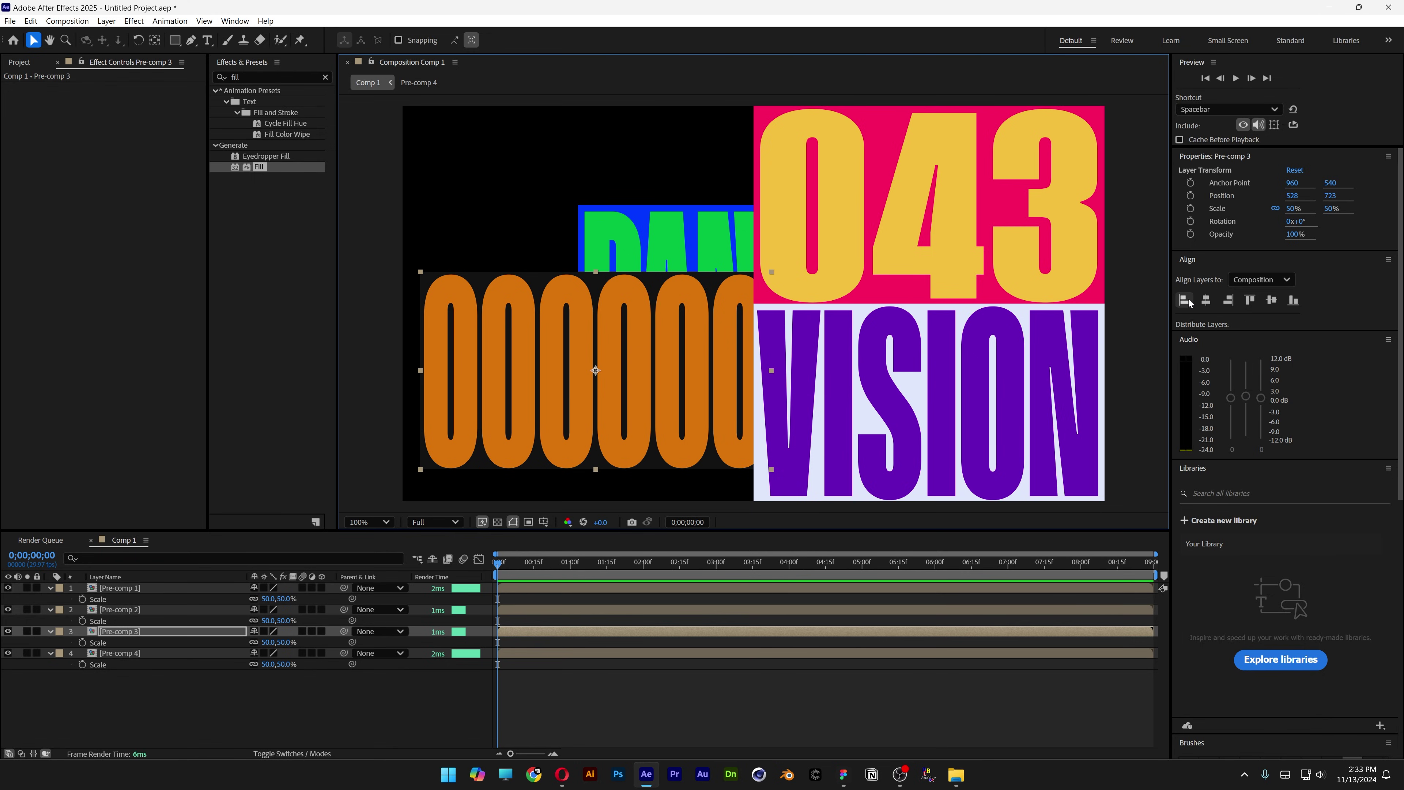
{"action": "left_click", "coordinate": [1184, 300]}
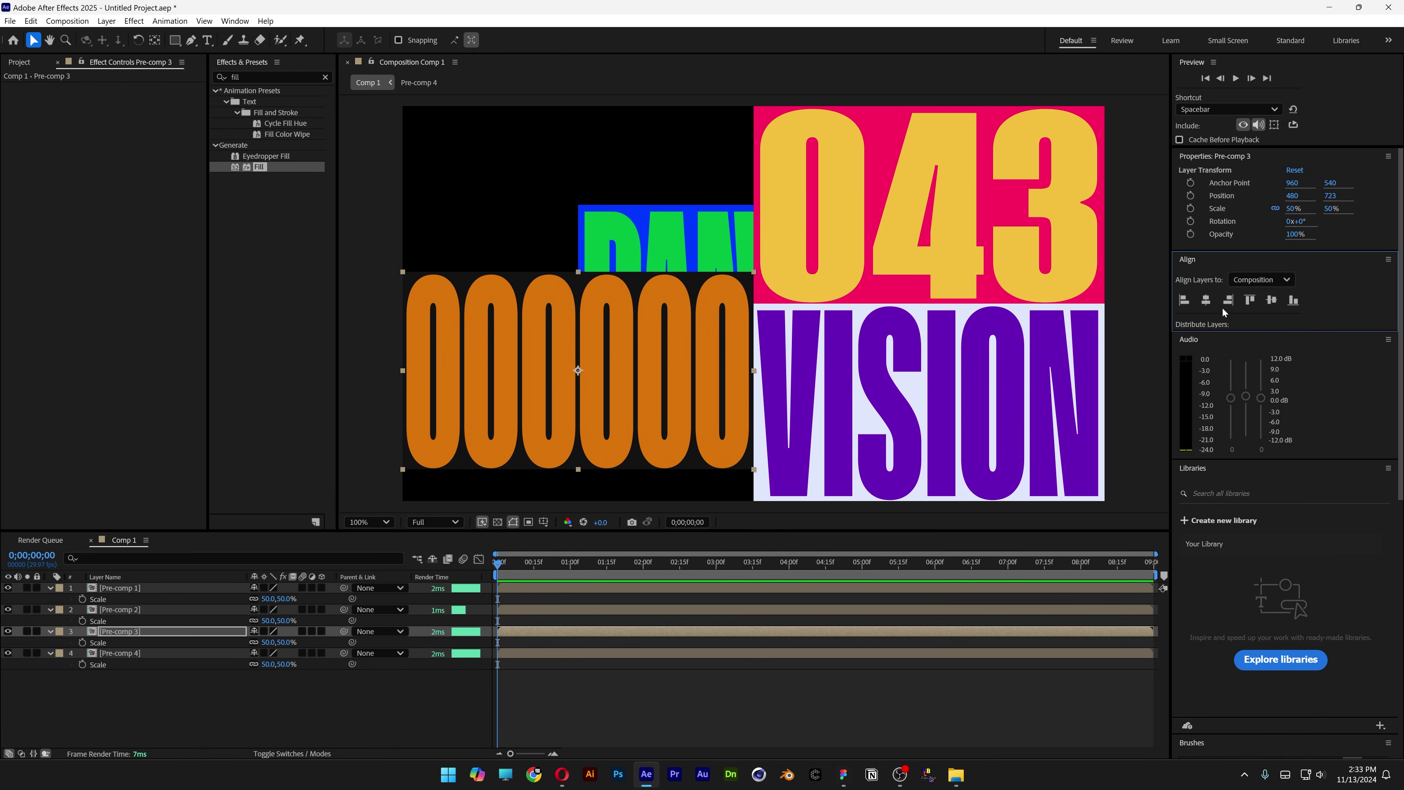
{"action": "left_click", "coordinate": [1293, 300]}
{"action": "left_click_drag", "start_coordinate": [728, 269], "coordinate": [603, 202]}
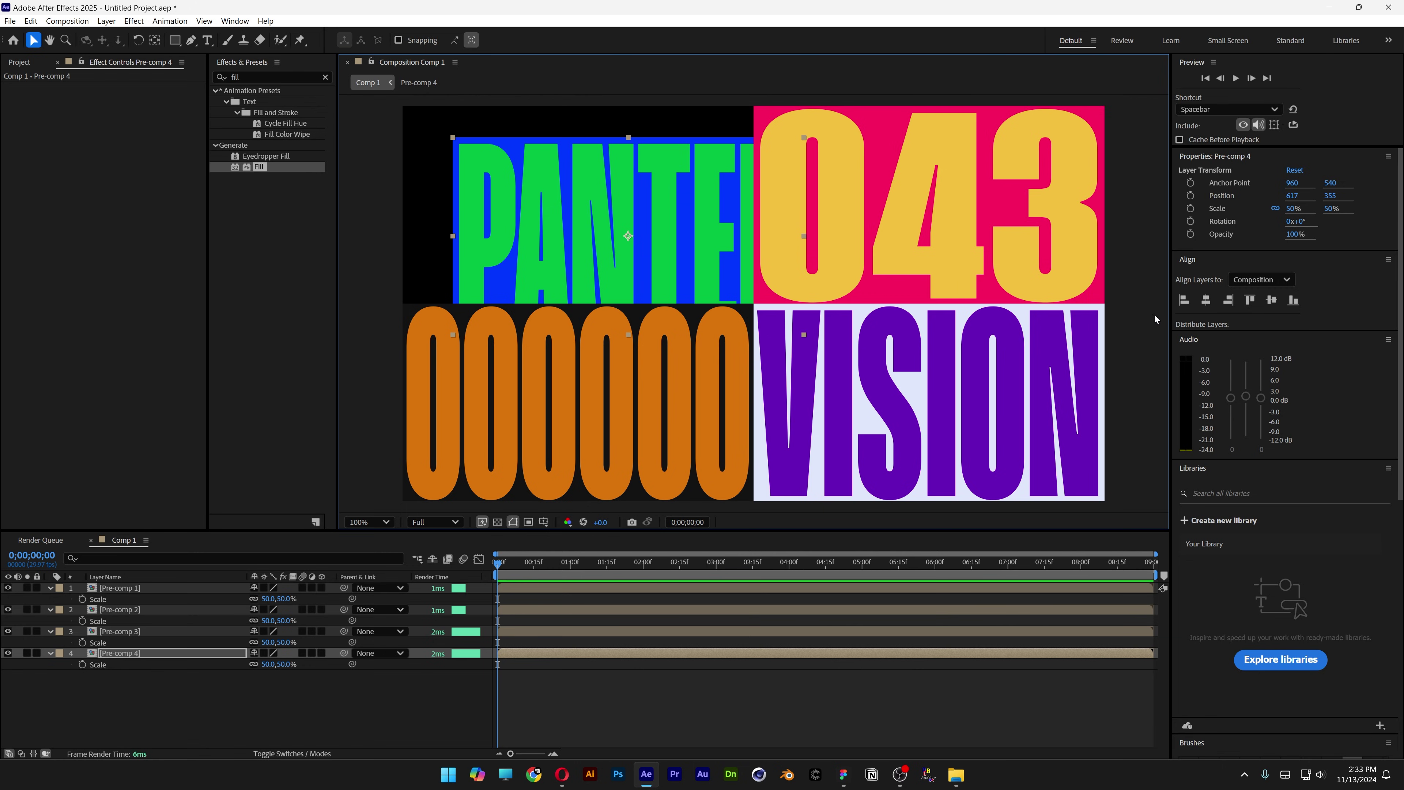
{"action": "left_click", "coordinate": [1181, 300]}
{"action": "left_click", "coordinate": [1248, 300]}
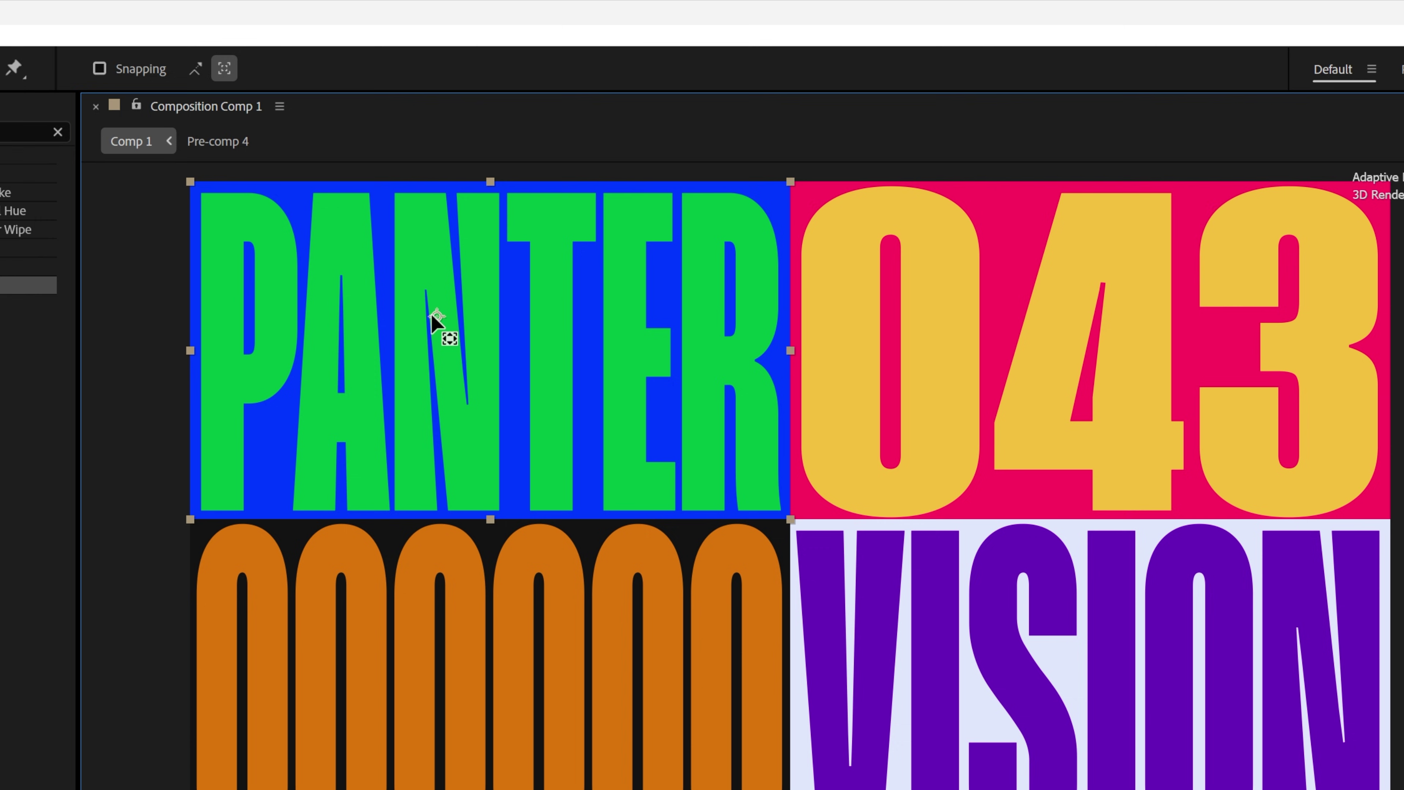
Step: Move the PANTER panel's anchor point to its top-left corner and the 000000 panel's anchor point to its bottom-left corner
{"action": "left_click_drag", "start_coordinate": [432, 316], "coordinate": [309, 271]}
{"action": "left_click_drag", "start_coordinate": [213, 207], "coordinate": [194, 188]}
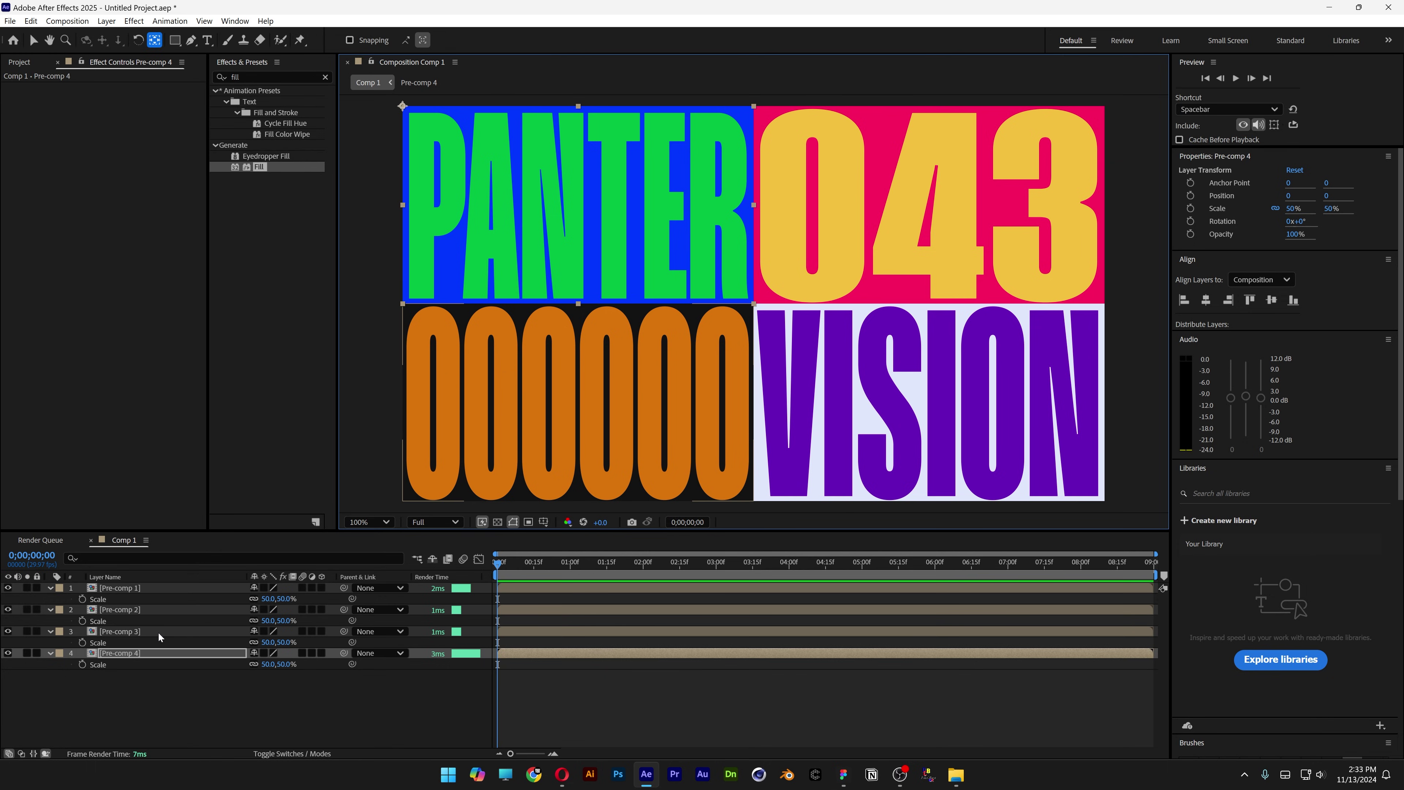
{"action": "left_click", "coordinate": [158, 632]}
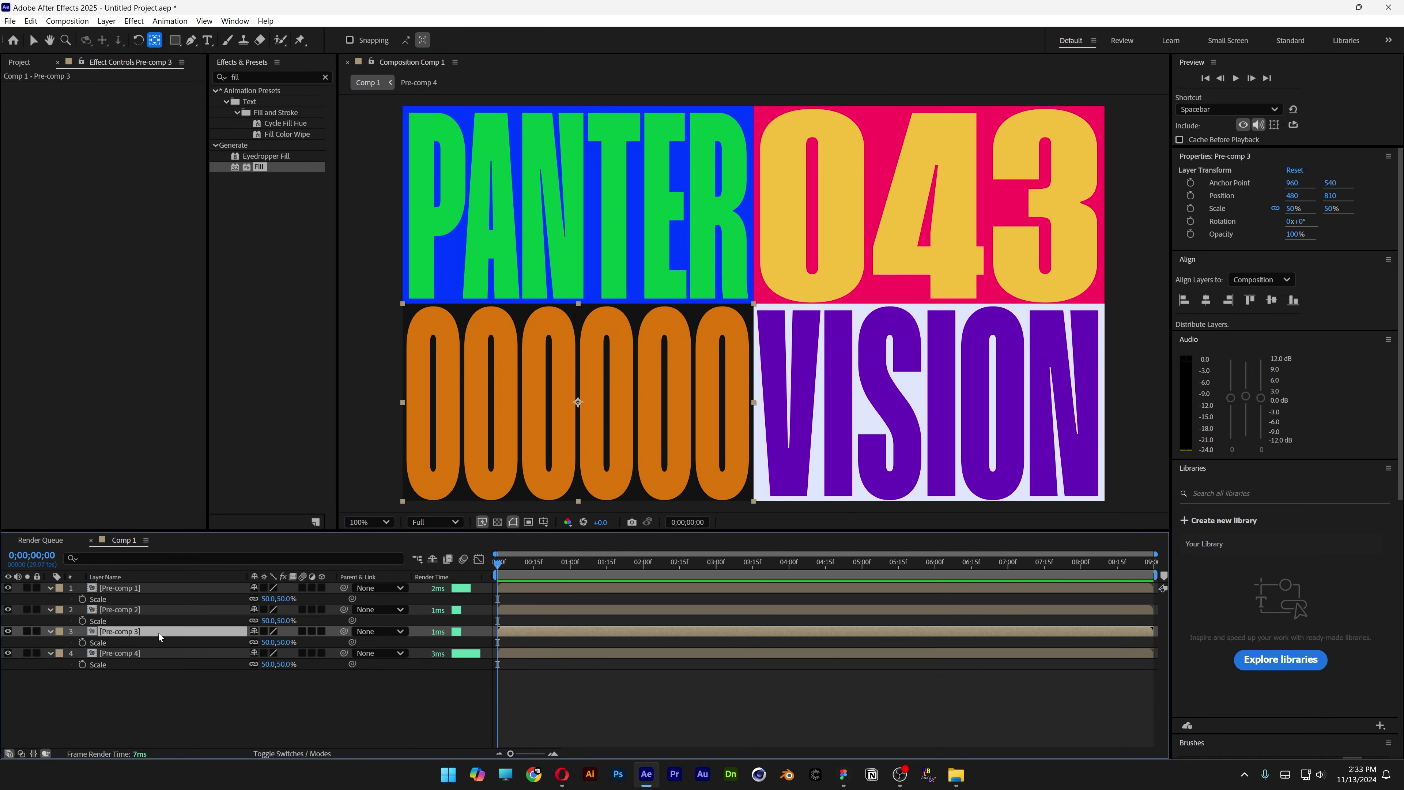
{"action": "left_click_drag", "start_coordinate": [578, 402], "coordinate": [404, 501]}
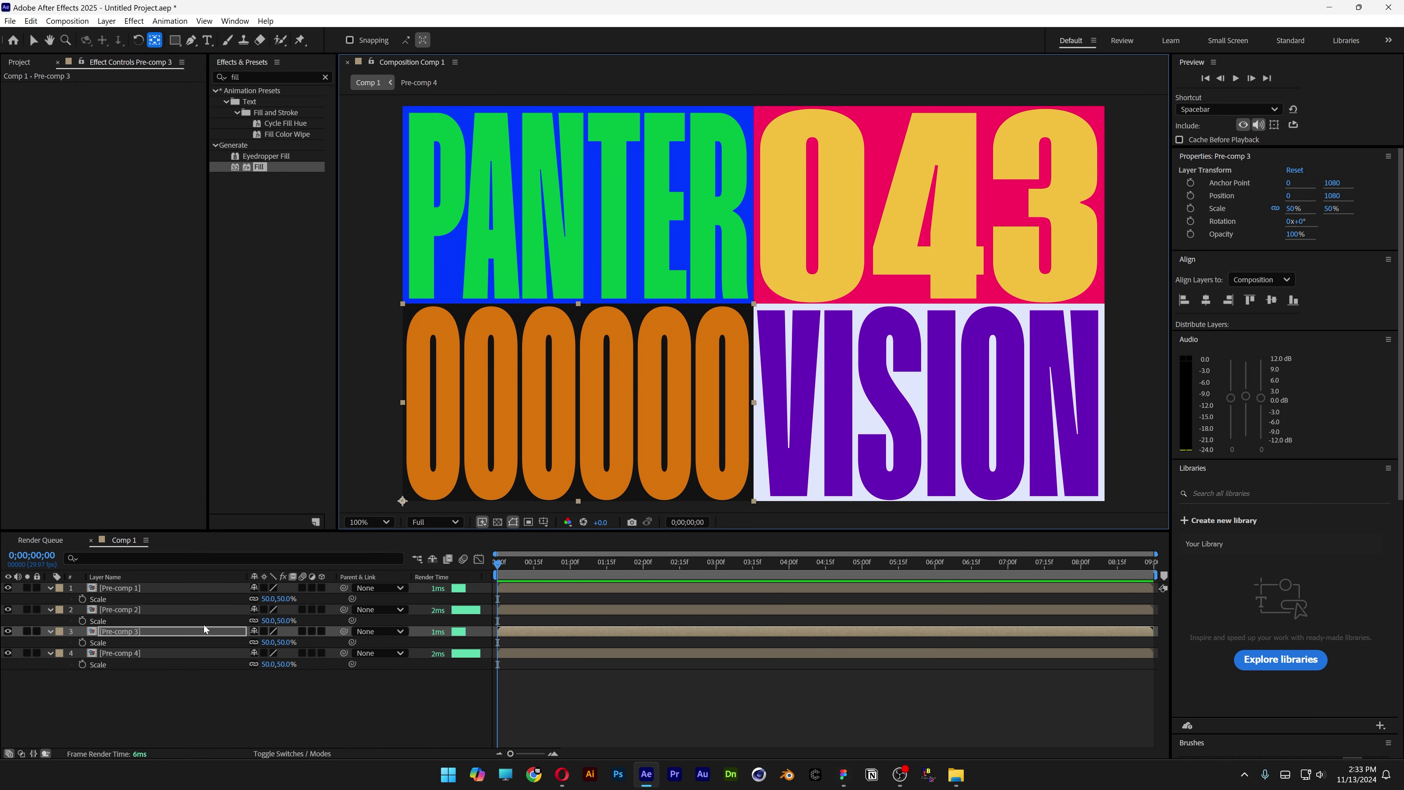
Step: Move the 043 panel's anchor point to its top-right corner and select the VISION panel's layer
{"action": "left_click_drag", "start_coordinate": [929, 205], "coordinate": [1104, 106]}
{"action": "left_click", "coordinate": [161, 588]}
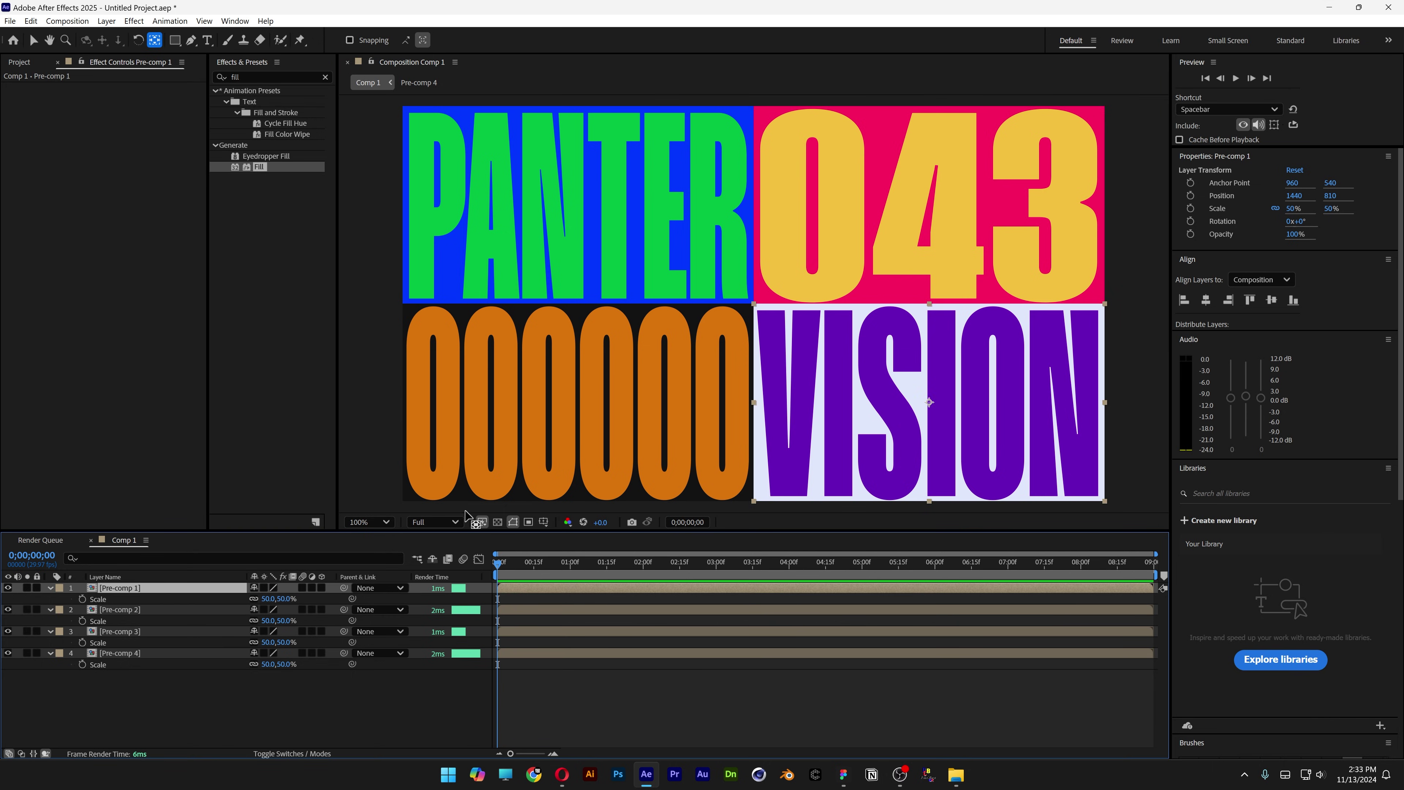
{"action": "key", "text": "v"}
Step: Add a null object to Comp 1 and separate its Position into X and Y dimensions
{"action": "key", "text": "F2"}
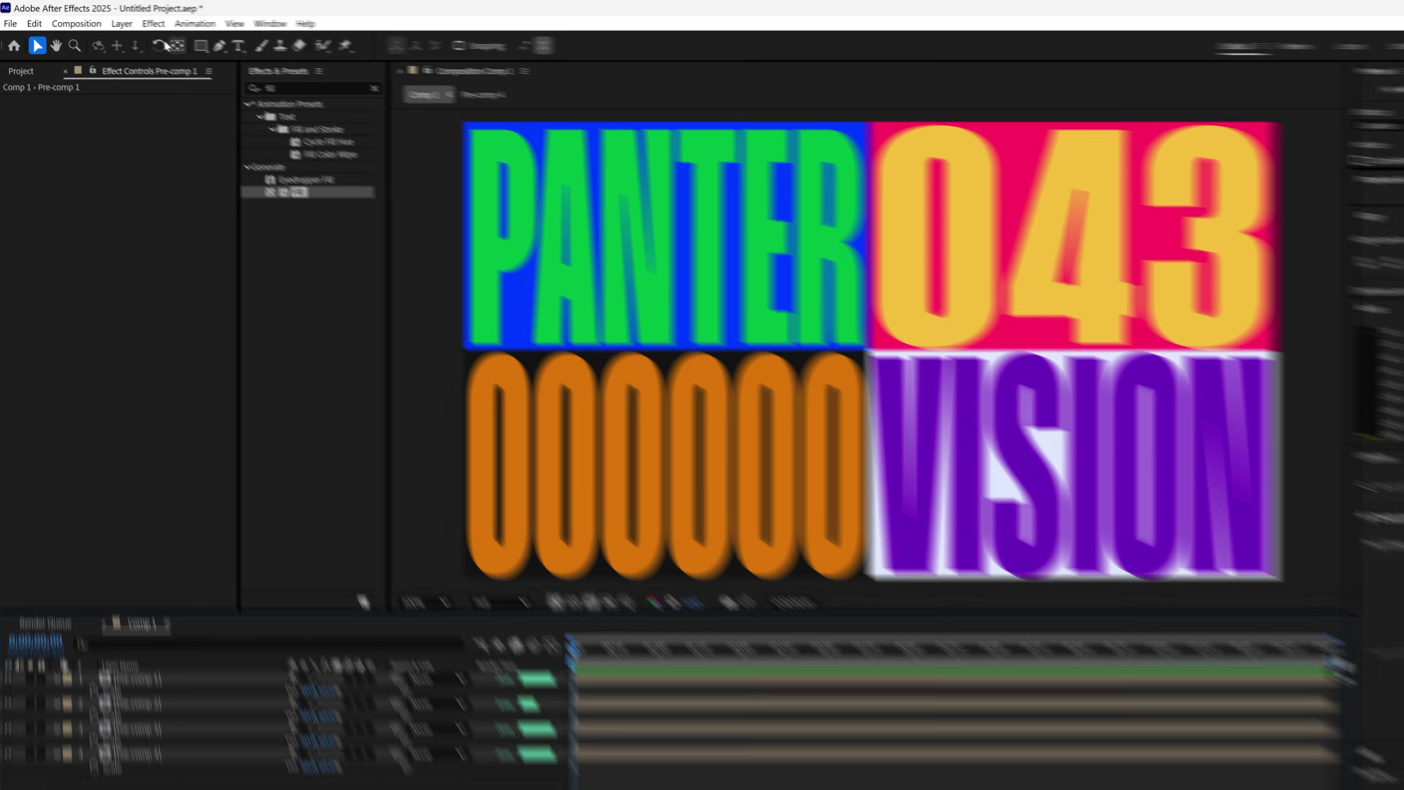
{"action": "left_click", "coordinate": [122, 23]}
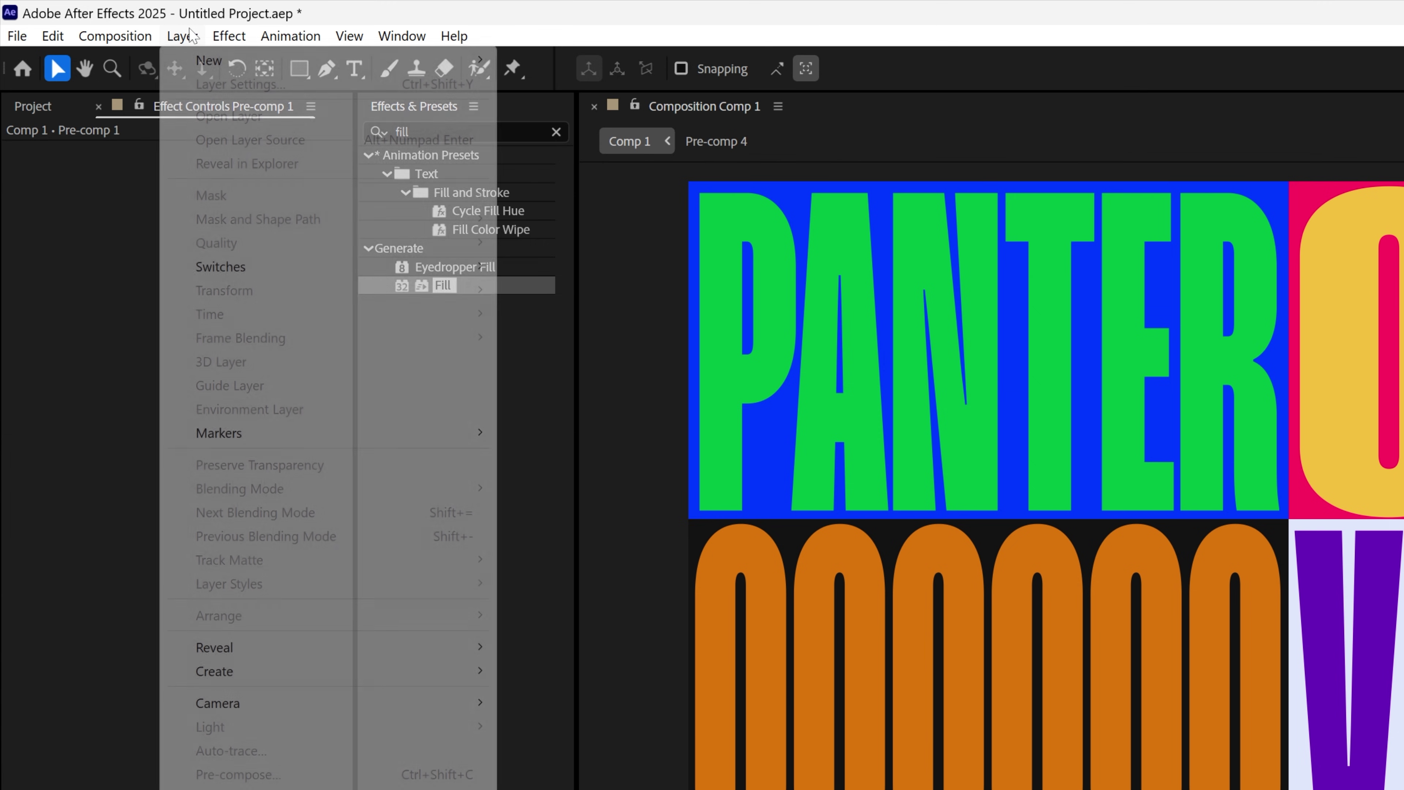
{"action": "mouse_move", "coordinate": [221, 40]}
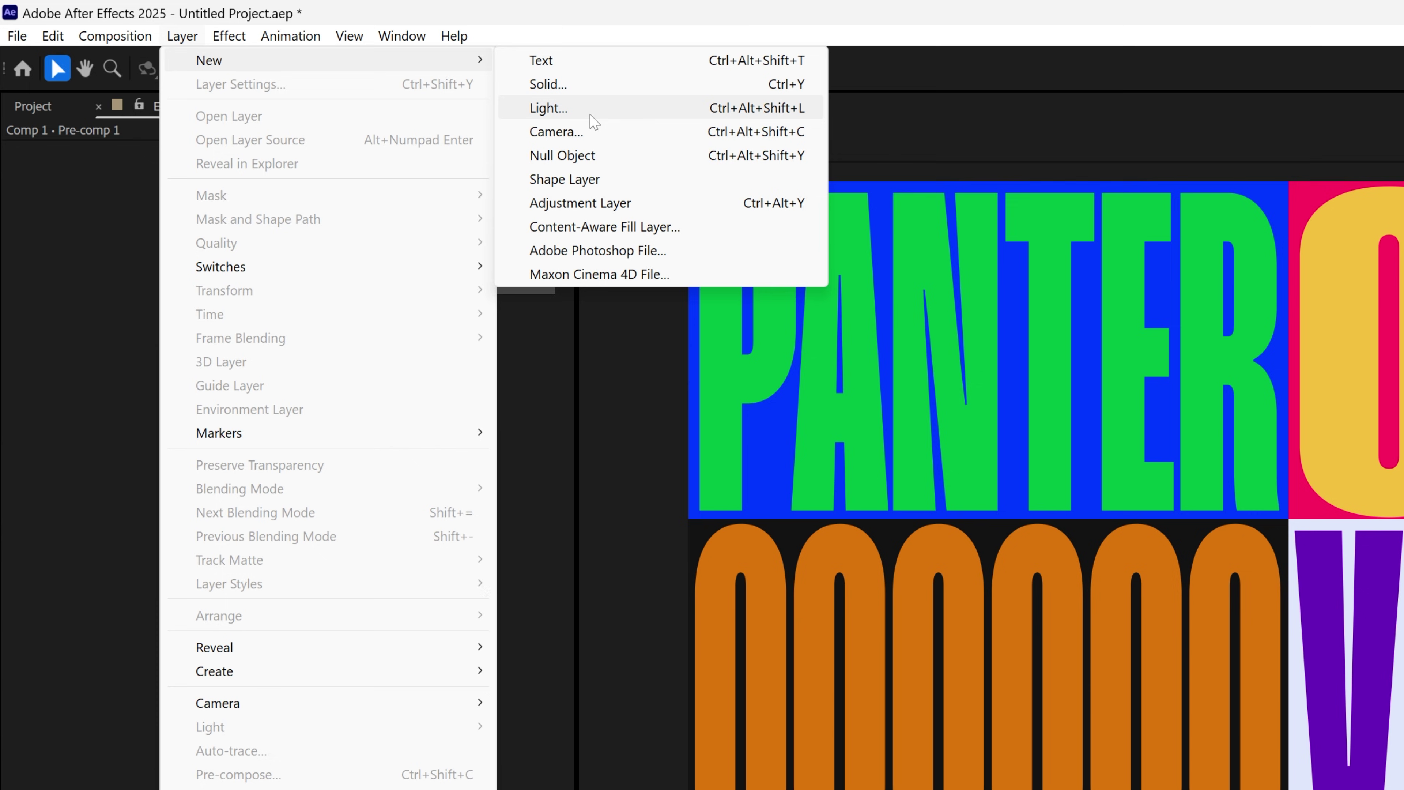
{"action": "left_click", "coordinate": [560, 155]}
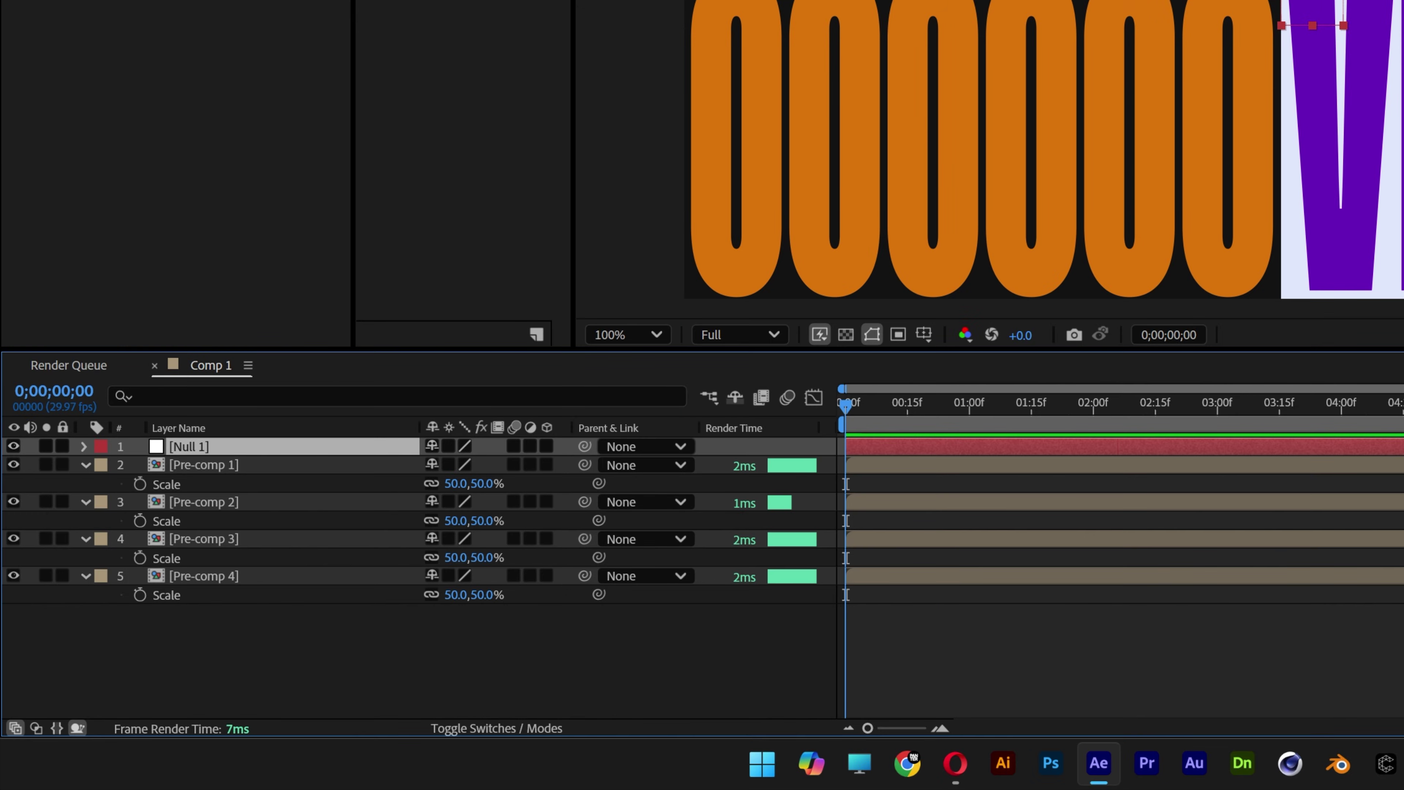
{"action": "key", "text": "p"}
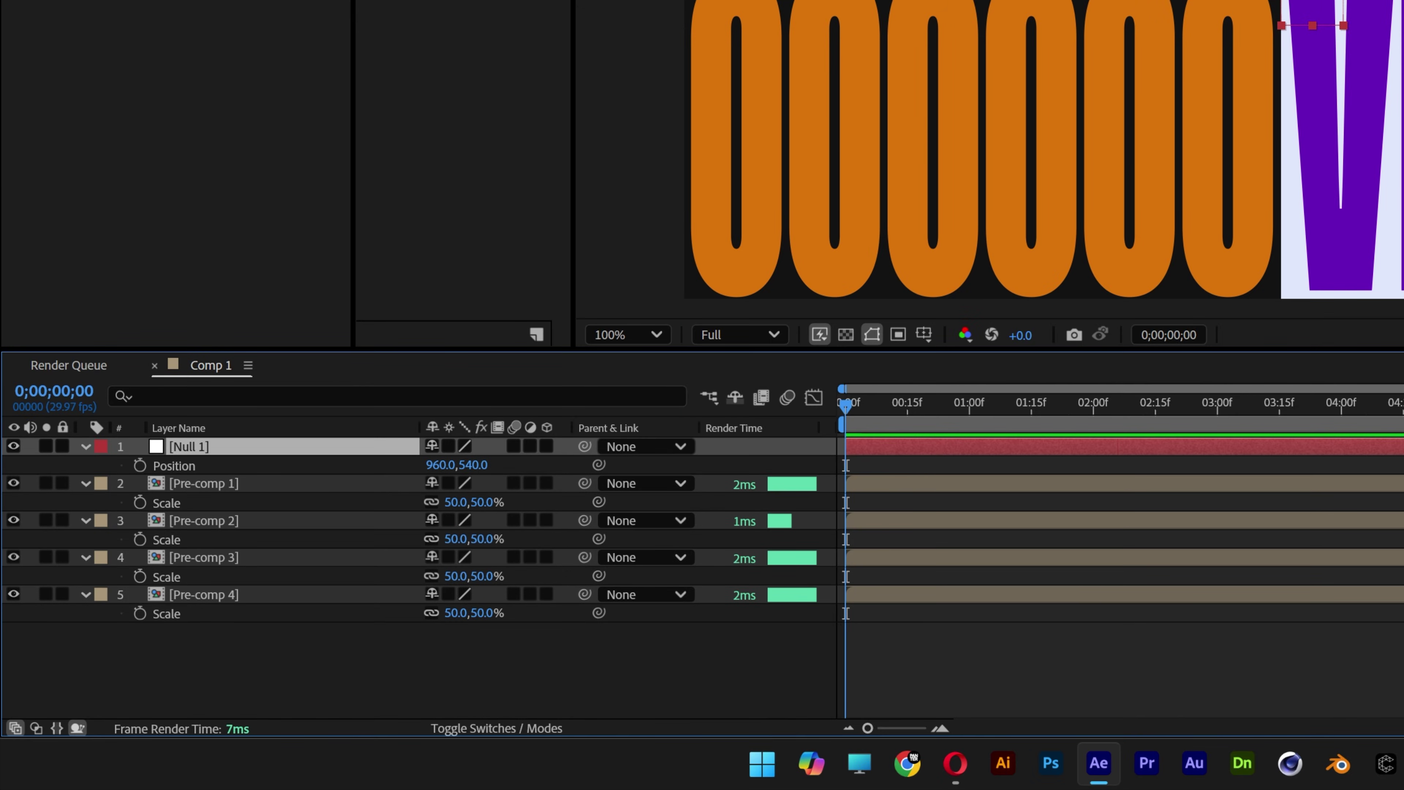
{"action": "right_click", "coordinate": [173, 466]}
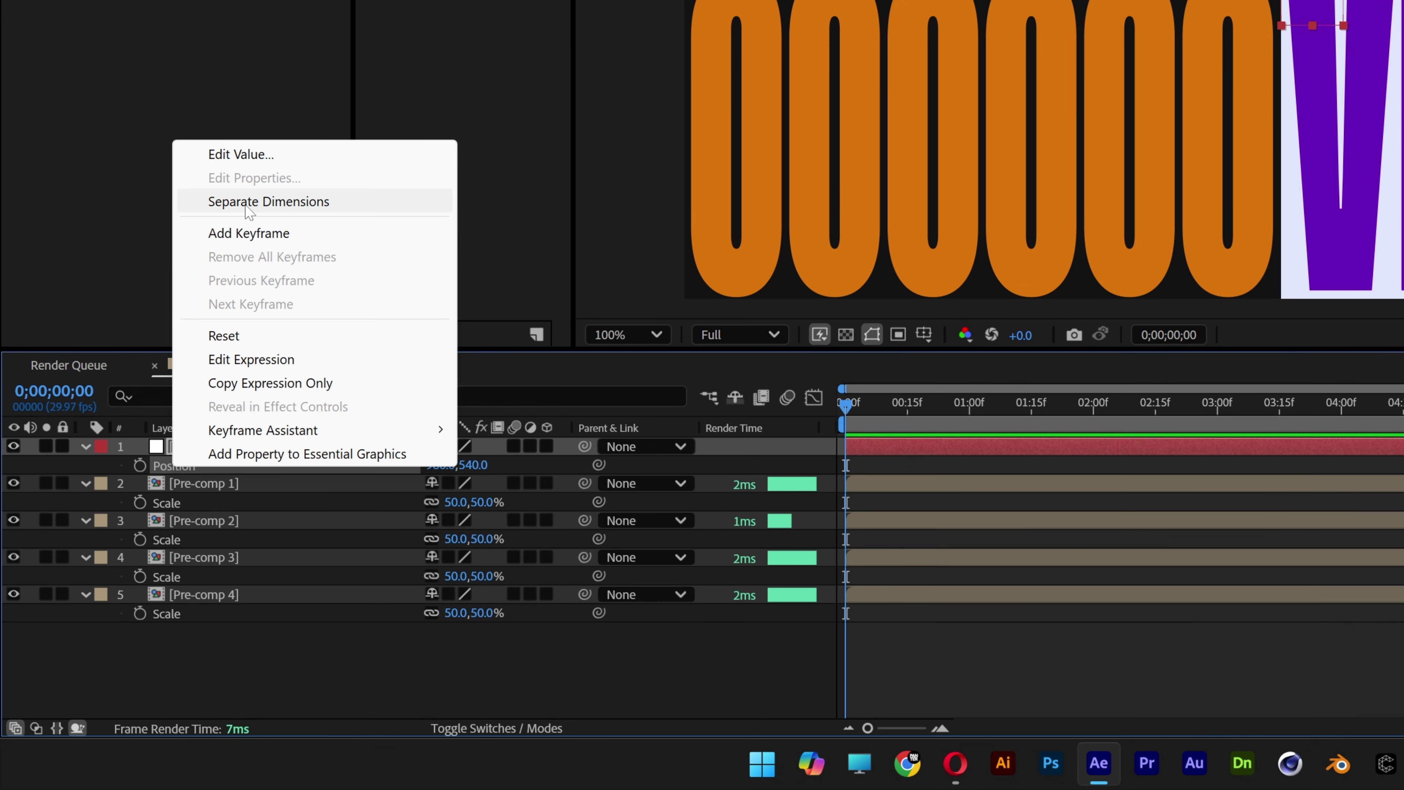
{"action": "left_click", "coordinate": [341, 199]}
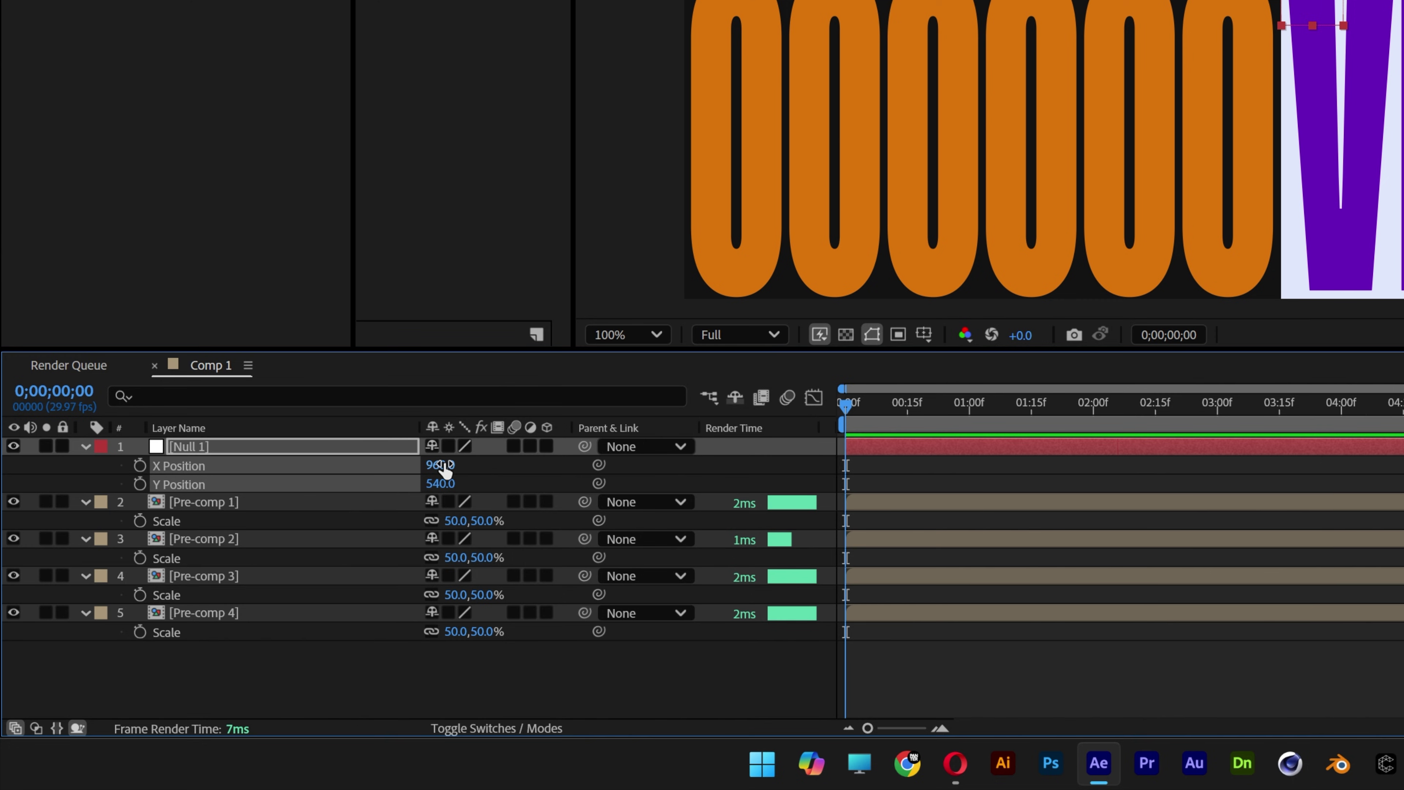
Step: Try shifting the null along its X and Y positions, undoing each change
{"action": "left_click_drag", "start_coordinate": [445, 465], "coordinate": [606, 483]}
{"action": "key", "text": "ctrl+z"}
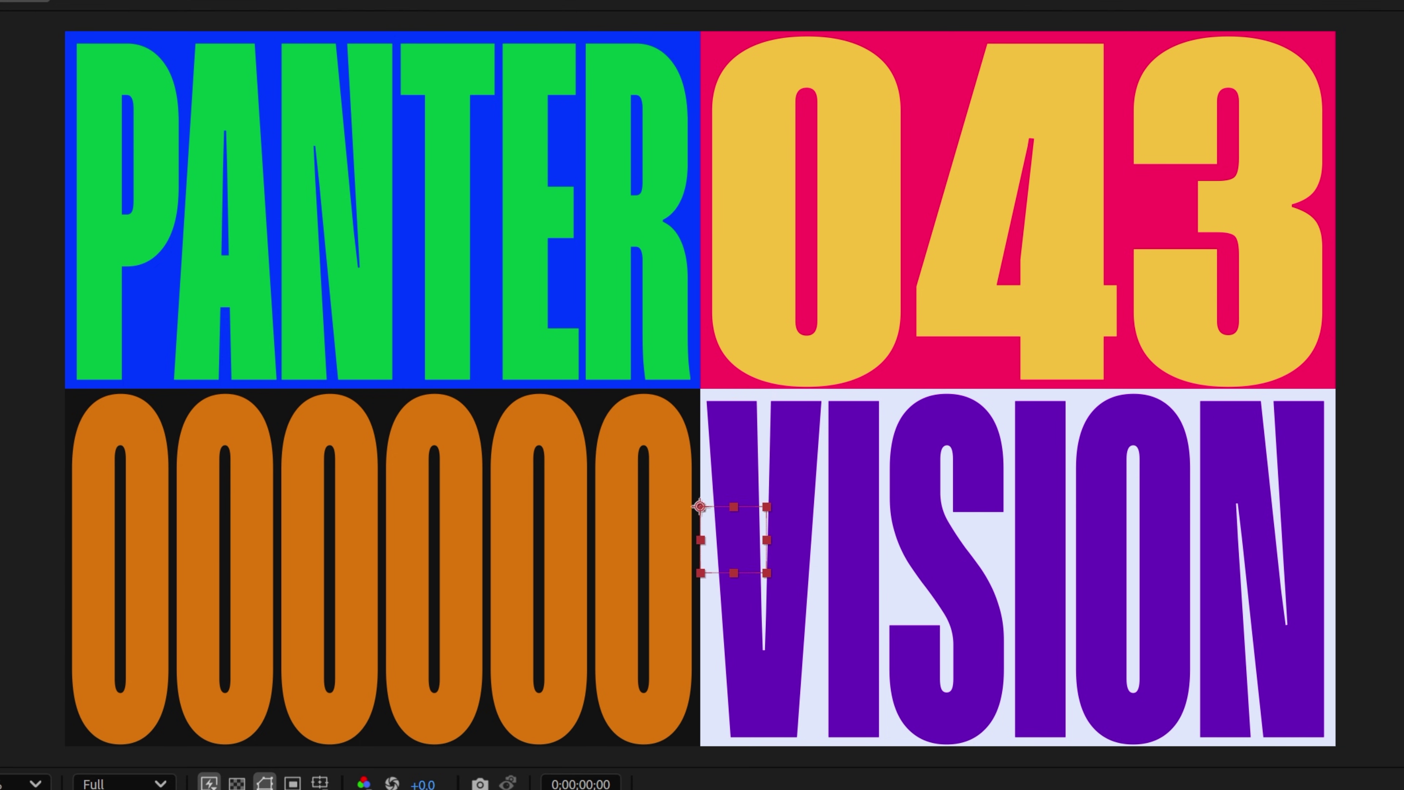
{"action": "mouse_move", "coordinate": [357, 609]}
{"action": "left_mouse_down"}
{"action": "mouse_move", "coordinate": [222, 609]}
{"action": "mouse_move", "coordinate": [353, 609]}
{"action": "left_mouse_up"}
{"action": "key", "text": "ctrl+z"}
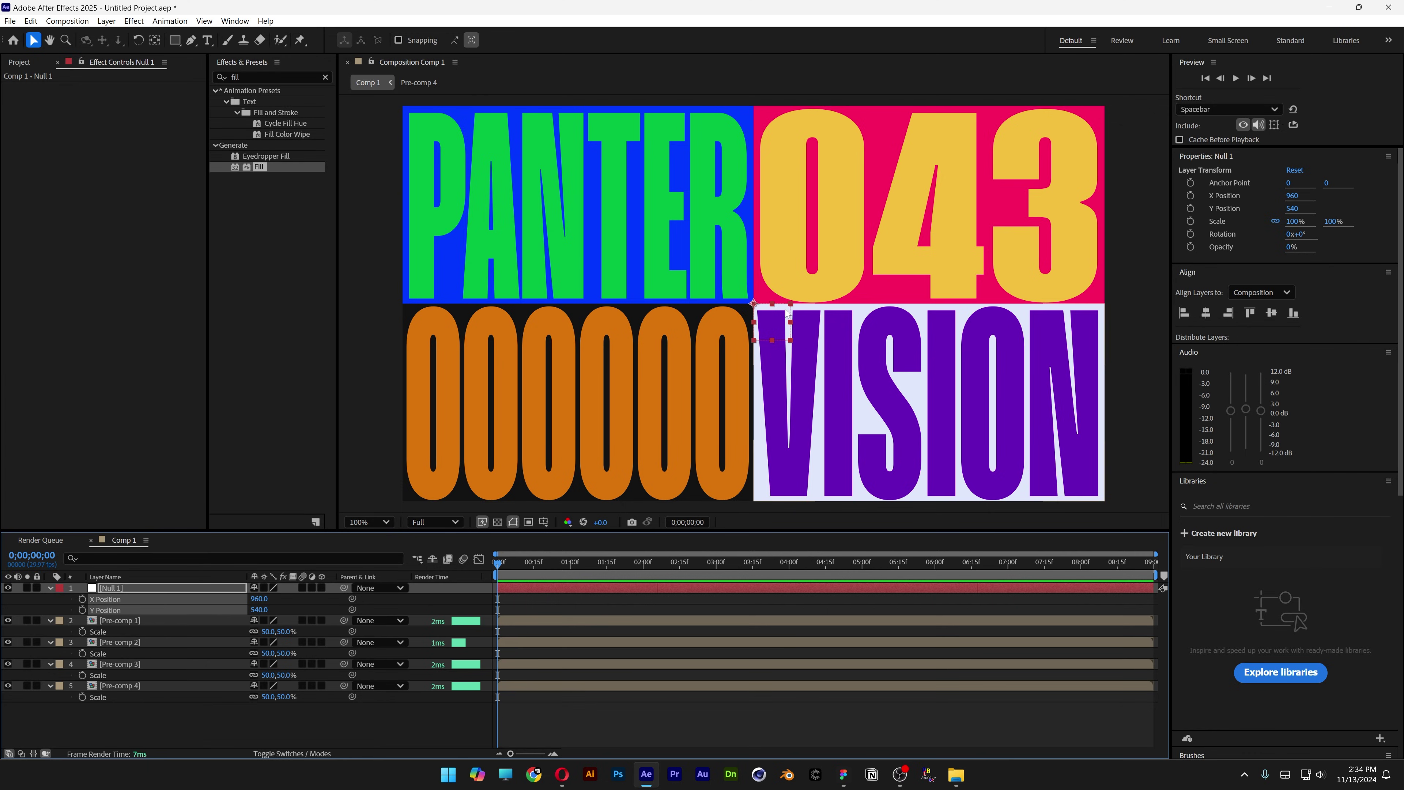
{"action": "scroll", "coordinate": [786, 313], "scroll_direction": "up", "scroll_amount": 3}
{"action": "key", "text": "space"}
{"action": "left_click_drag", "start_coordinate": [875, 355], "coordinate": [813, 230]}
{"action": "key", "text": "v"}
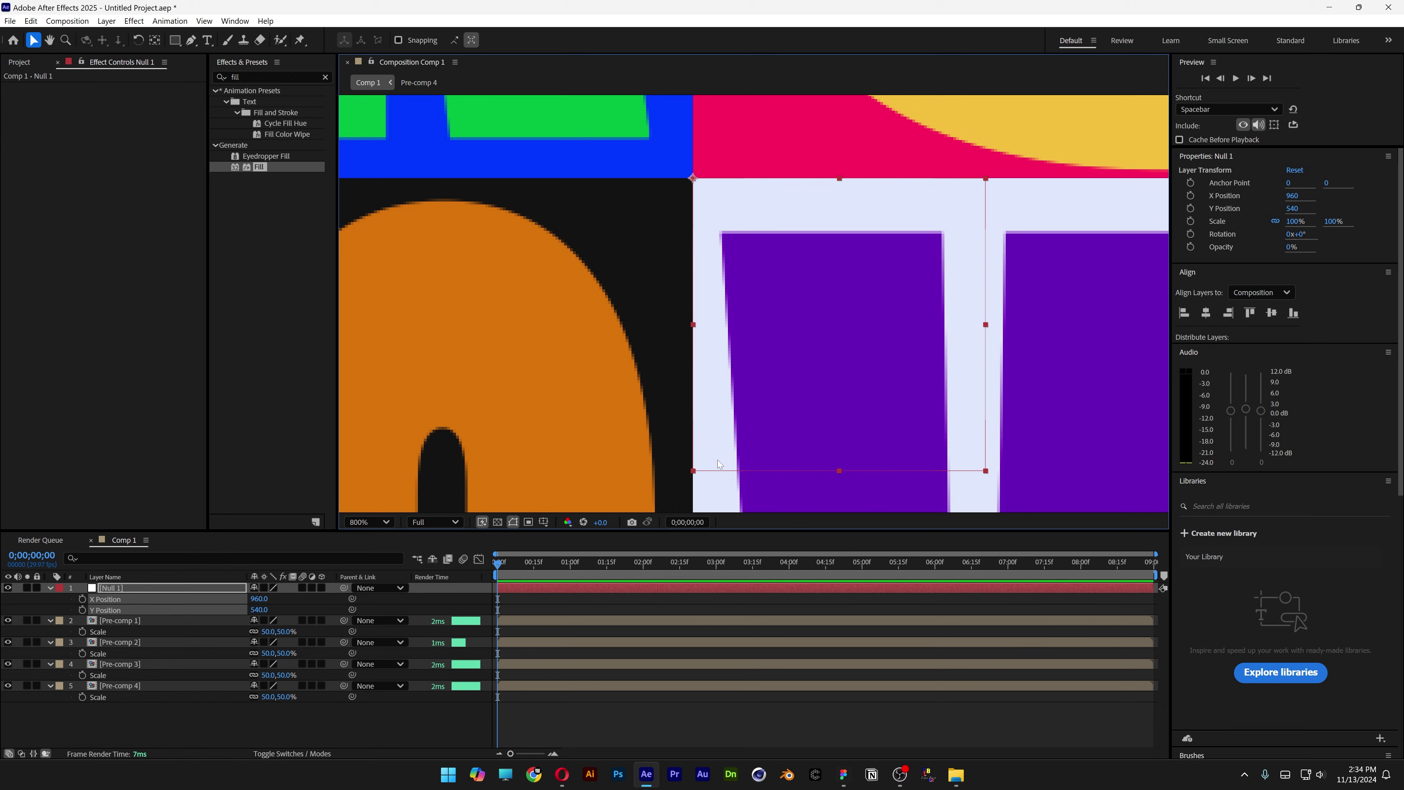
{"action": "scroll", "coordinate": [731, 396], "scroll_direction": "down", "scroll_amount": 6}
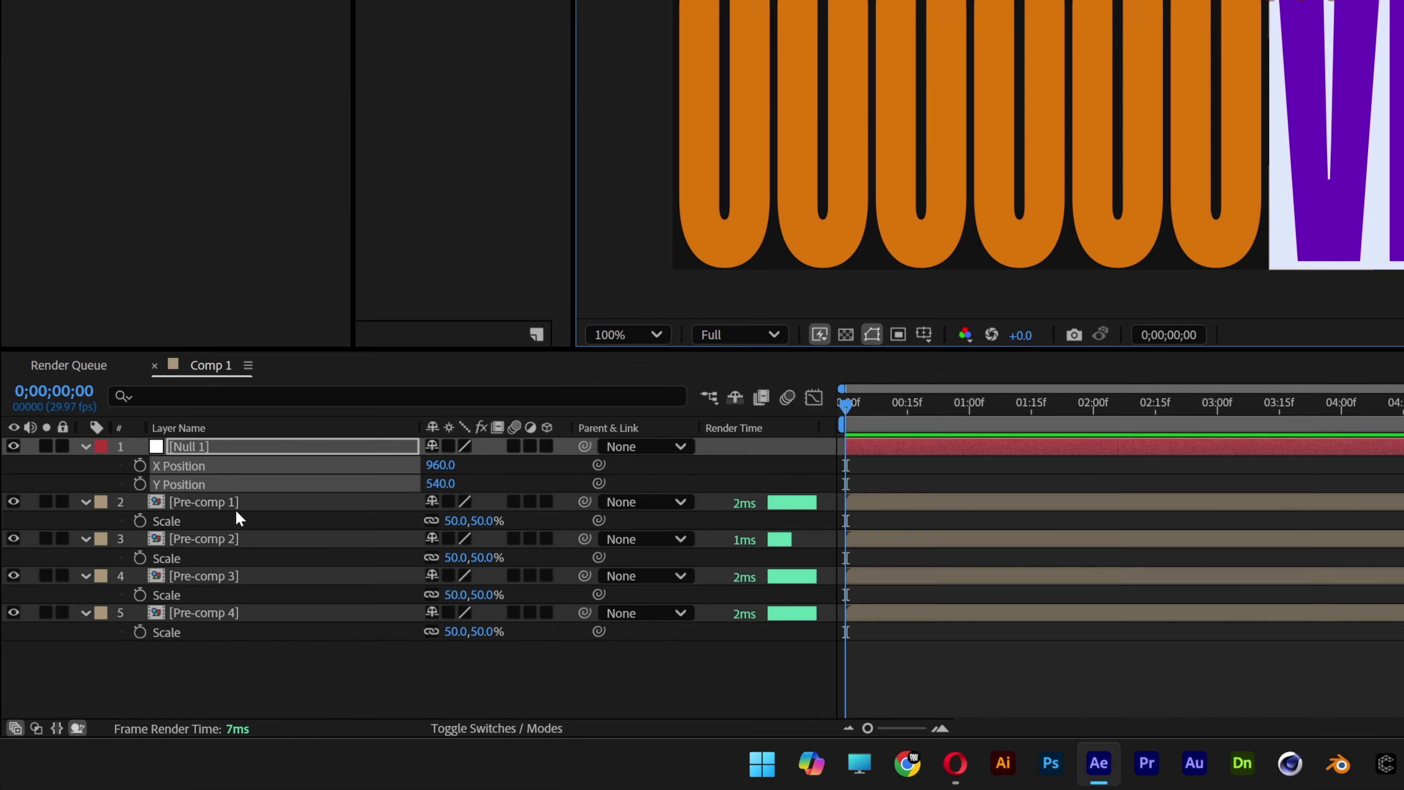
Step: Rename Pre-comp 1 as "Bottom Right" and Pre-comp 2 as "Top Right"
{"action": "left_click", "coordinate": [125, 622]}
{"action": "right_click", "coordinate": [215, 513]}
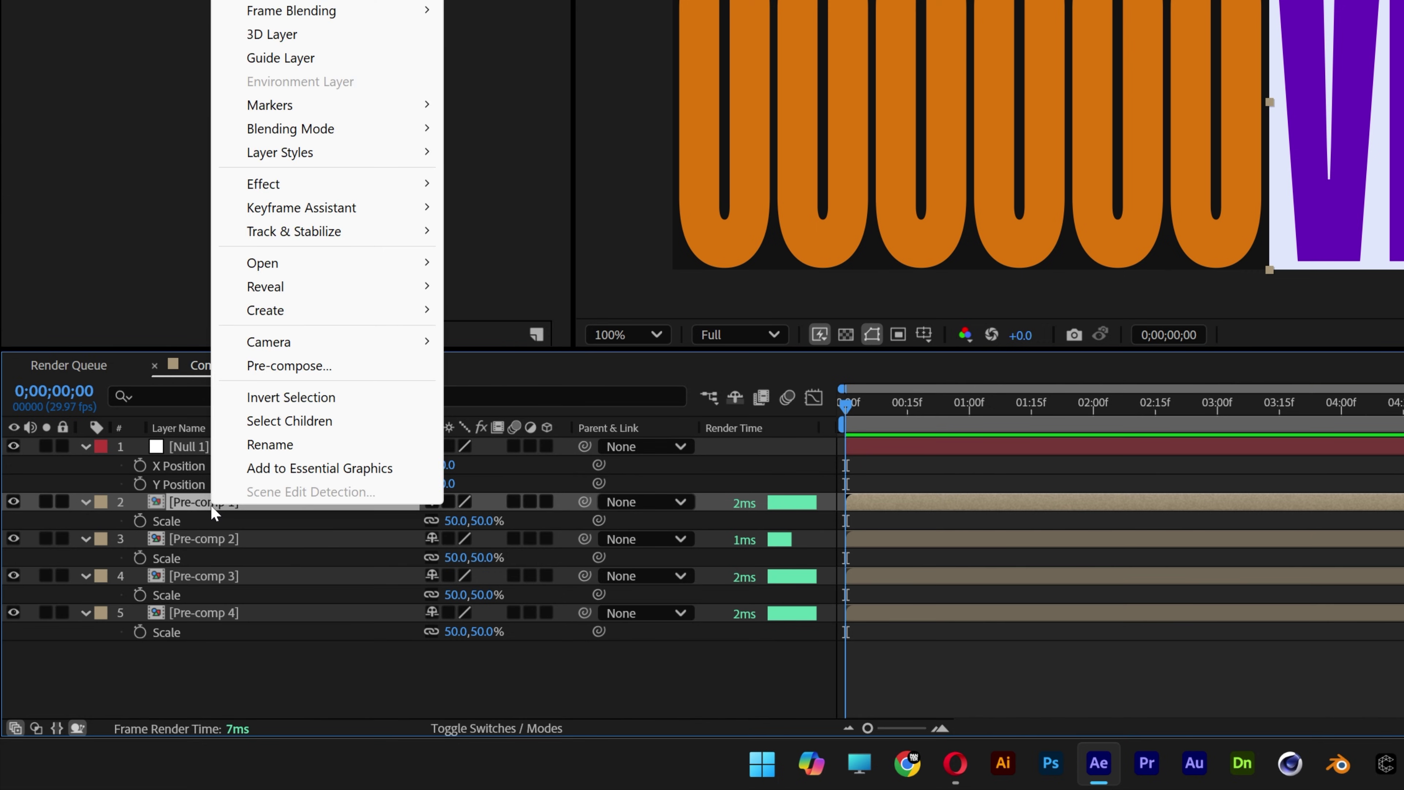
{"action": "left_click", "coordinate": [282, 445]}
{"action": "type", "text": "Bottom Right"}
{"action": "left_click", "coordinate": [252, 545]}
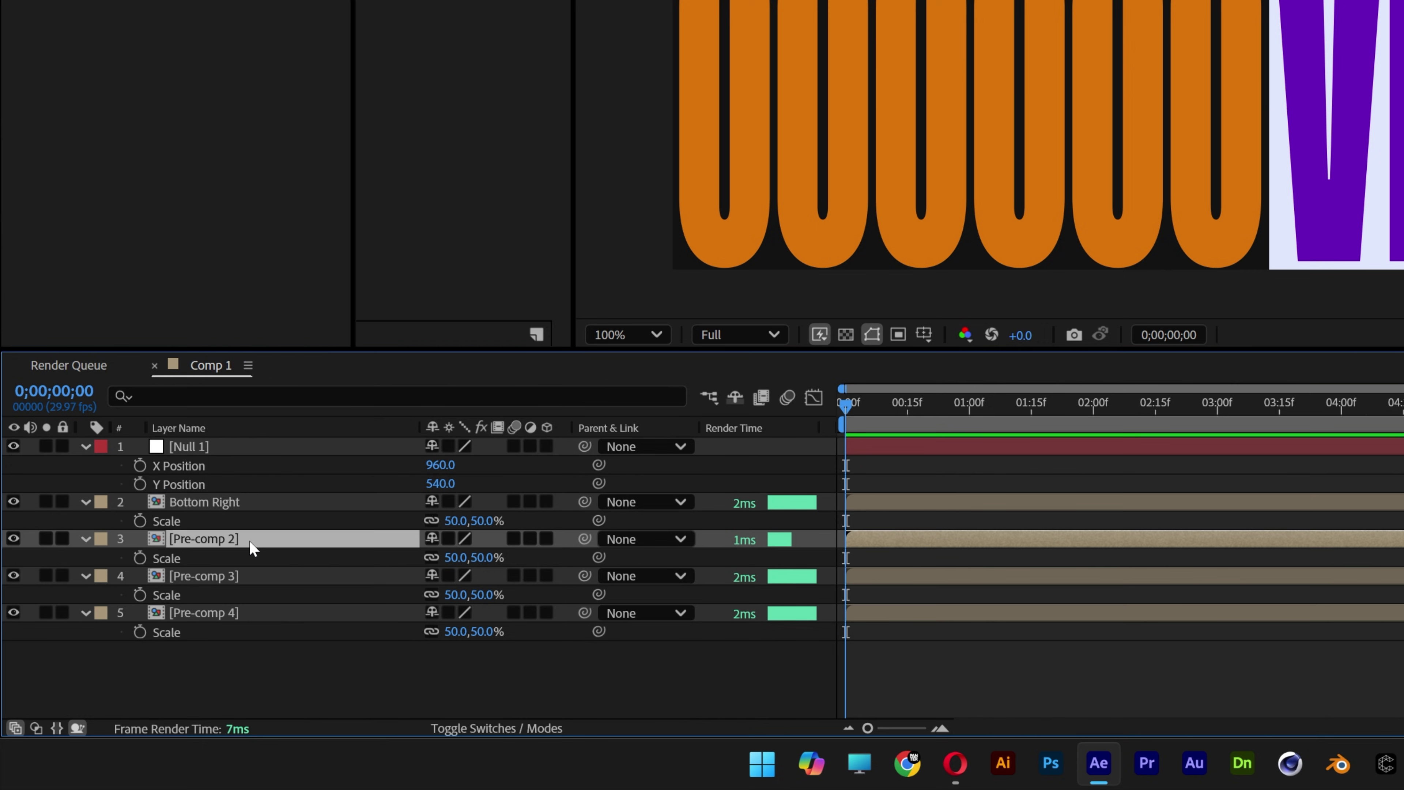
{"action": "right_click", "coordinate": [251, 547]}
{"action": "left_click", "coordinate": [282, 477]}
{"action": "type", "text": "Top Right"}
{"action": "key", "text": "Return"}
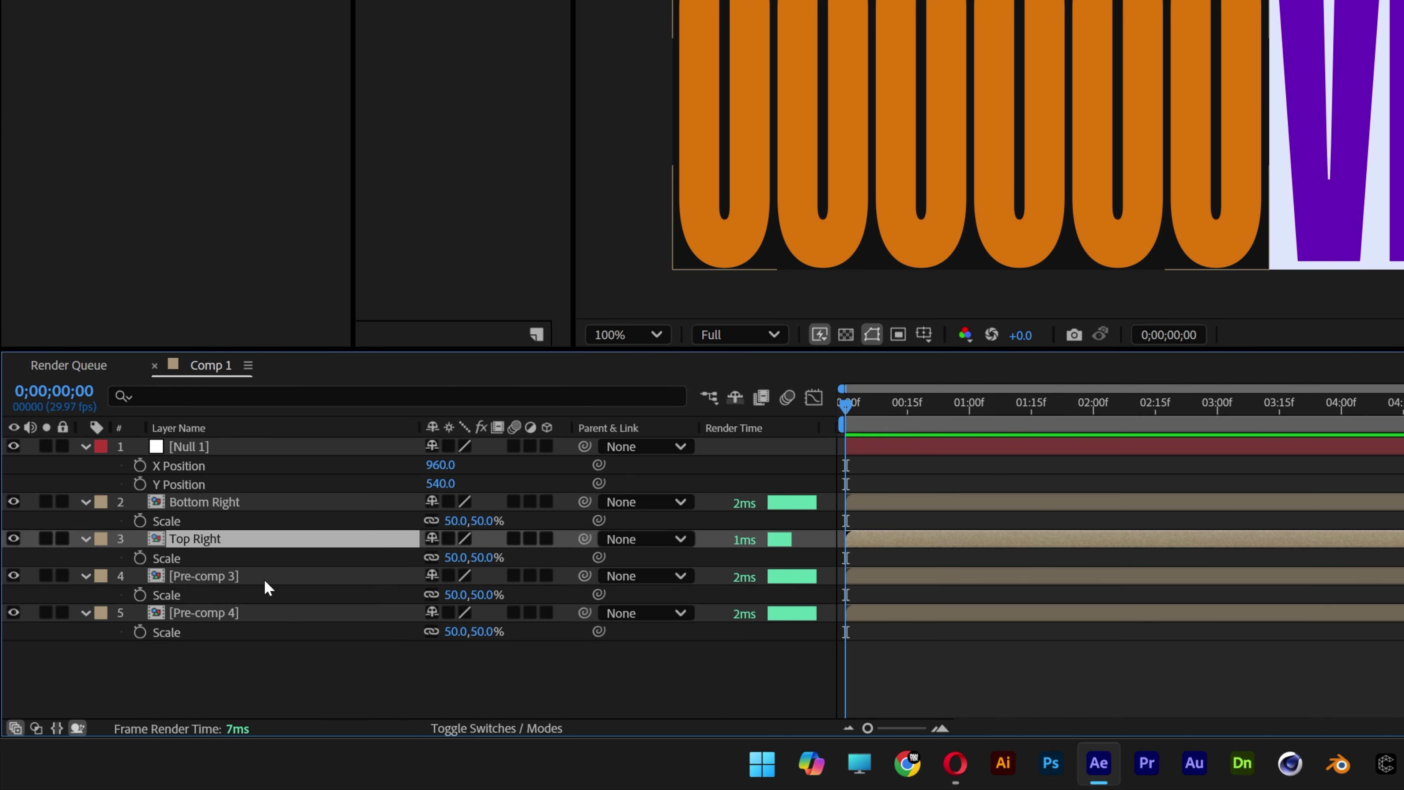
Step: Rename Pre-comp 3 as "Bottom Left" and Pre-comp 4 as "Top Left"
{"action": "left_click", "coordinate": [263, 578]}
{"action": "key", "text": "Return"}
{"action": "type", "text": "Bottom Left"}
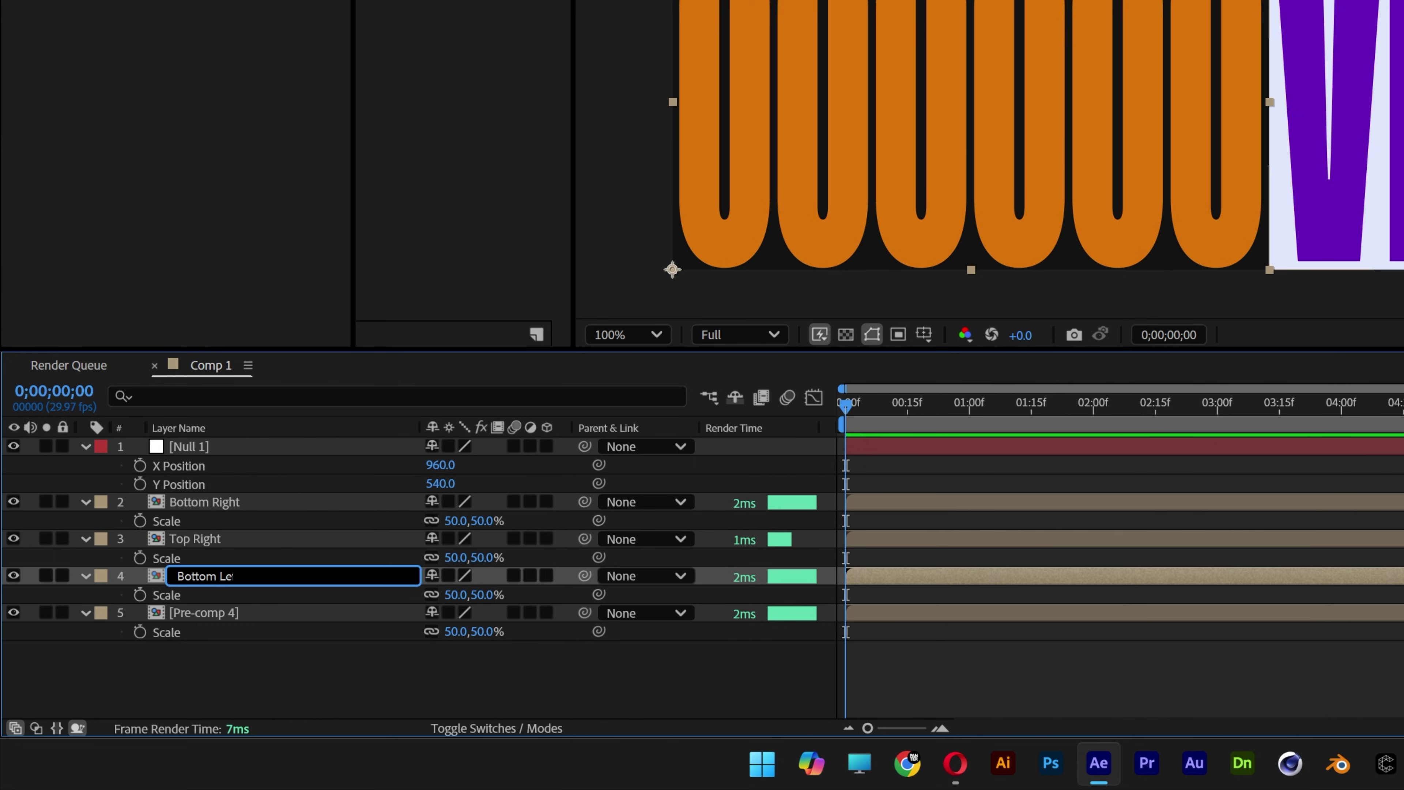
{"action": "key", "text": "Return"}
{"action": "right_click", "coordinate": [242, 611]}
{"action": "left_click", "coordinate": [310, 552]}
{"action": "type", "text": "Top Left"}
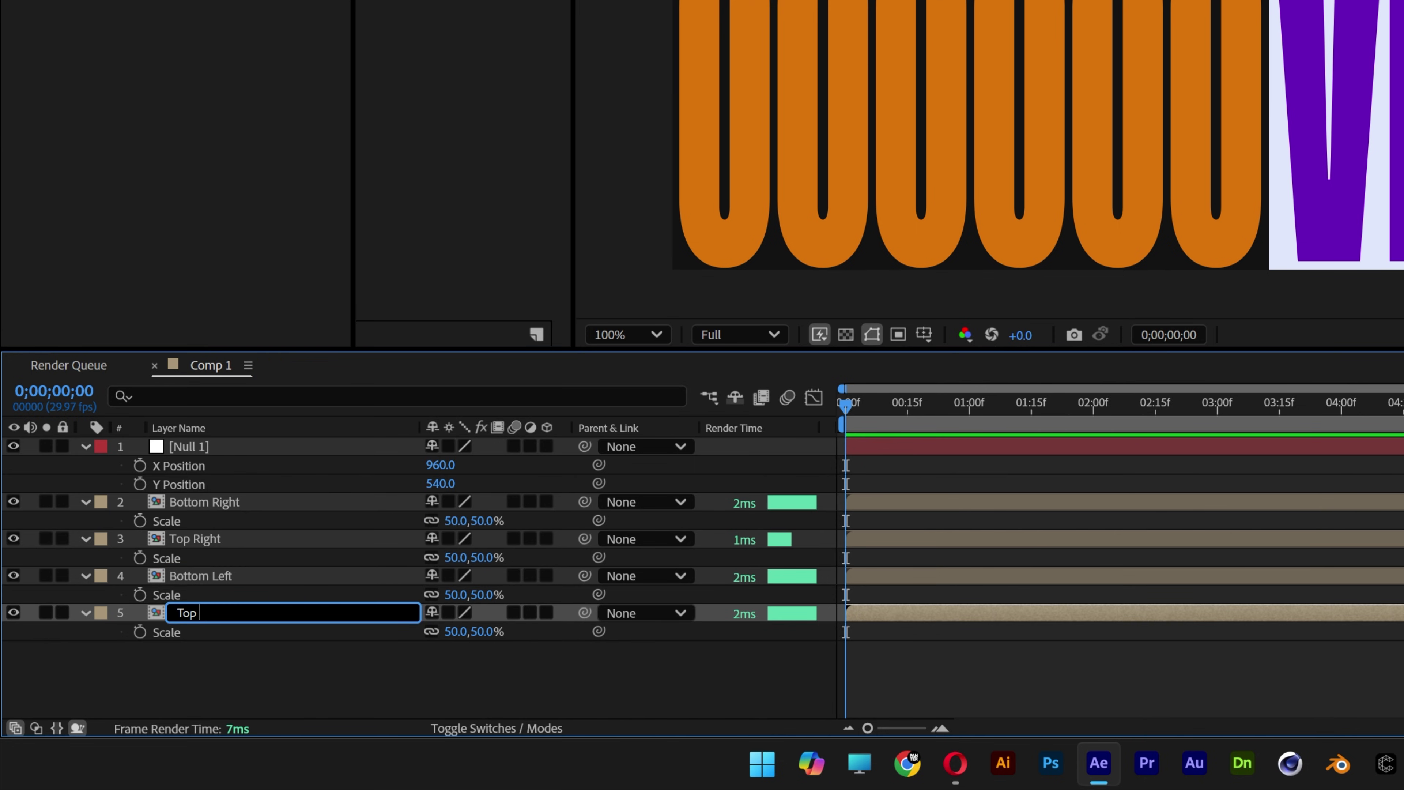
{"action": "key", "text": "Return"}
Step: Reorder the four panel layers beneath the null as Top Left, Top Right, Bottom Left, Bottom Right
{"action": "left_click_drag", "start_coordinate": [228, 500], "coordinate": [208, 520]}
{"action": "left_click_drag", "start_coordinate": [210, 535], "coordinate": [215, 493]}
{"action": "left_click_drag", "start_coordinate": [213, 612], "coordinate": [216, 570]}
{"action": "left_click", "coordinate": [214, 501]}
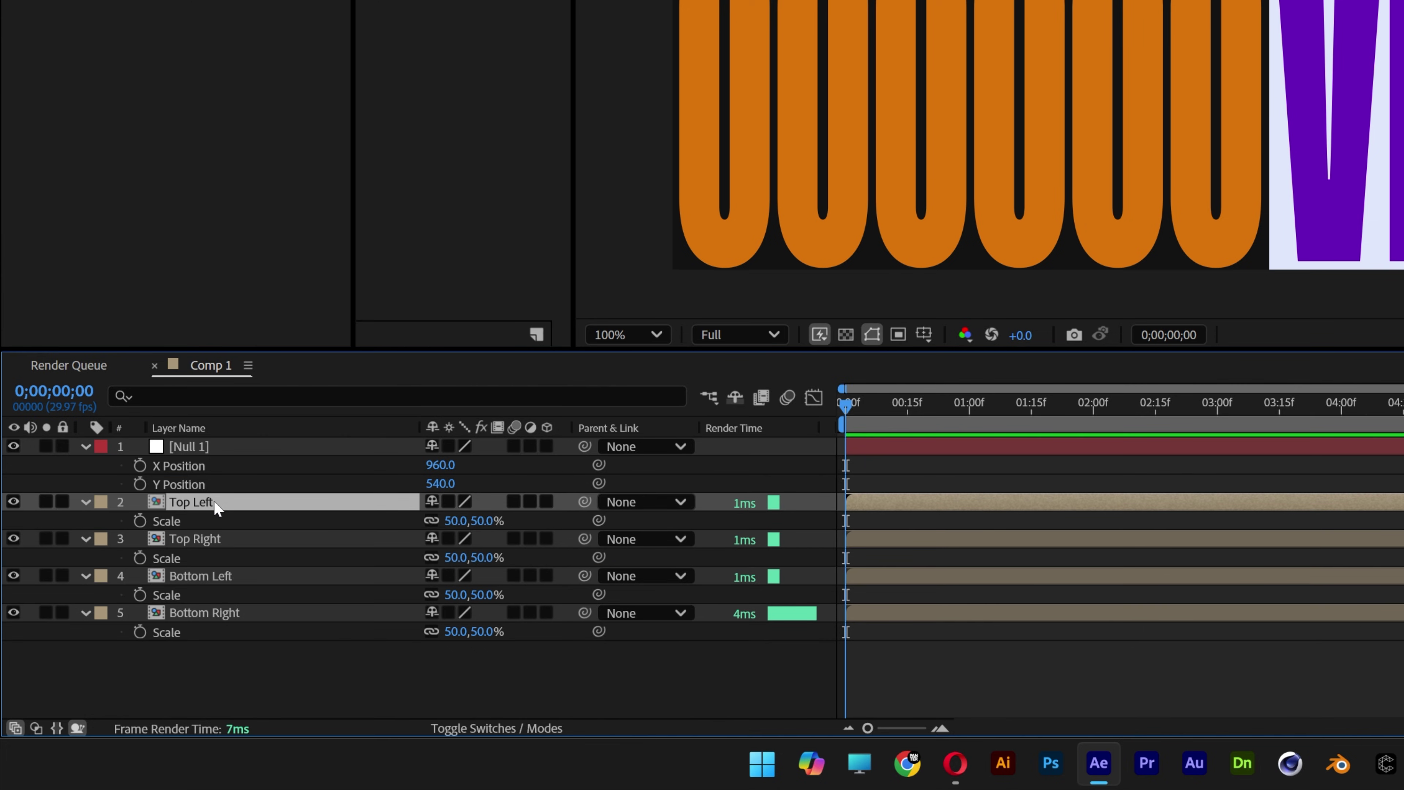
{"action": "left_click", "coordinate": [213, 539]}
{"action": "left_click", "coordinate": [214, 577]}
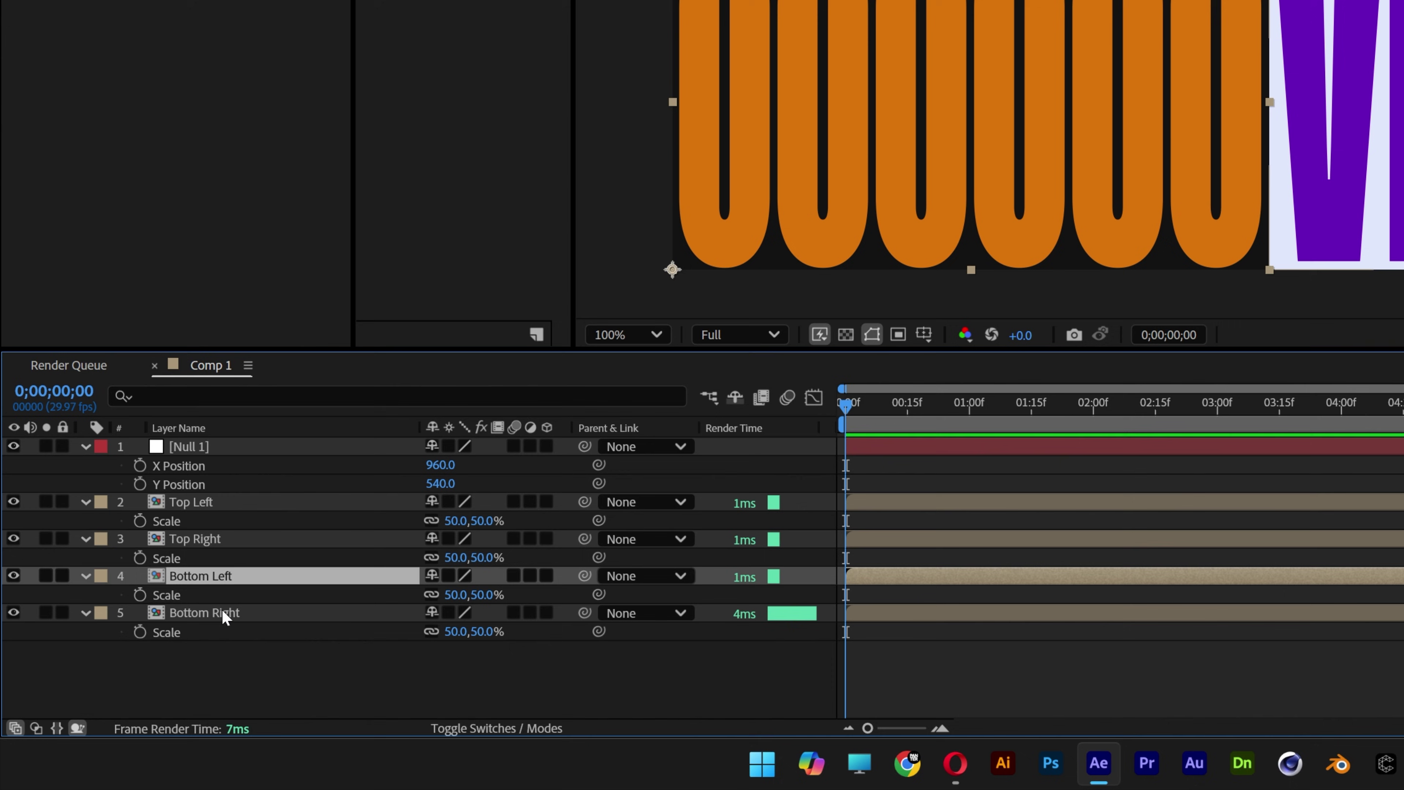
{"action": "left_click", "coordinate": [222, 614]}
Step: Add an expression to the Scale property of the Top Left layer
{"action": "left_click", "coordinate": [205, 500]}
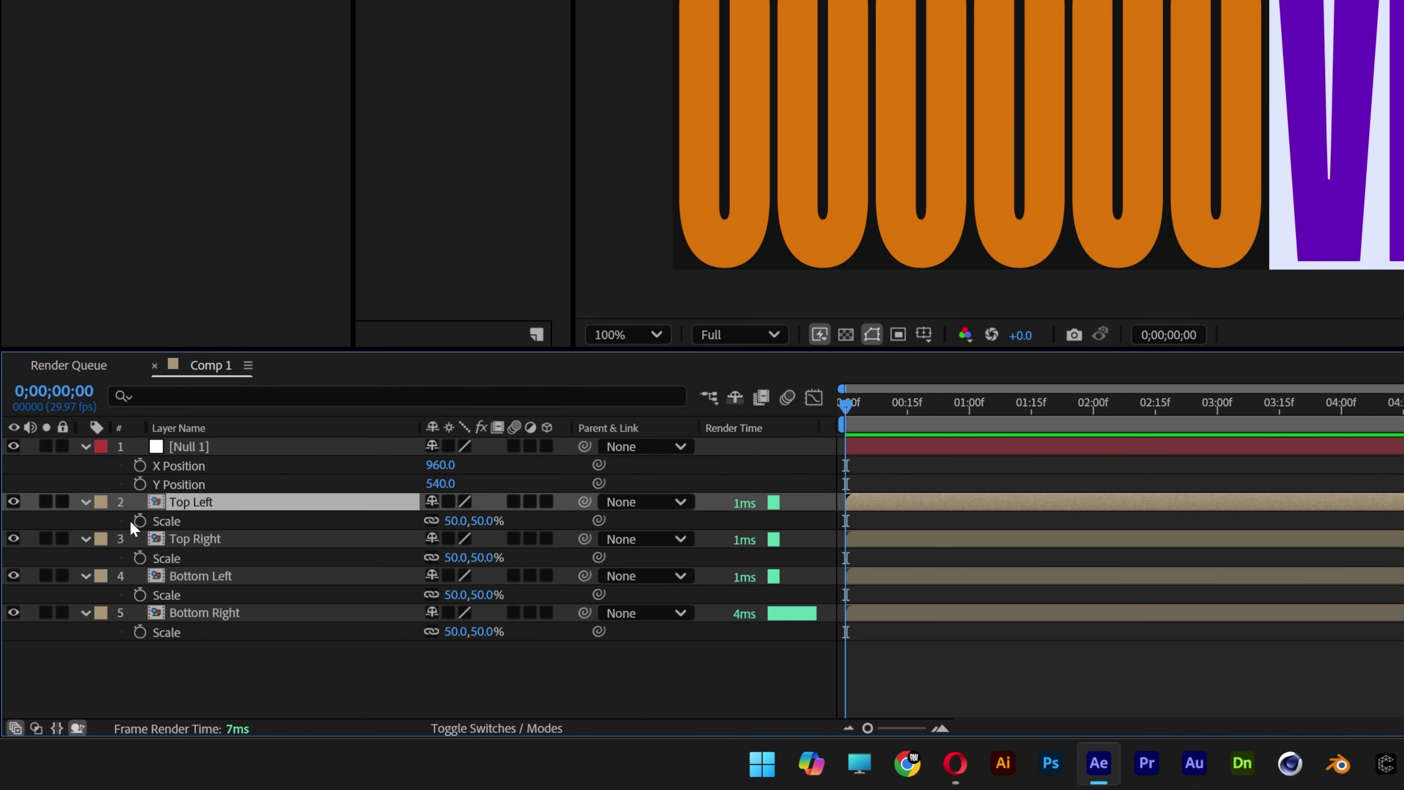
{"action": "left_click", "coordinate": [139, 520], "text": "alt"}
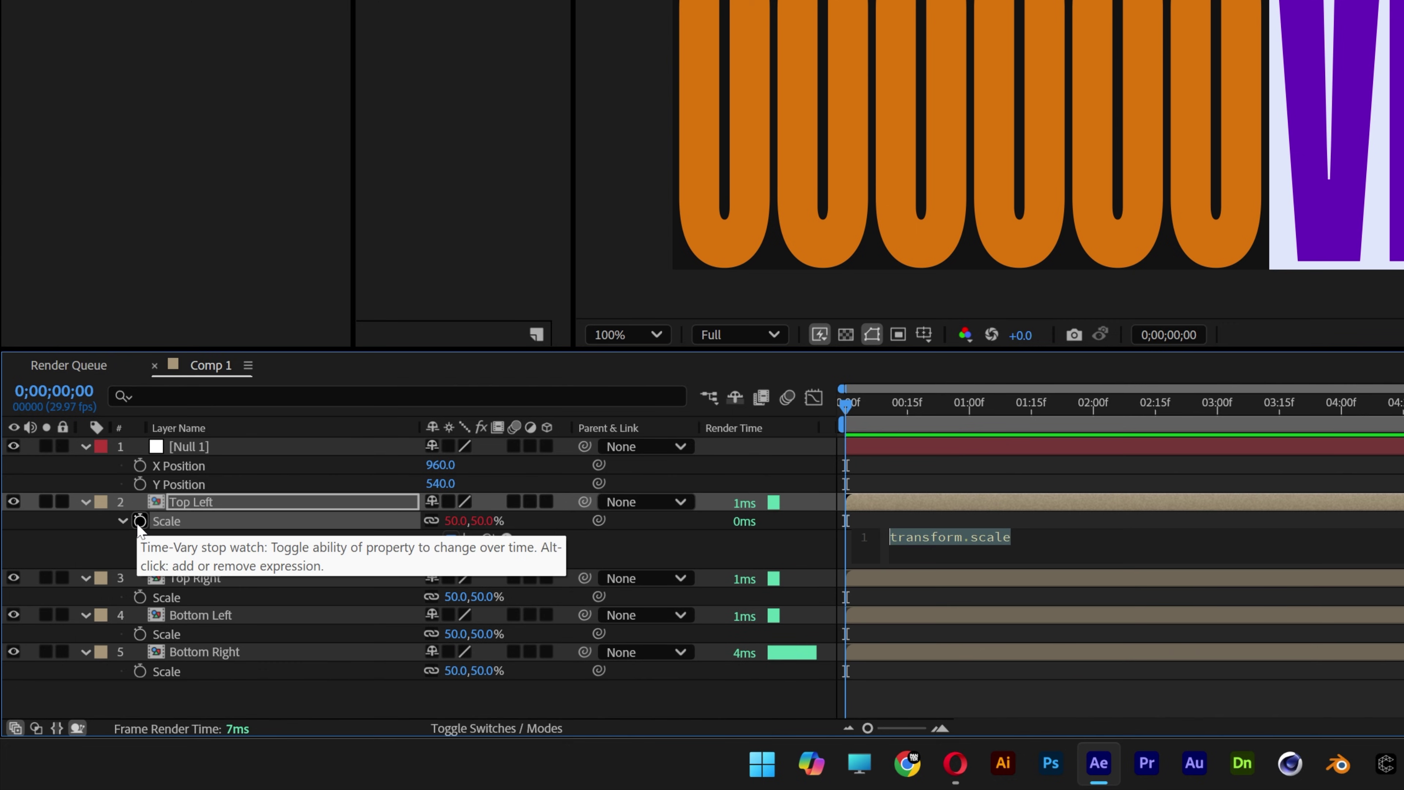
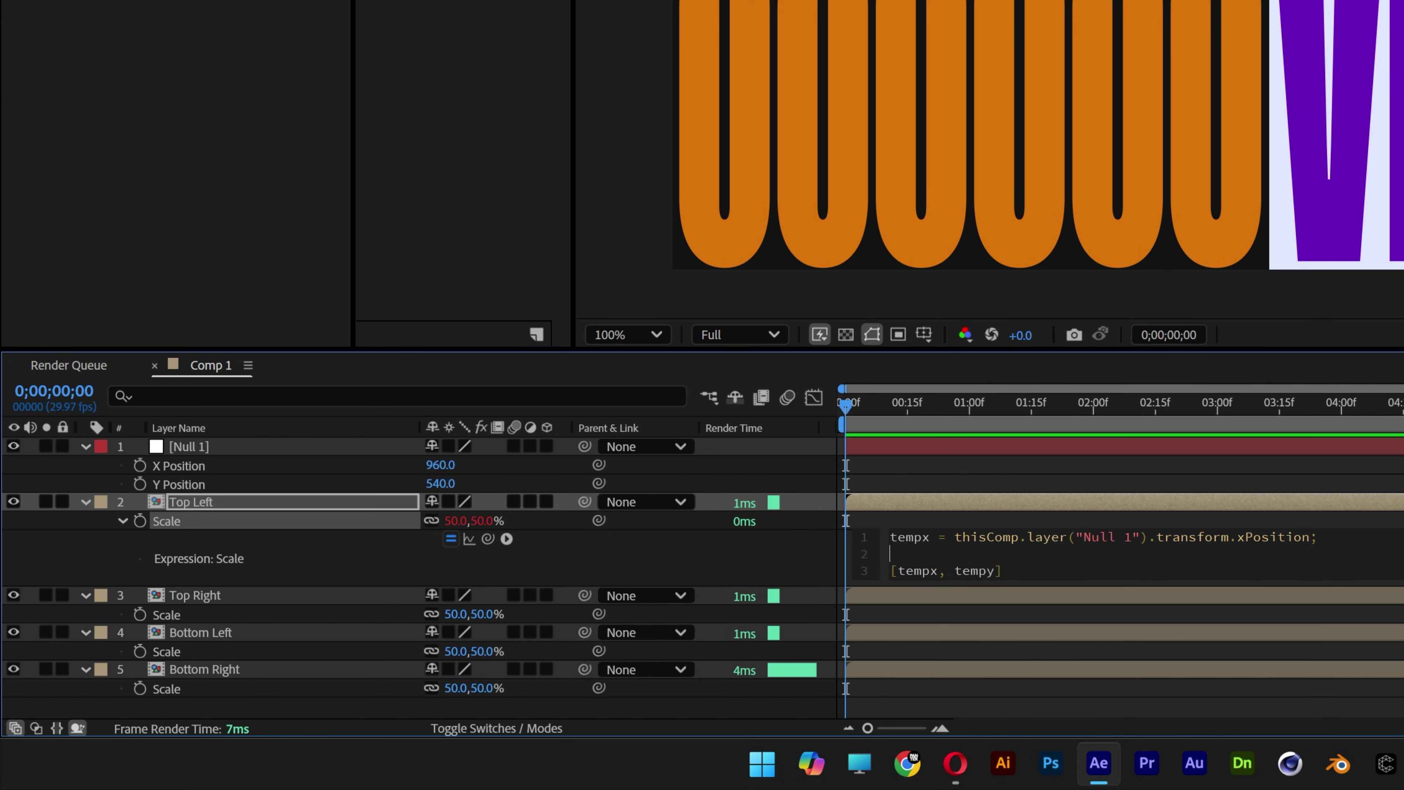
Step: Complete the Top Left scale expression by linking tempy to the null's Y Position and ending the line with a semicolon
{"action": "type", "text": "temp"}
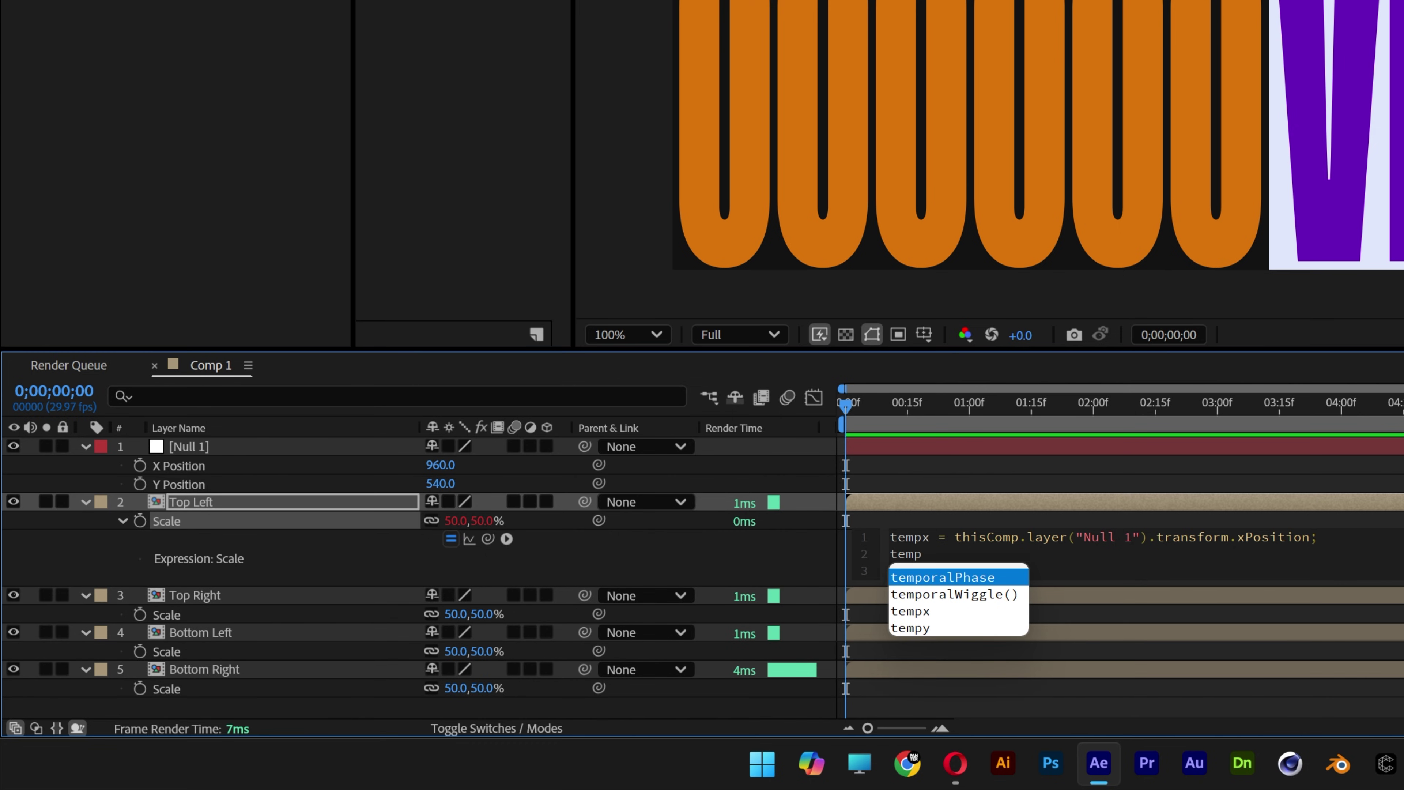
{"action": "type", "text": "y ="}
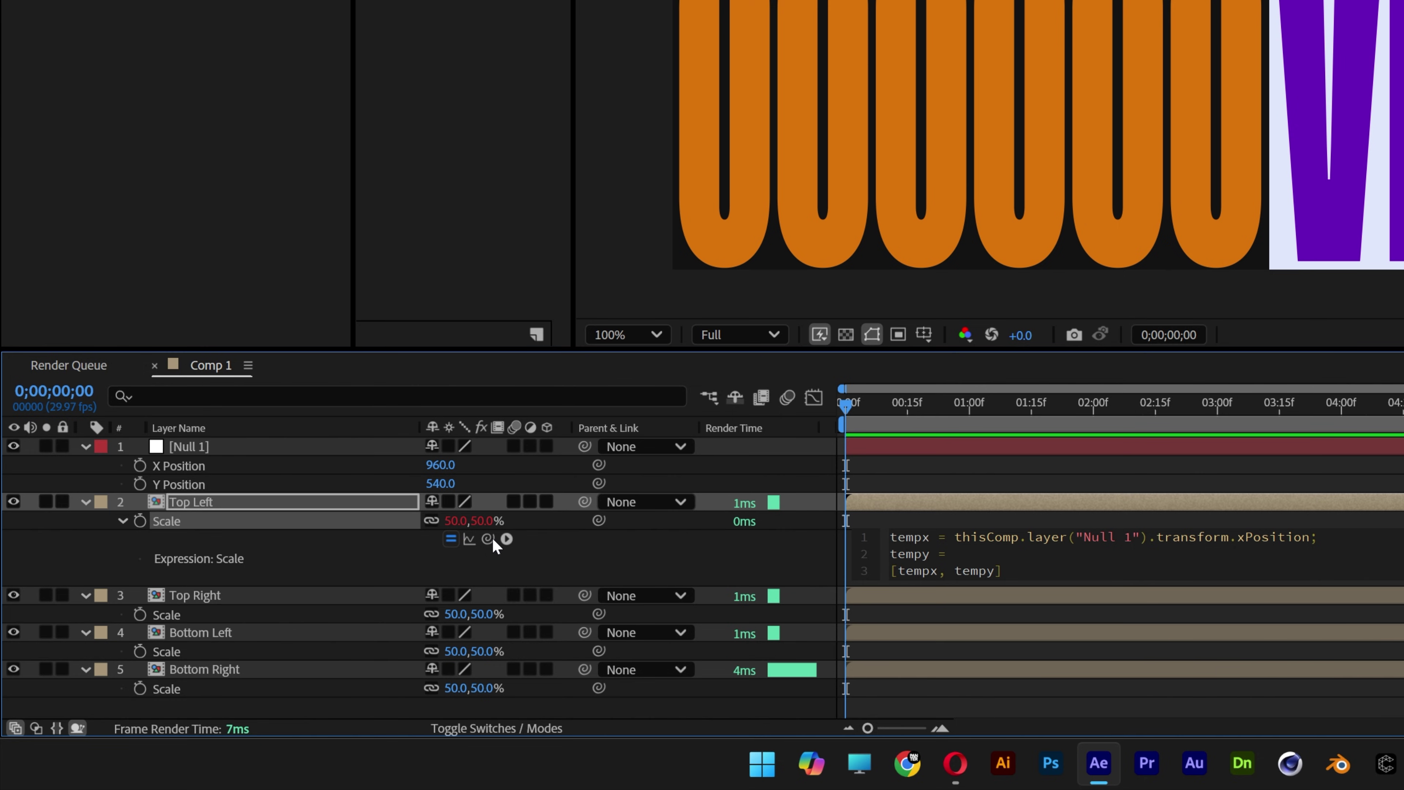
{"action": "left_click_drag", "start_coordinate": [487, 538], "coordinate": [183, 487]}
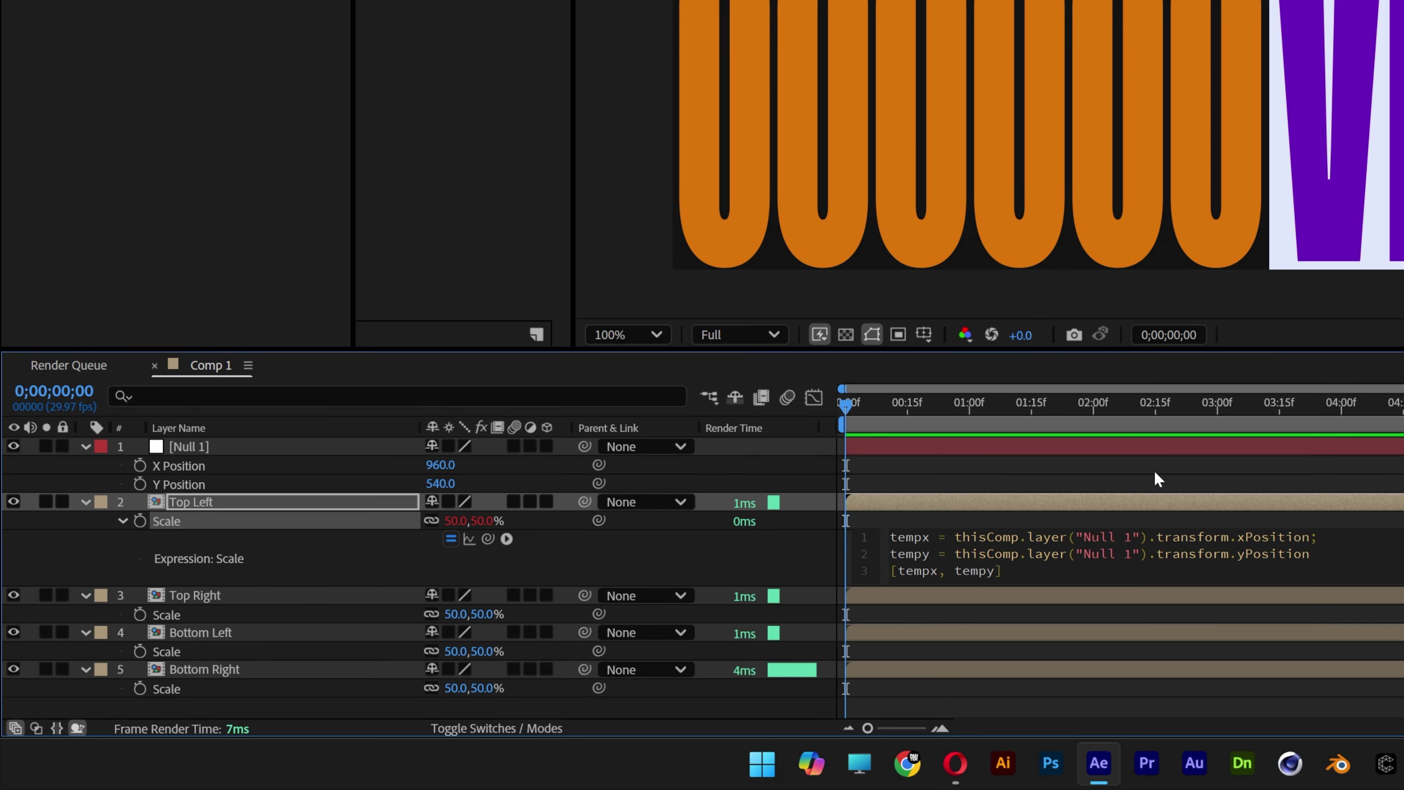
{"action": "left_click", "coordinate": [1158, 479]}
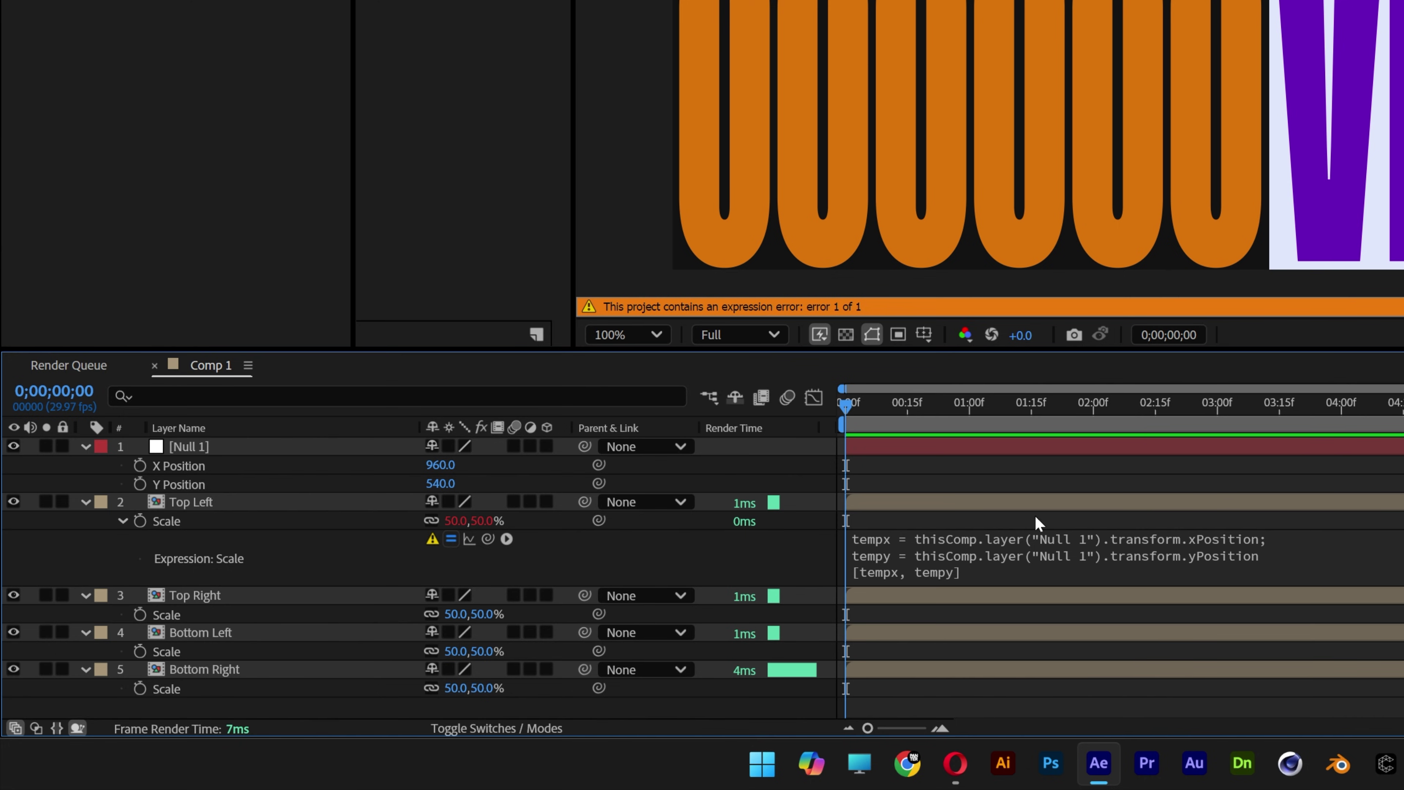
{"action": "left_click", "coordinate": [1213, 558]}
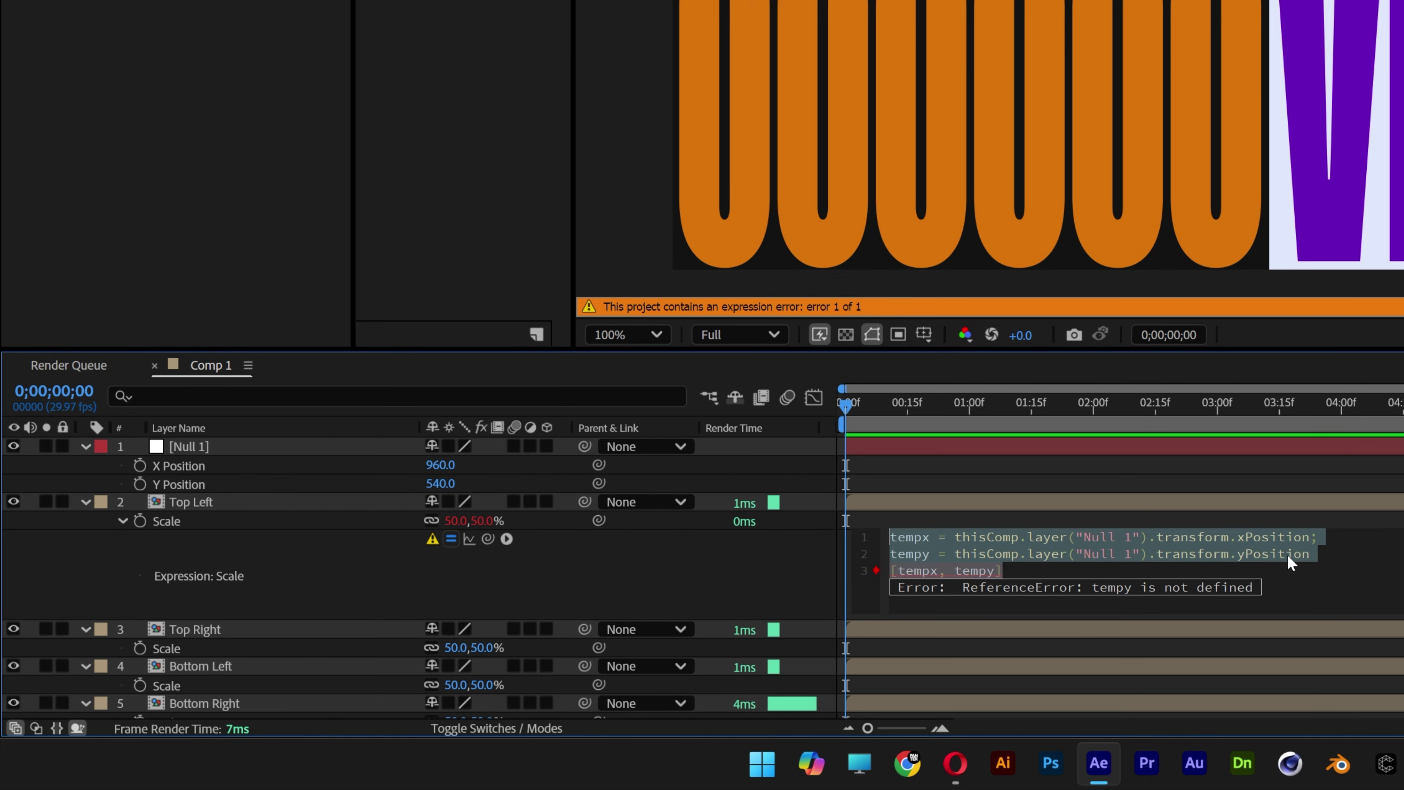
{"action": "left_click", "coordinate": [1319, 556]}
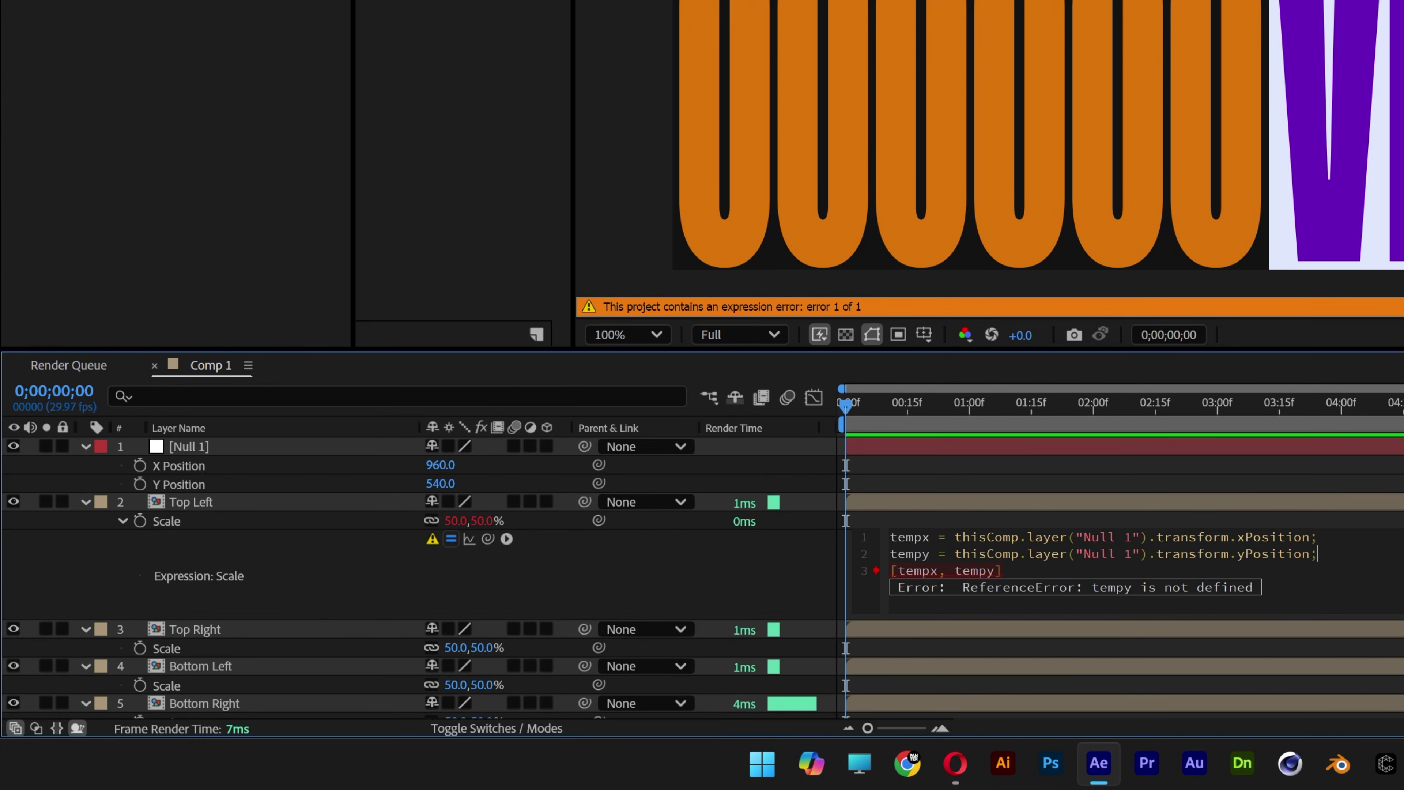
{"action": "left_click", "coordinate": [1330, 477]}
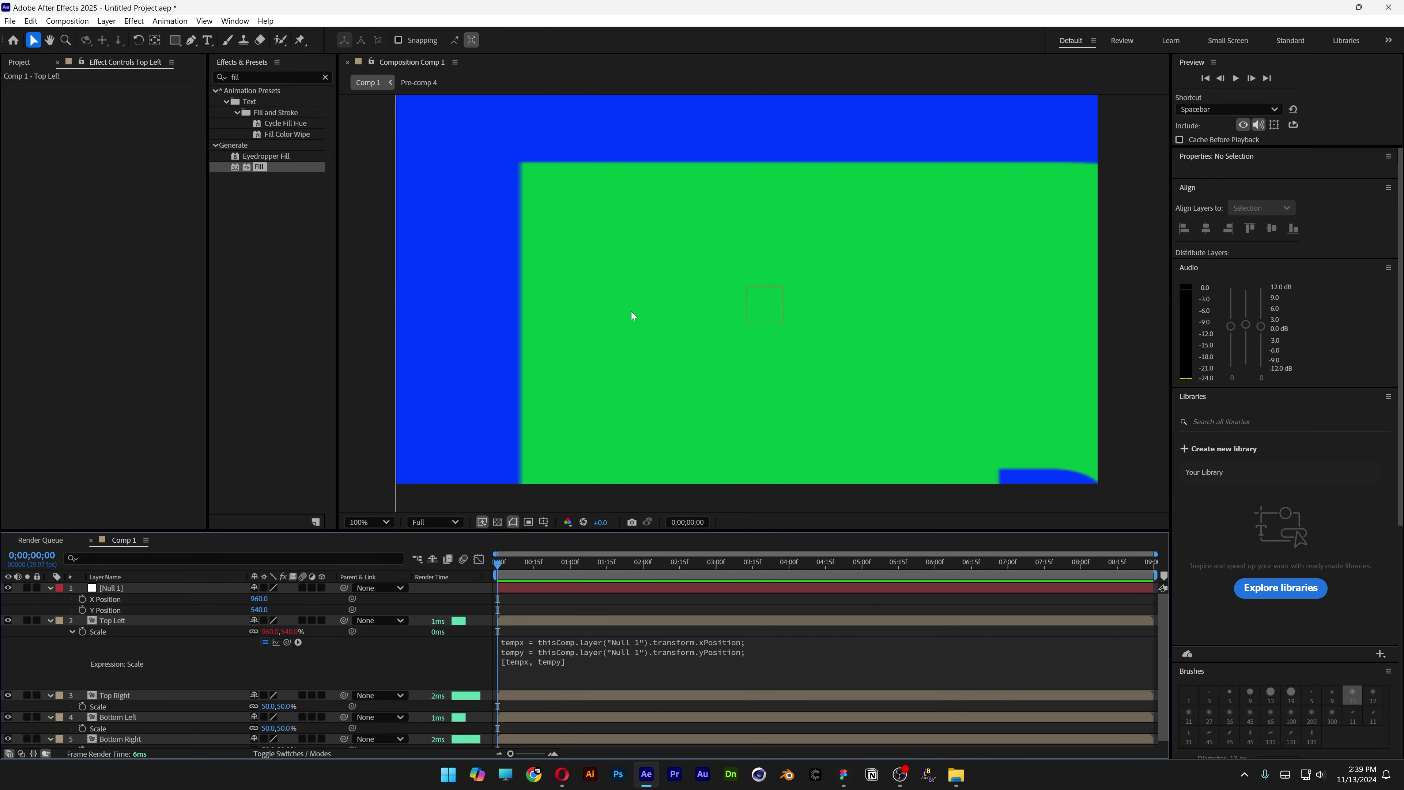
Step: Divide xPosition by 1920 and yPosition by 1080 in the Top Left scale expression
{"action": "scroll", "coordinate": [632, 315], "scroll_direction": "down", "scroll_amount": 8}
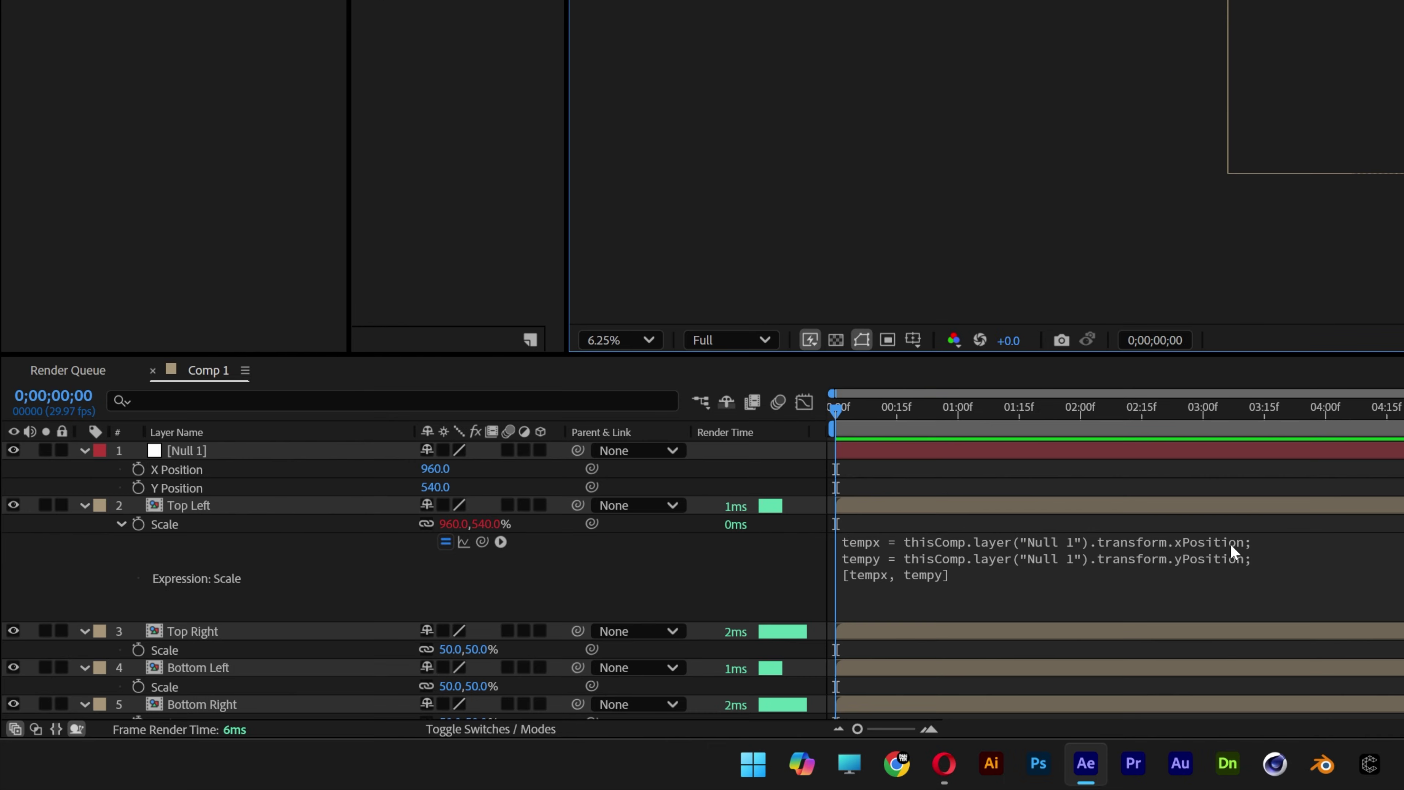
{"action": "left_click", "coordinate": [734, 642]}
{"action": "left_click", "coordinate": [1285, 541]}
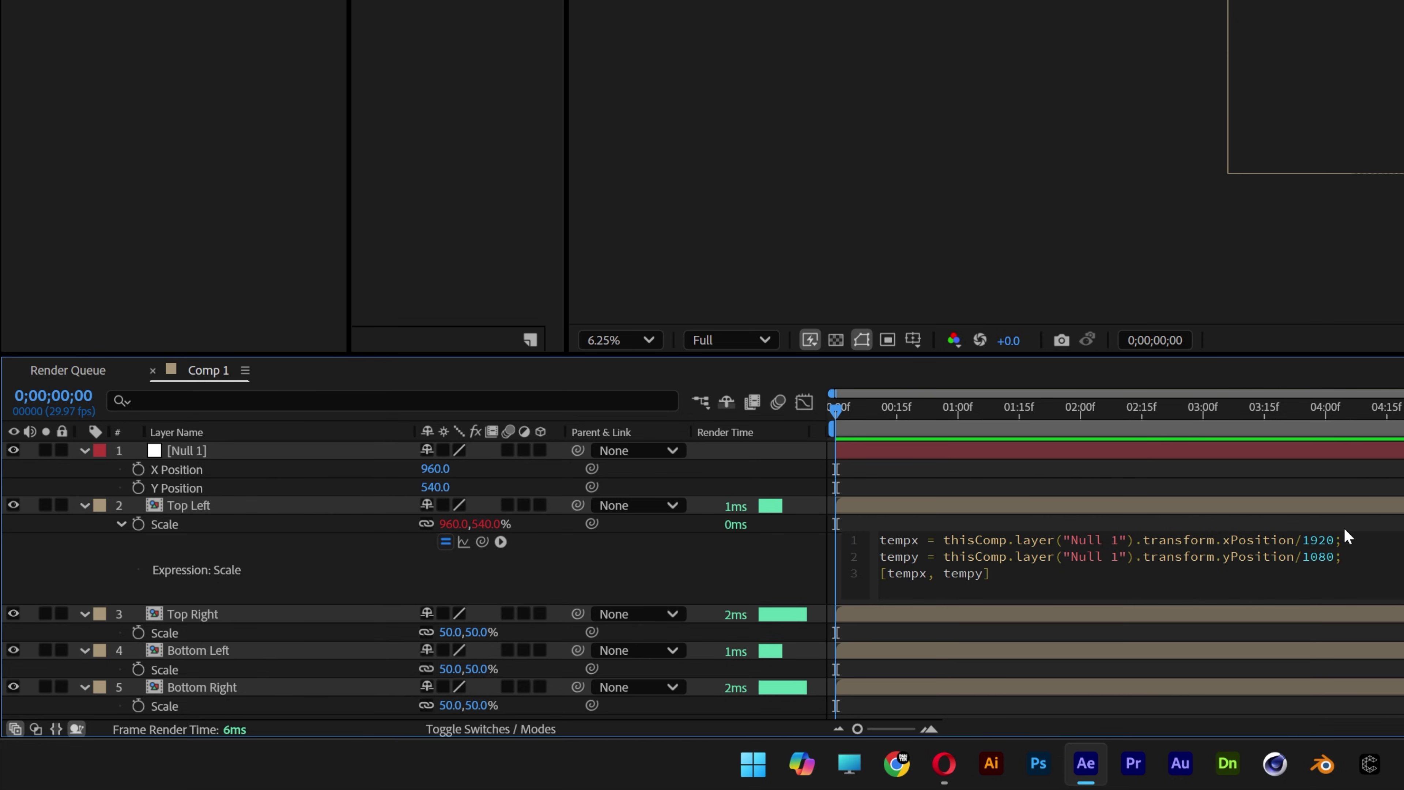
{"action": "left_click", "coordinate": [1349, 482]}
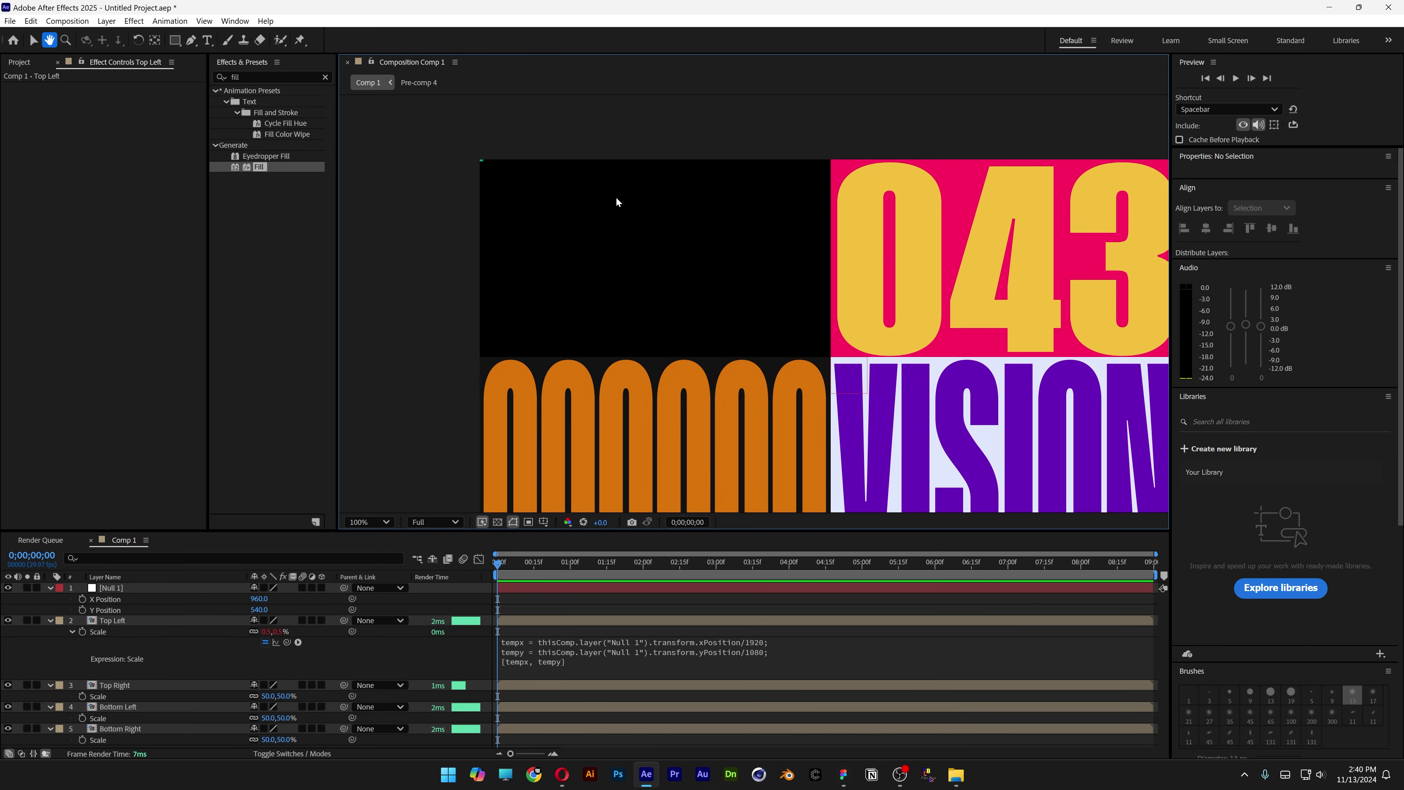
Step: Multiply both the tempx and tempy values in the Top Left scale expression by 100
{"action": "scroll", "coordinate": [468, 236], "scroll_direction": "up", "scroll_amount": 3}
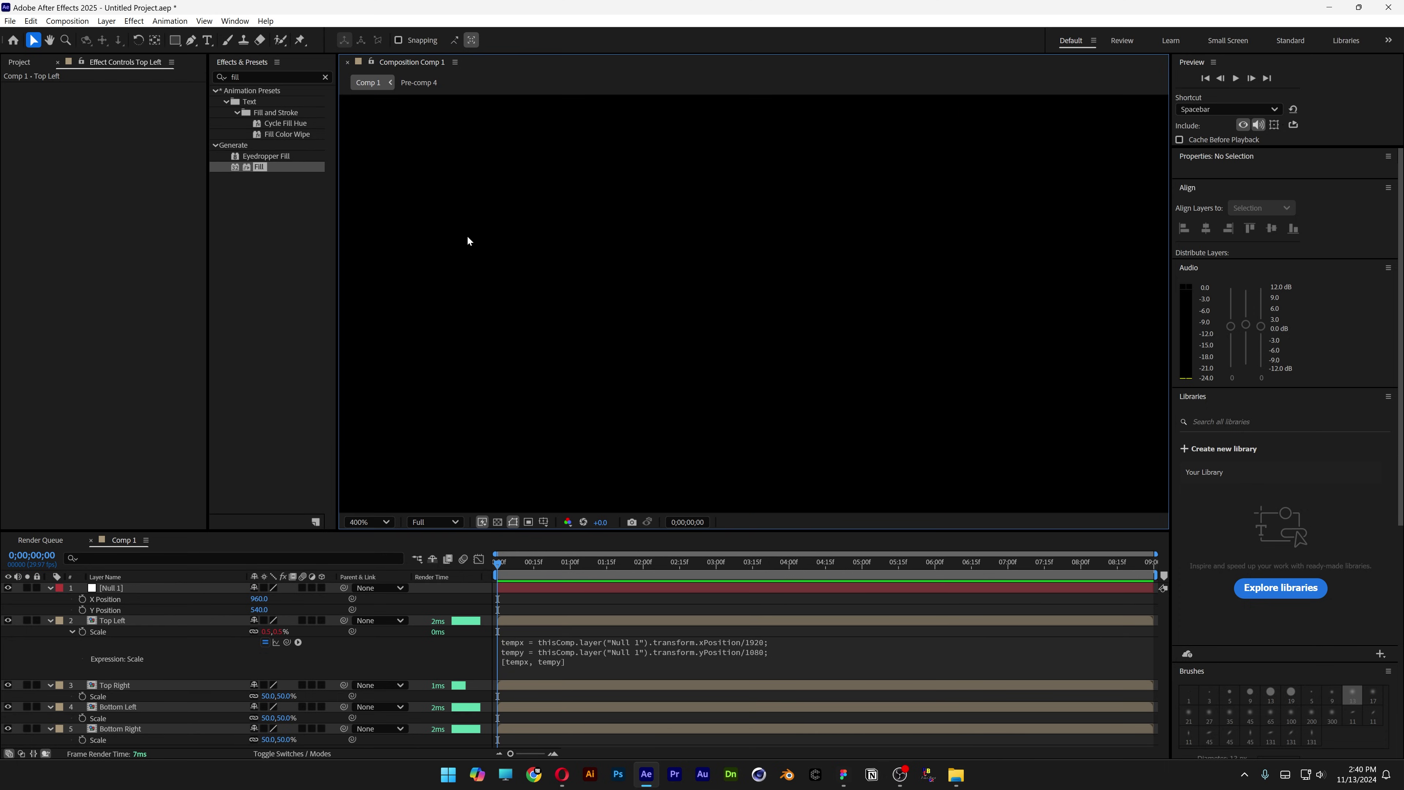
{"action": "scroll", "coordinate": [466, 235], "scroll_direction": "down", "scroll_amount": 1}
{"action": "left_click_drag", "start_coordinate": [465, 235], "coordinate": [955, 485]}
{"action": "scroll", "coordinate": [669, 302], "scroll_direction": "up", "scroll_amount": 1}
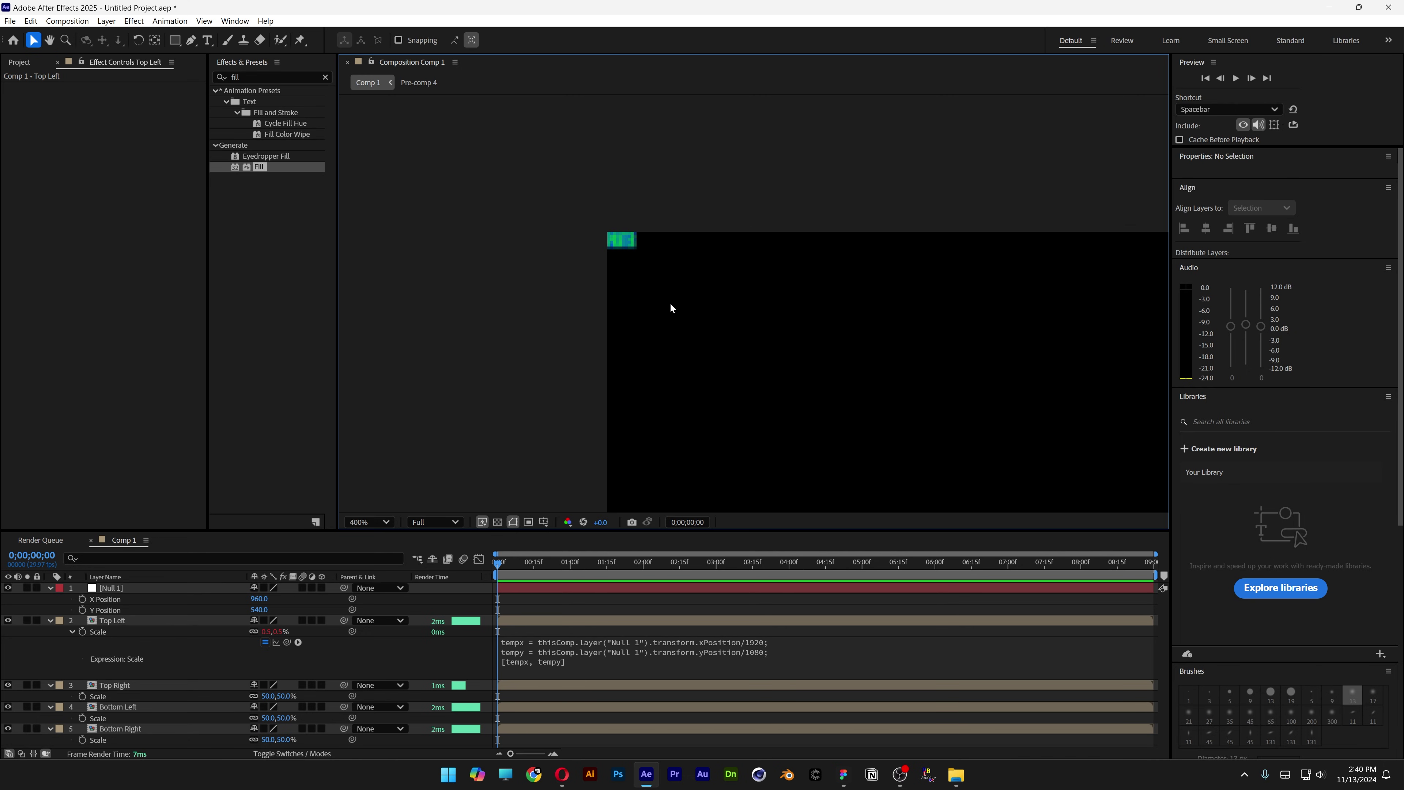
{"action": "scroll", "coordinate": [671, 304], "scroll_direction": "down", "scroll_amount": 2}
{"action": "left_click_drag", "start_coordinate": [919, 382], "coordinate": [686, 198]}
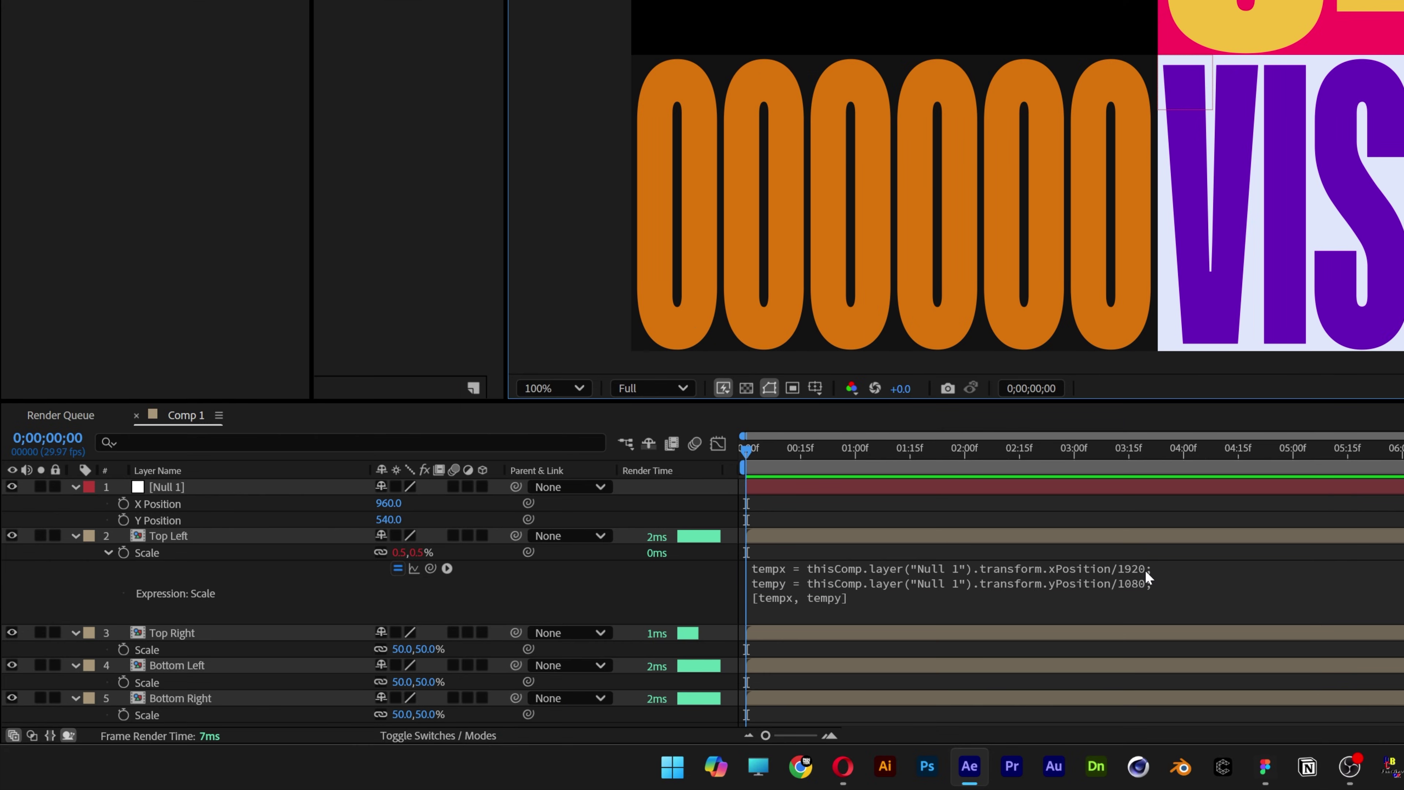
{"action": "left_click", "coordinate": [1144, 569]}
{"action": "type", "text": "*"}
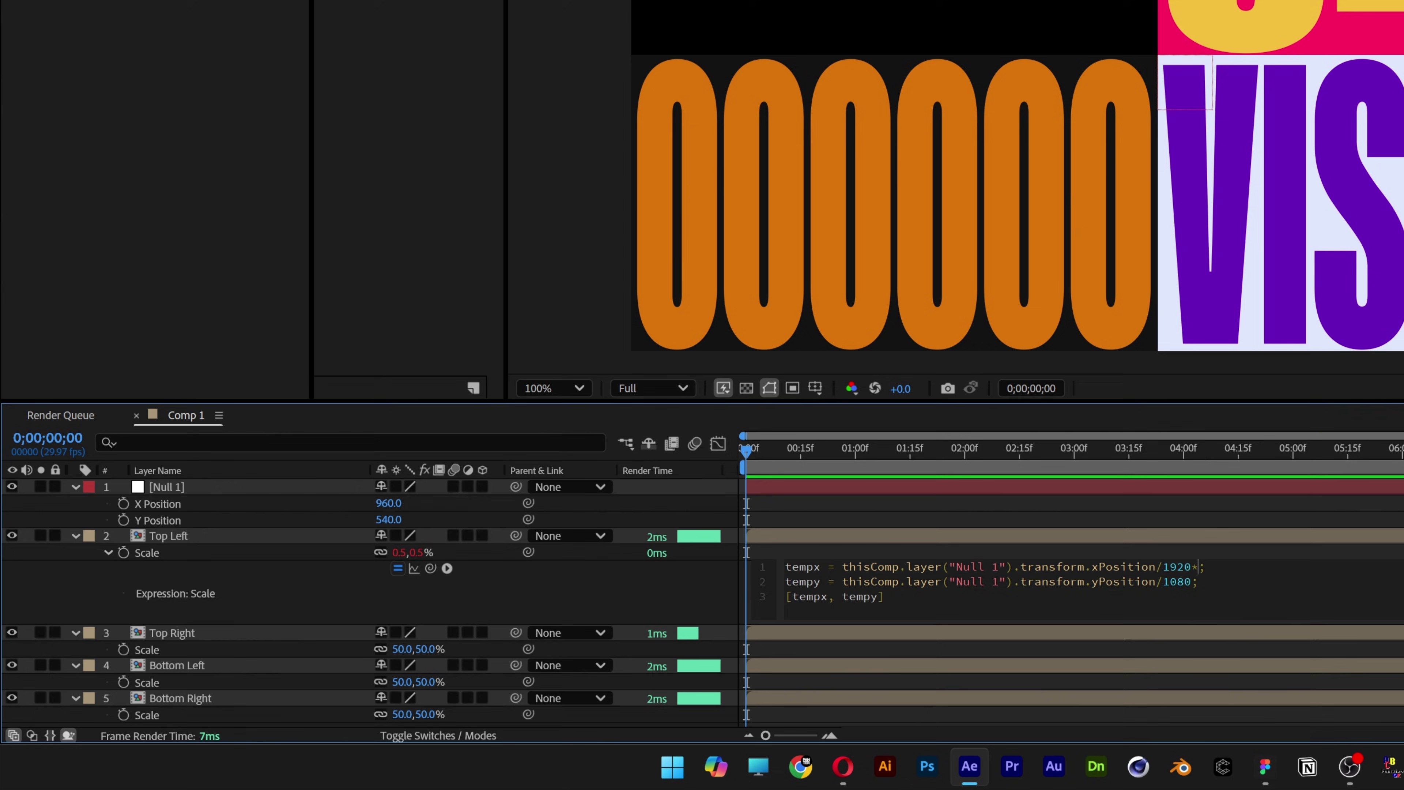
{"action": "type", "text": "100"}
{"action": "key", "text": "Left"}
{"action": "type", "text": "*100"}
{"action": "left_click", "coordinate": [1298, 506]}
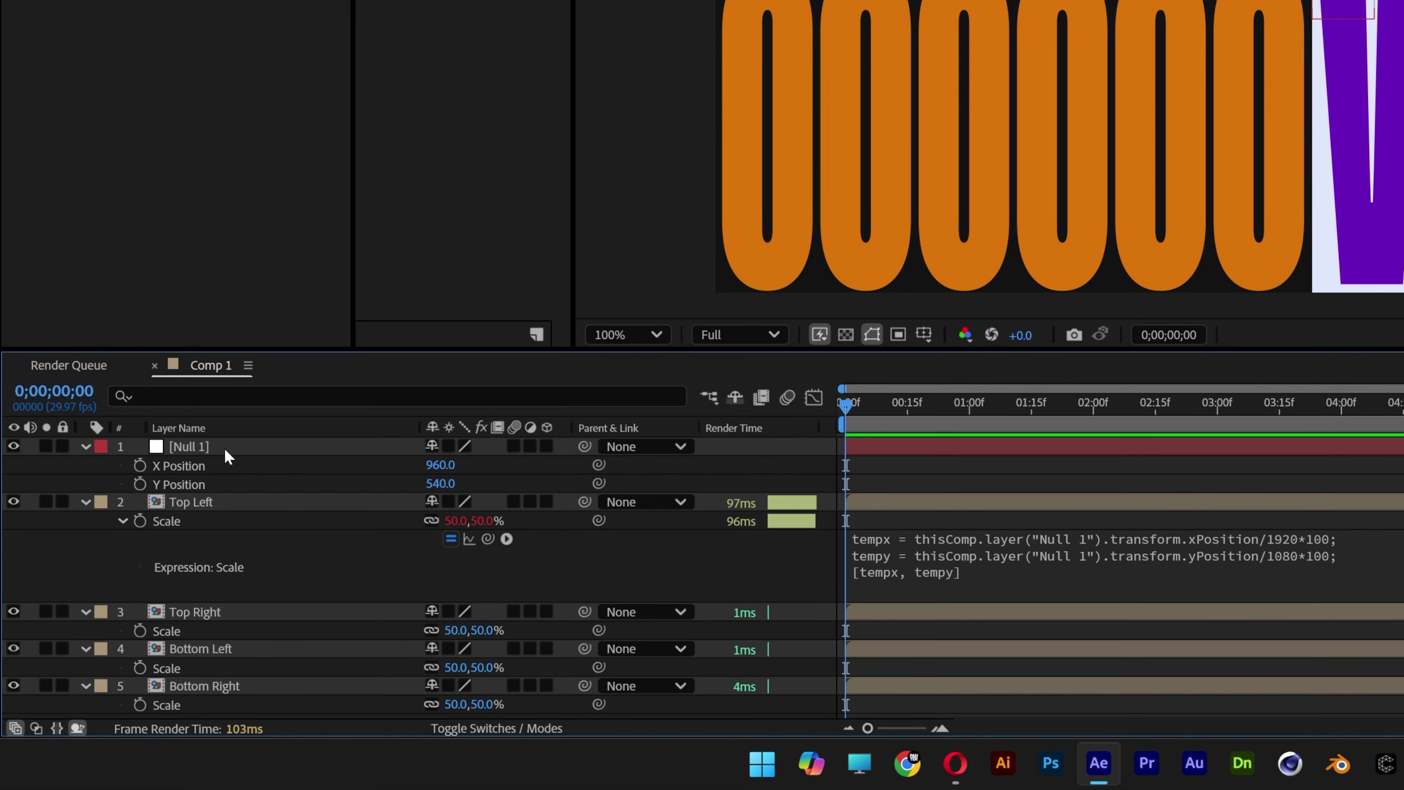
Step: Move the null around the canvas to test how the Top Left panel stretches, and undo the moves
{"action": "left_click", "coordinate": [134, 591]}
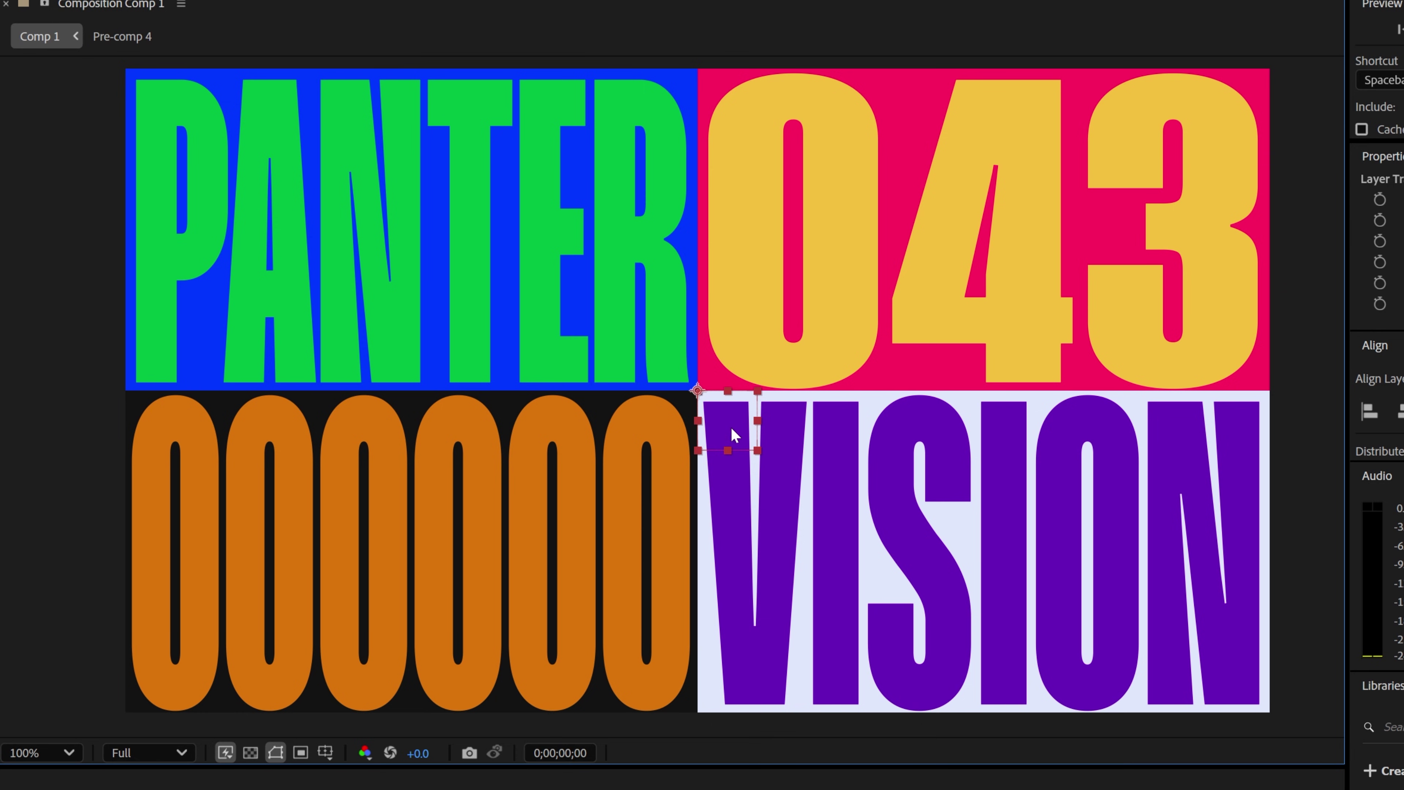
{"action": "left_click_drag", "start_coordinate": [733, 425], "coordinate": [547, 648]}
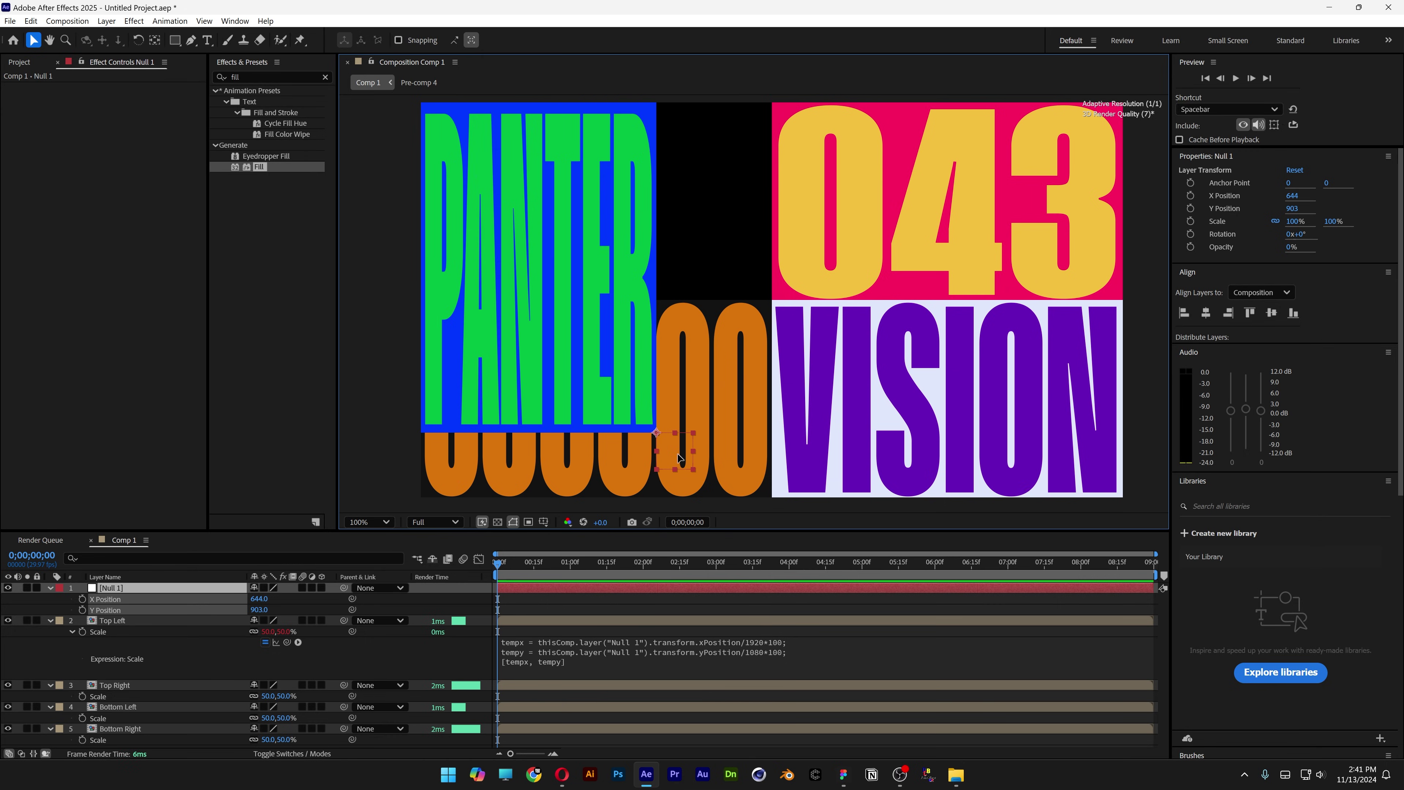
{"action": "left_click_drag", "start_coordinate": [680, 458], "coordinate": [720, 378]}
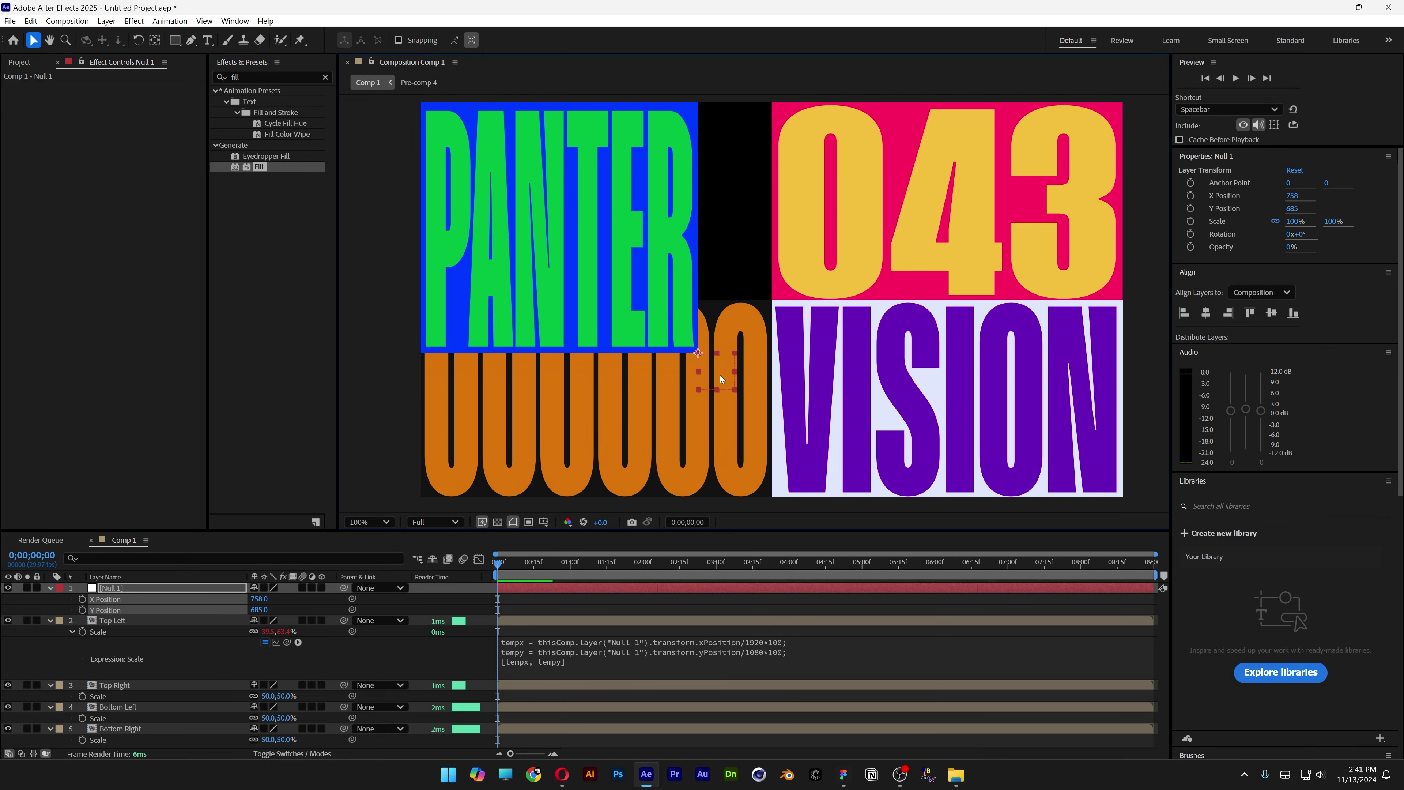
{"action": "key", "text": "ctrl+Home"}
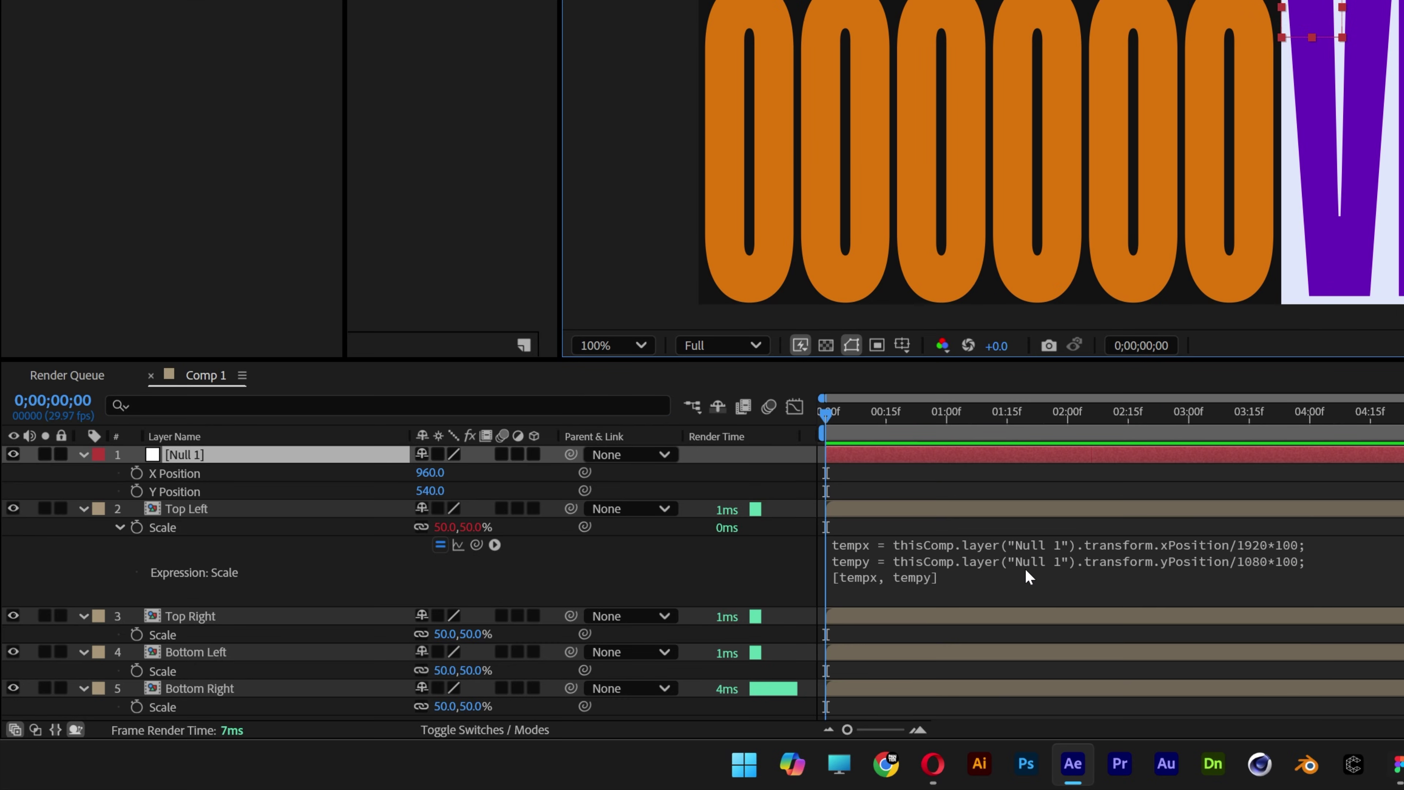
Step: Copy the whole Top Left scale expression into a new expression on the Top Right layer's Scale property
{"action": "left_click", "coordinate": [616, 654]}
{"action": "key", "text": "ctrl+c"}
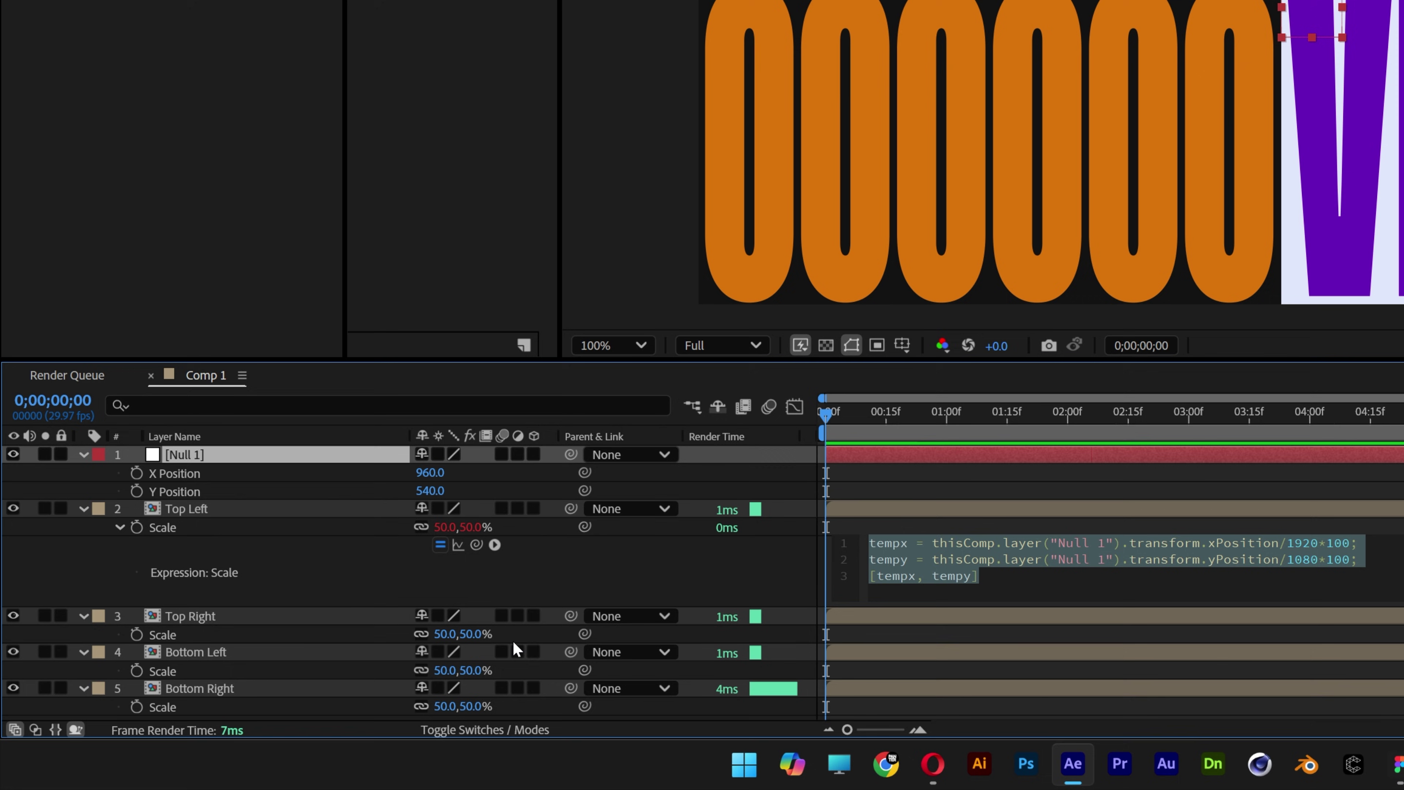
{"action": "left_click", "coordinate": [220, 614]}
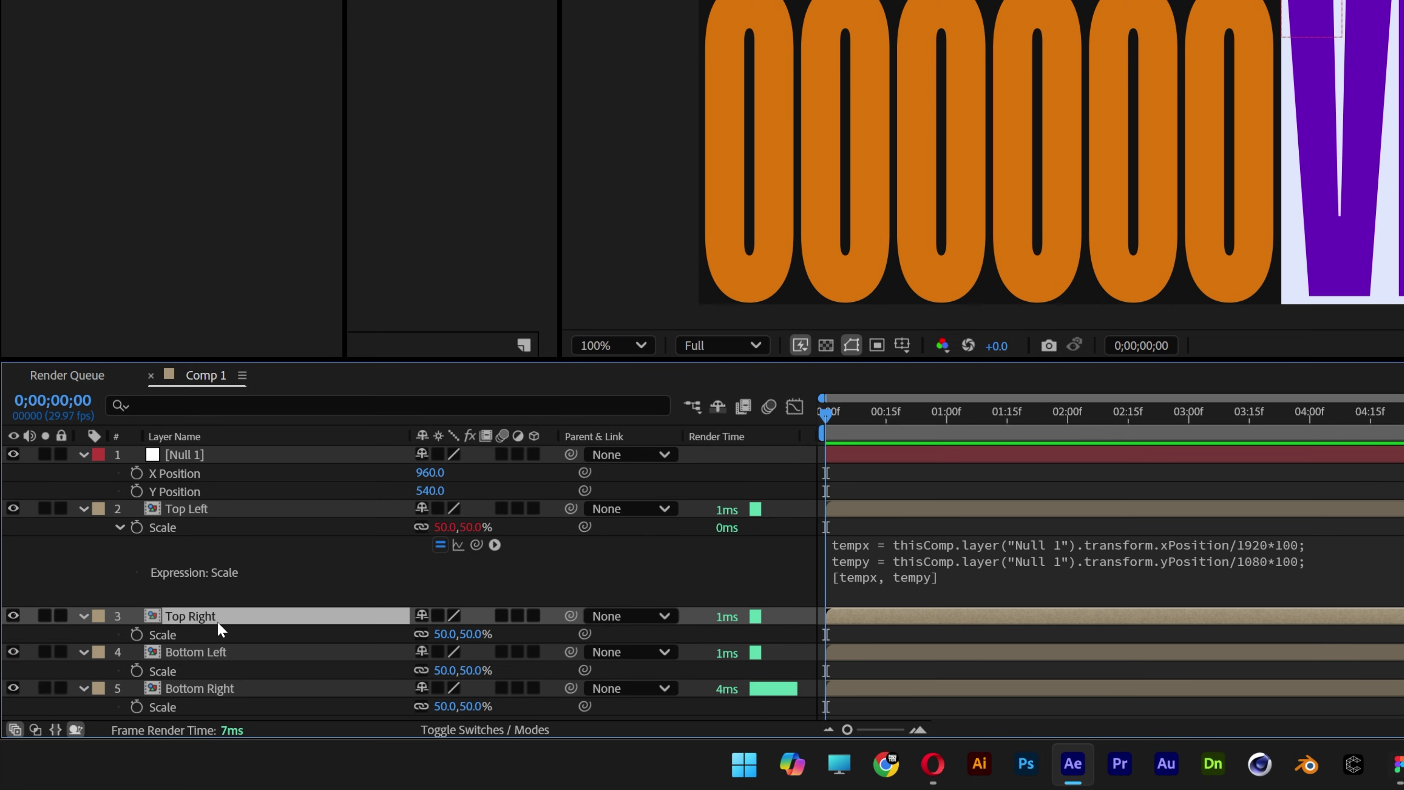
{"action": "left_click", "coordinate": [137, 636], "text": "alt"}
{"action": "key", "text": "ctrl+v"}
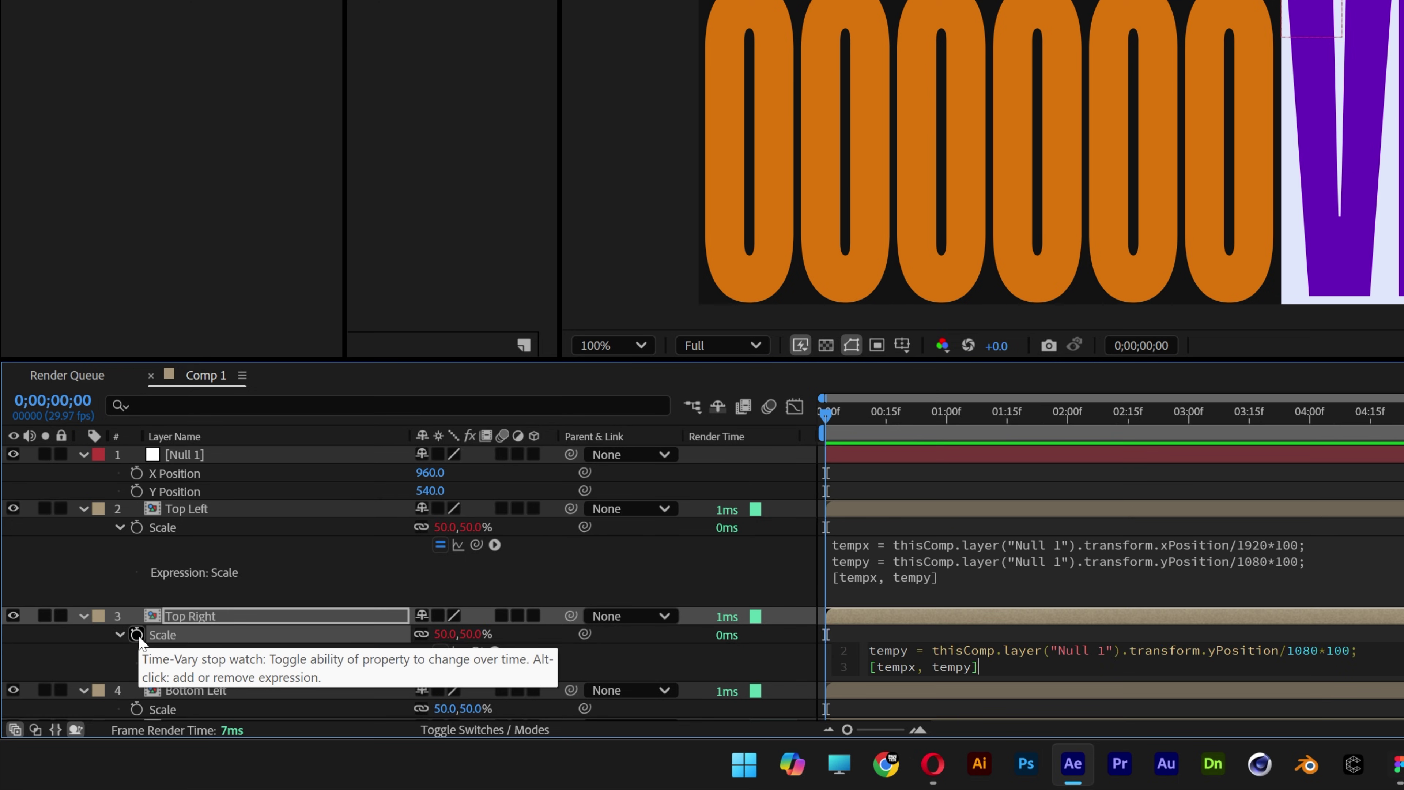
{"action": "left_click", "coordinate": [1389, 571]}
Step: Move the null to test how the Top Left and Top Right panels scale together, and undo the moves
{"action": "left_click", "coordinate": [185, 457]}
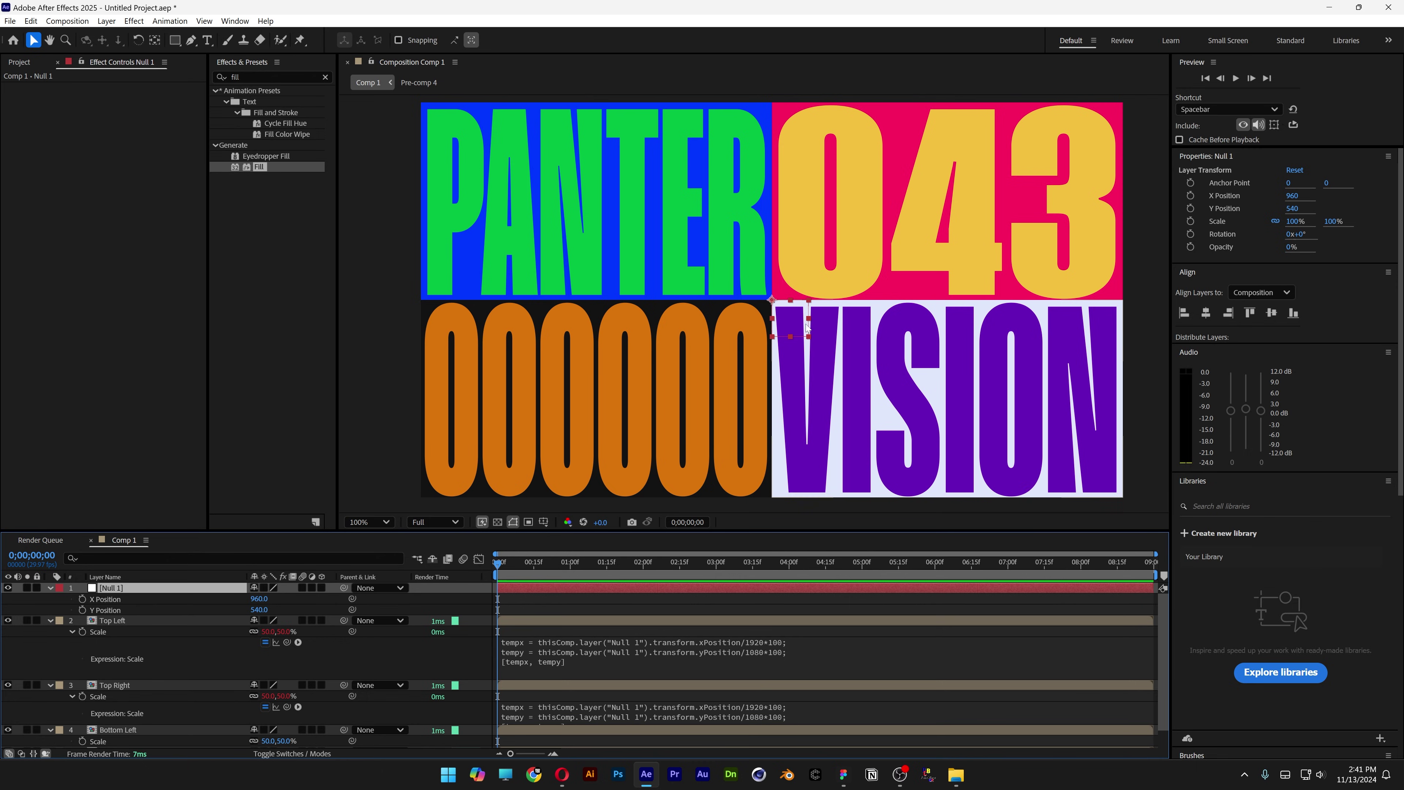
{"action": "left_click_drag", "start_coordinate": [807, 327], "coordinate": [801, 292]}
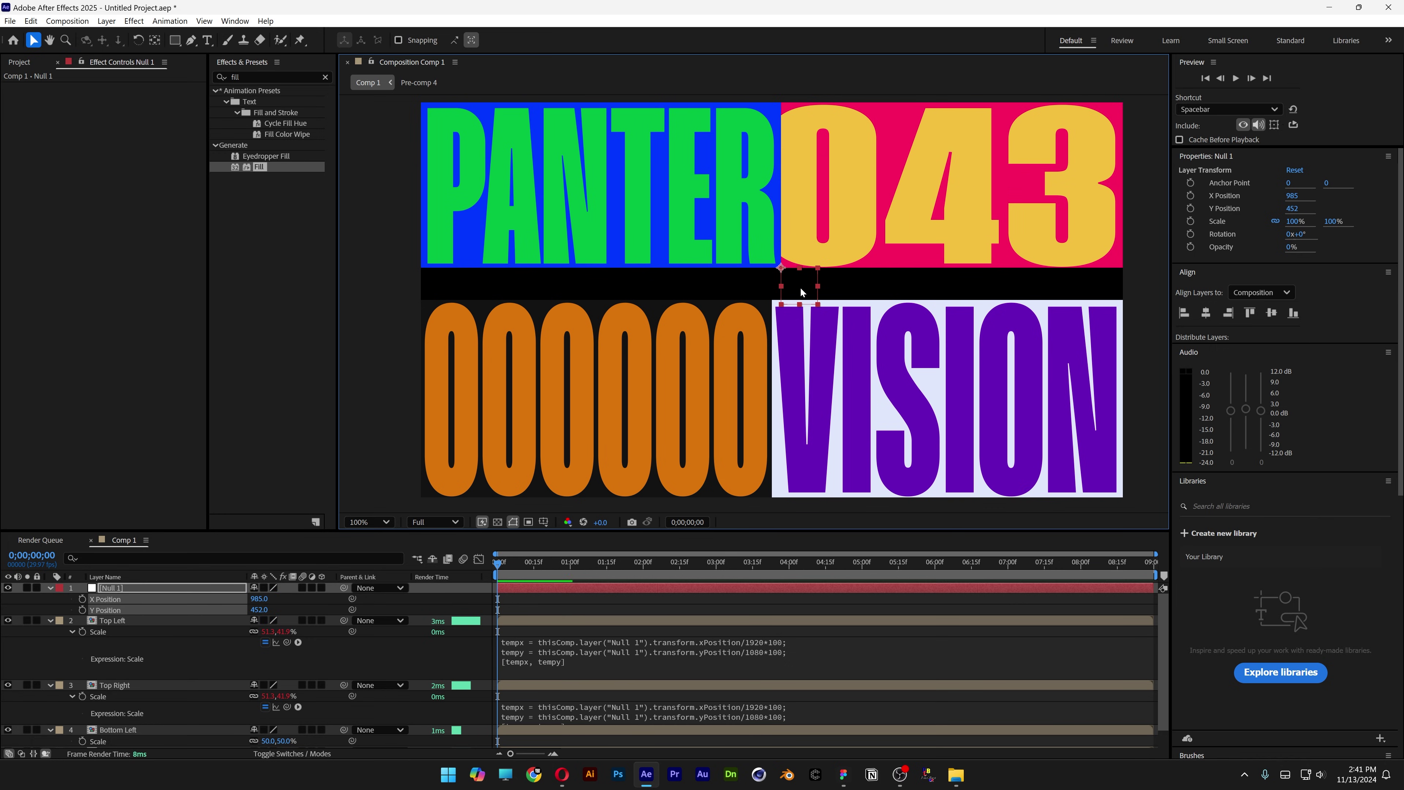
{"action": "key", "text": "ctrl+z"}
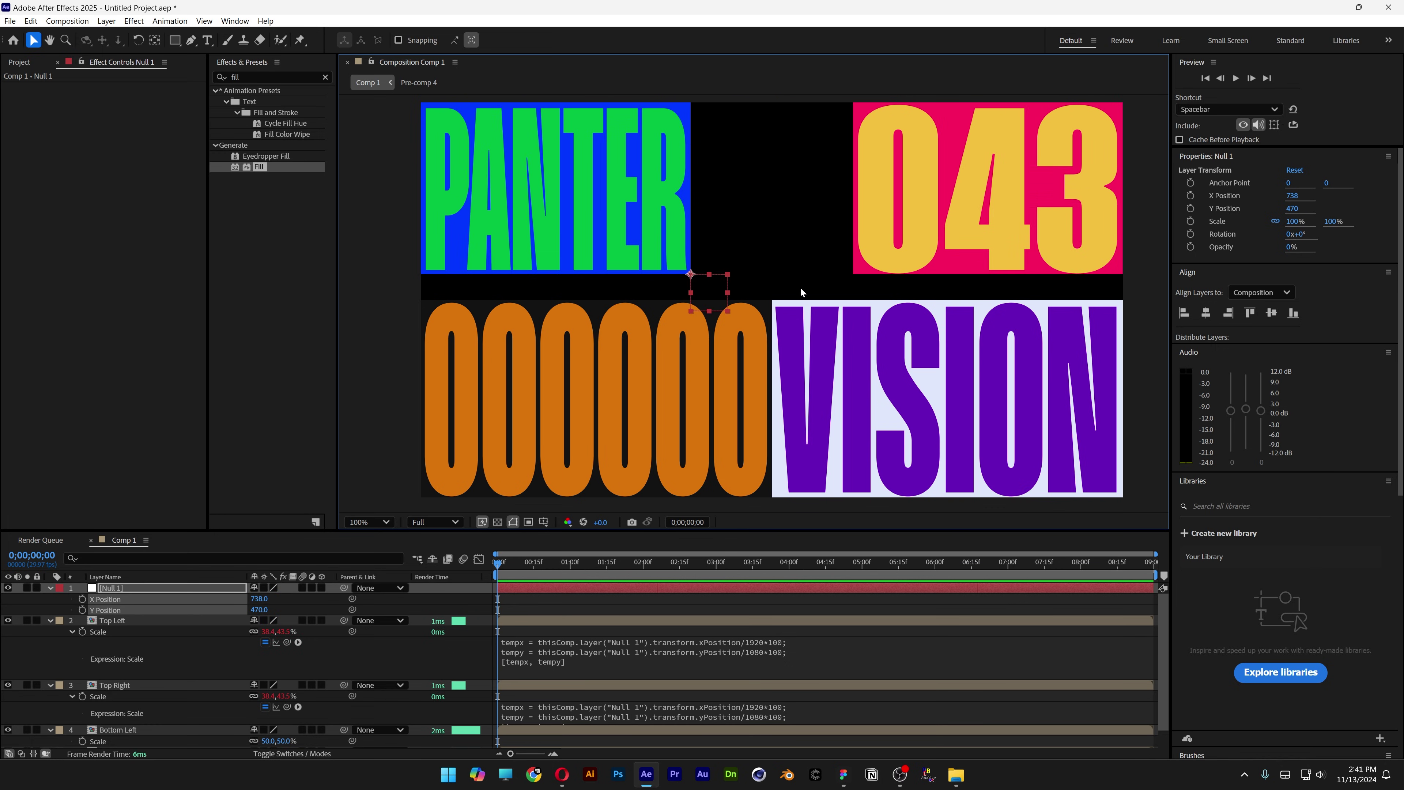
{"action": "key", "text": "ctrl+z"}
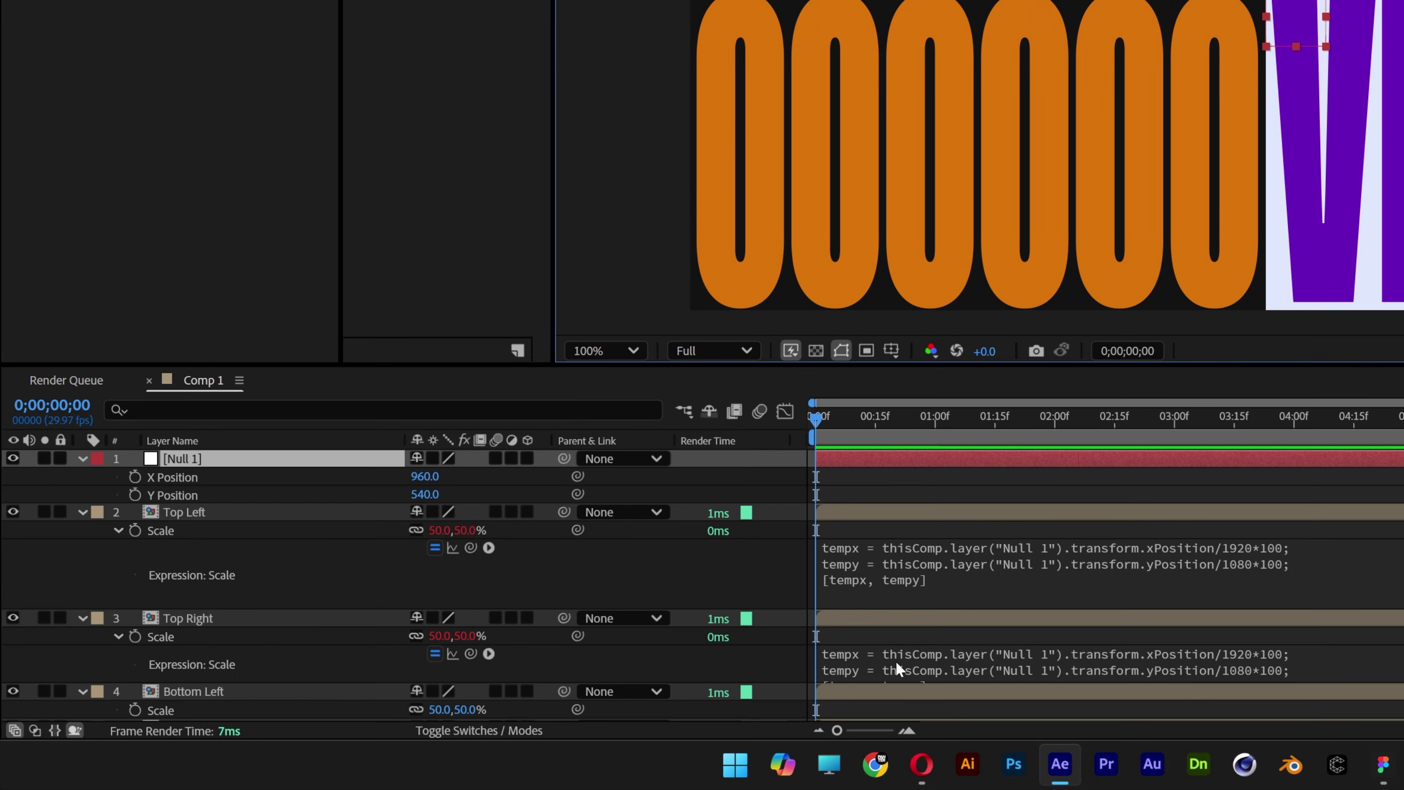
Step: Insert "100 - " before the tempx value in the Top Right scale expression, and test it with a null move that is undone
{"action": "left_click", "coordinate": [895, 661]}
{"action": "key", "text": "ctrl+c"}
{"action": "left_click", "coordinate": [921, 653]}
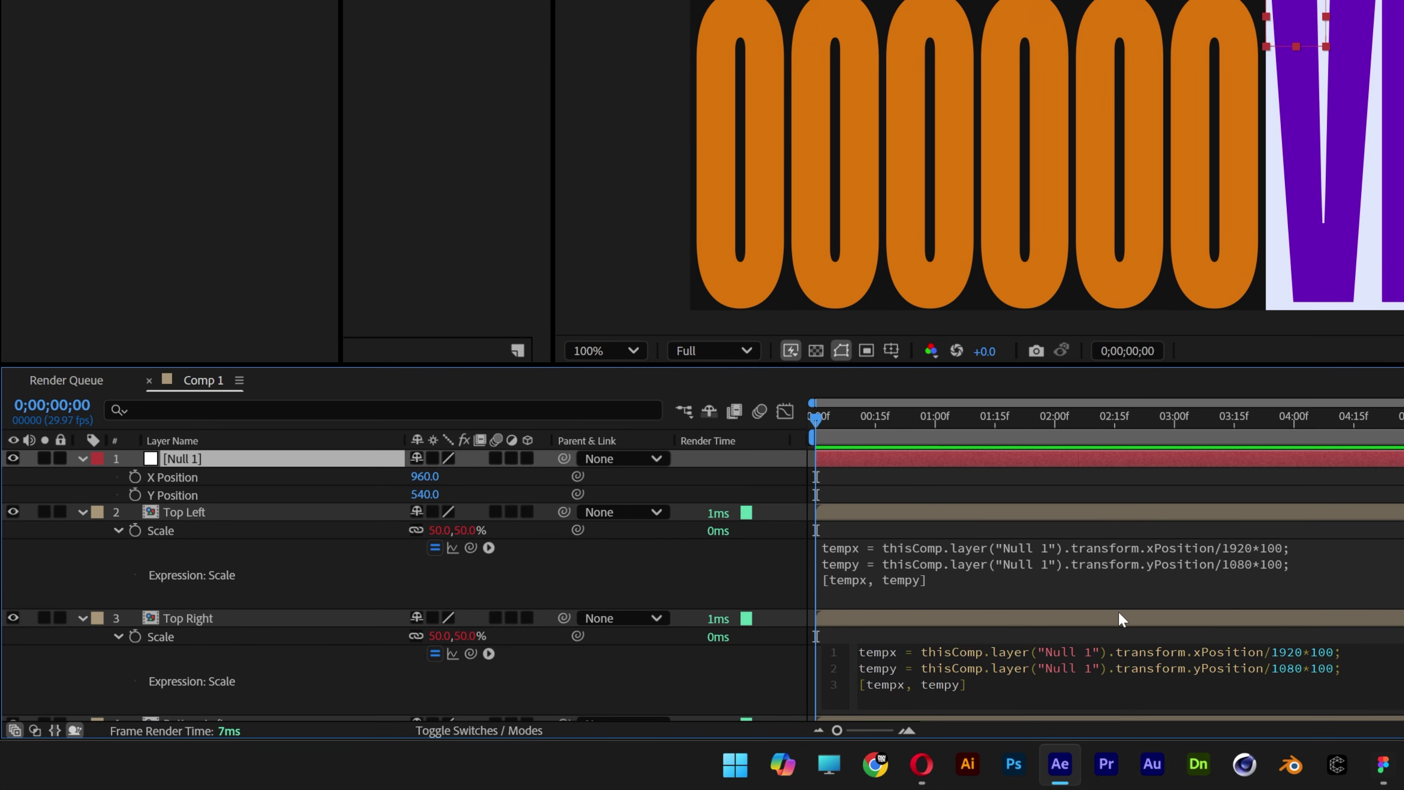
{"action": "type", "text": "100 -"}
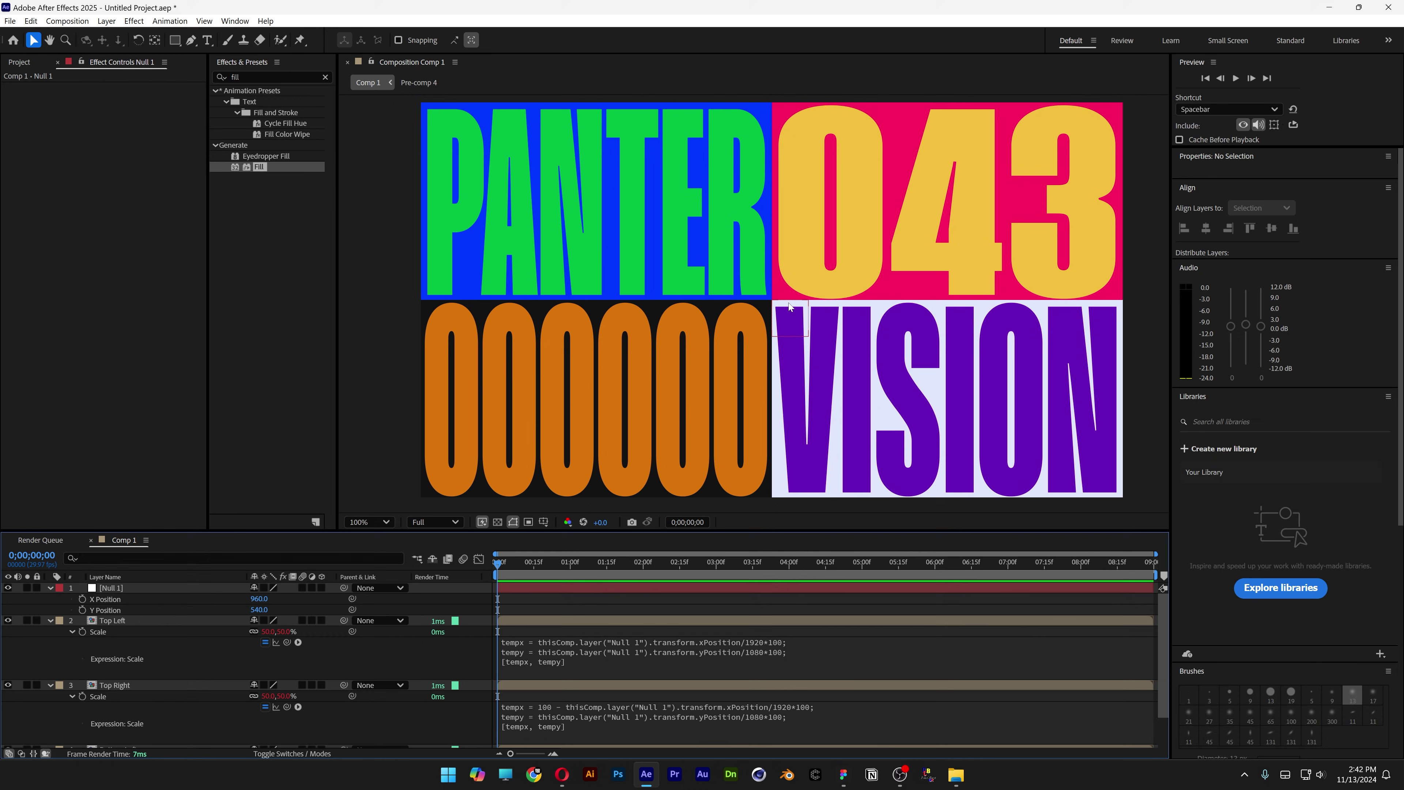
{"action": "left_click", "coordinate": [1295, 21]}
{"action": "left_click_drag", "start_coordinate": [793, 325], "coordinate": [911, 356]}
{"action": "key", "text": "ctrl+z"}
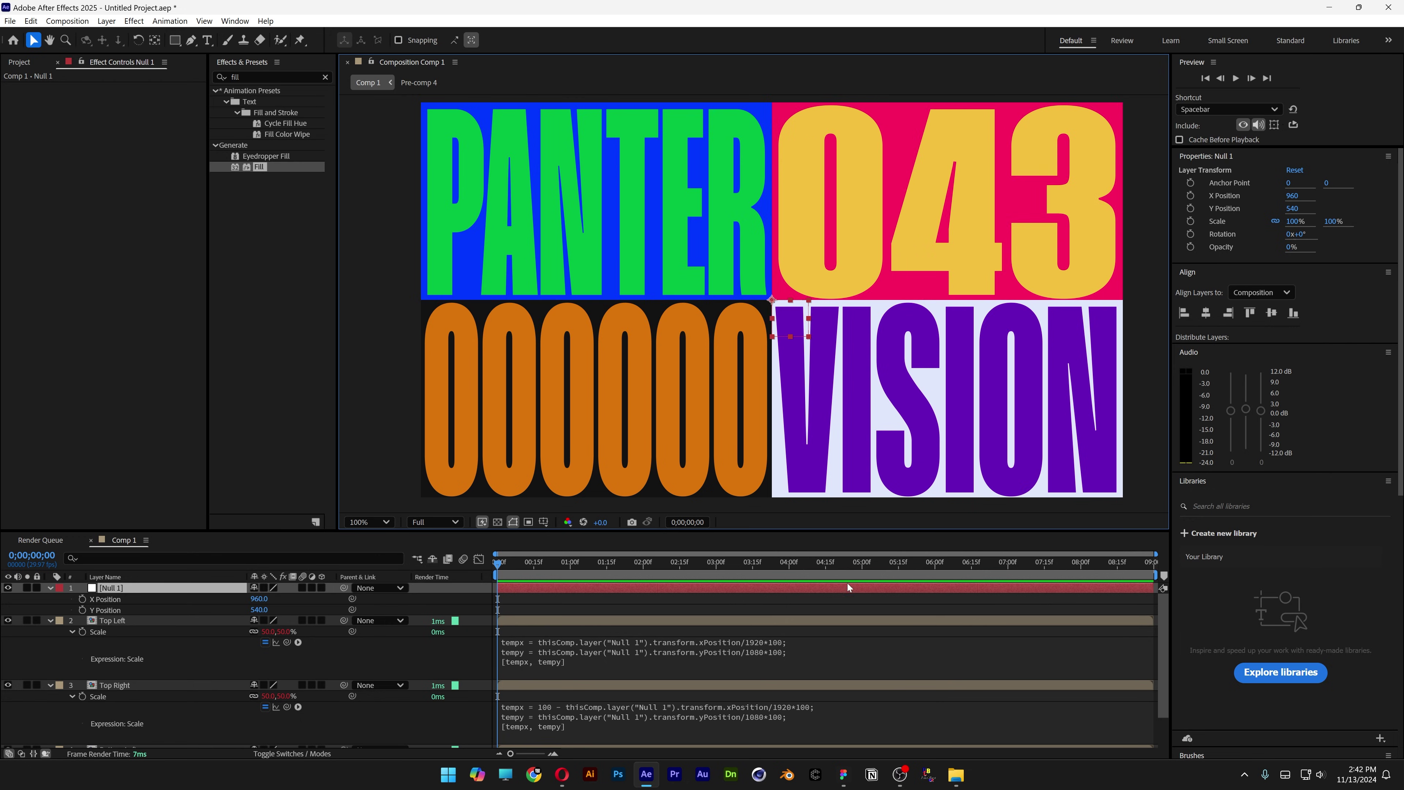
Step: Paste the Top Left expression into the Bottom Left layer's Scale property and test it by moving the null
{"action": "scroll", "coordinate": [806, 662], "scroll_direction": "down", "scroll_amount": 2}
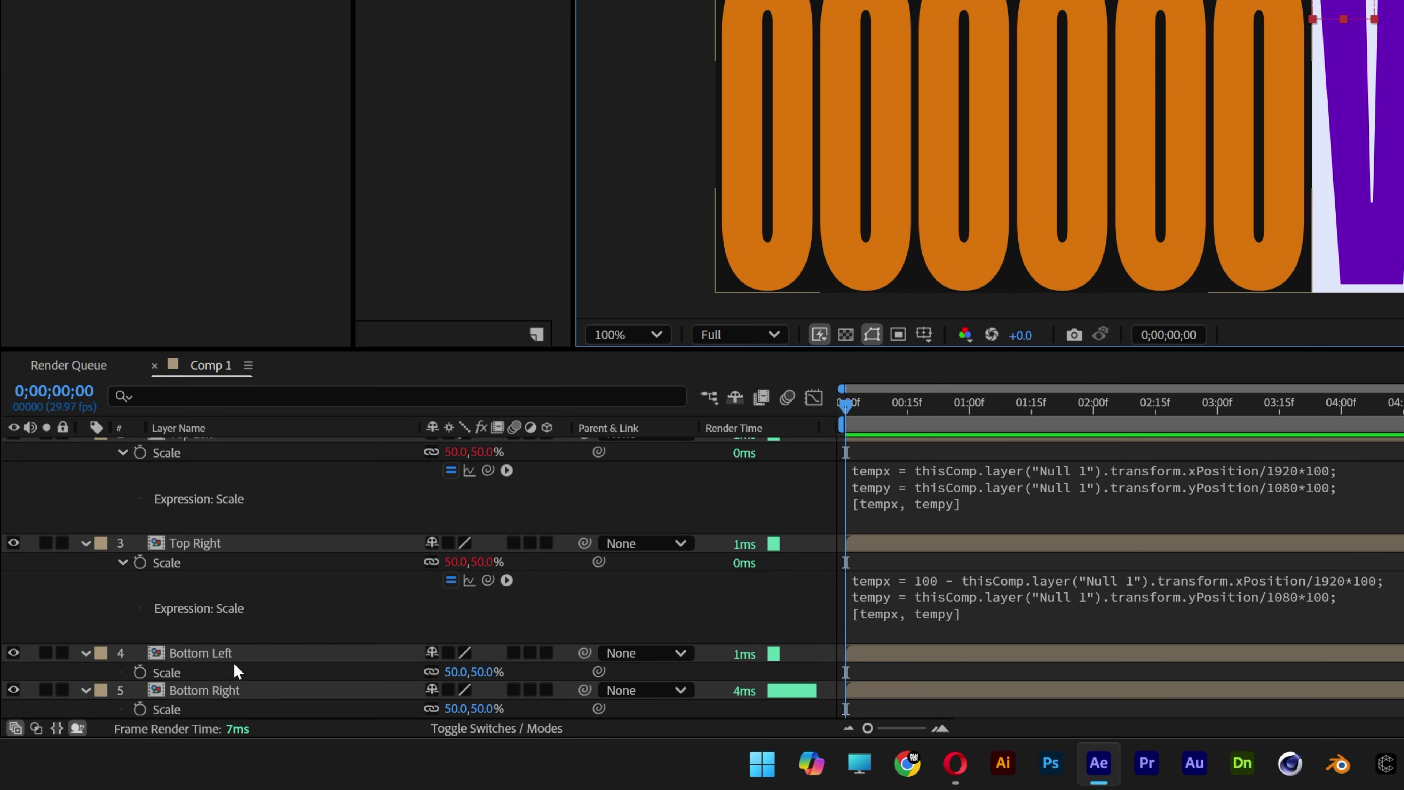
{"action": "left_click", "coordinate": [239, 654]}
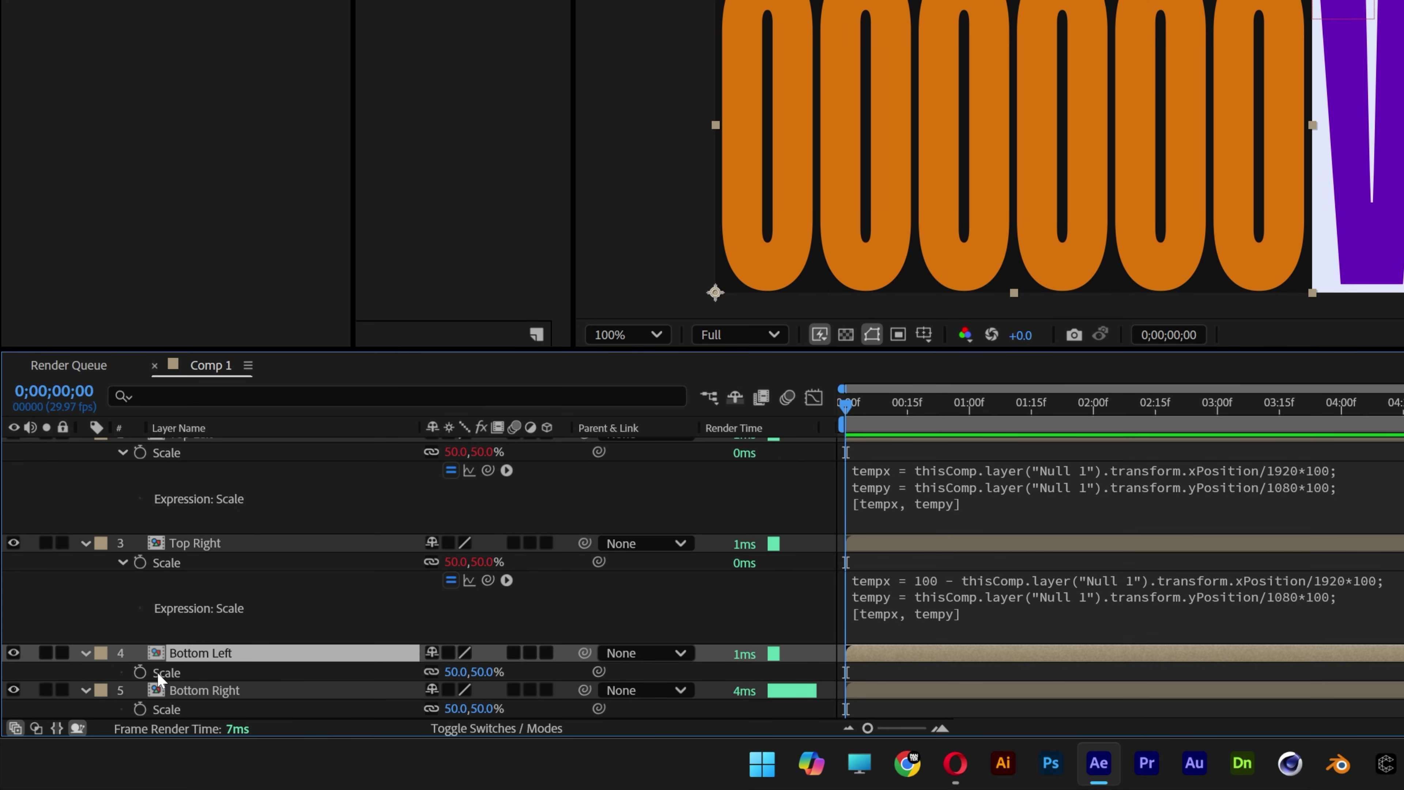
{"action": "left_click", "coordinate": [140, 671], "text": "alt"}
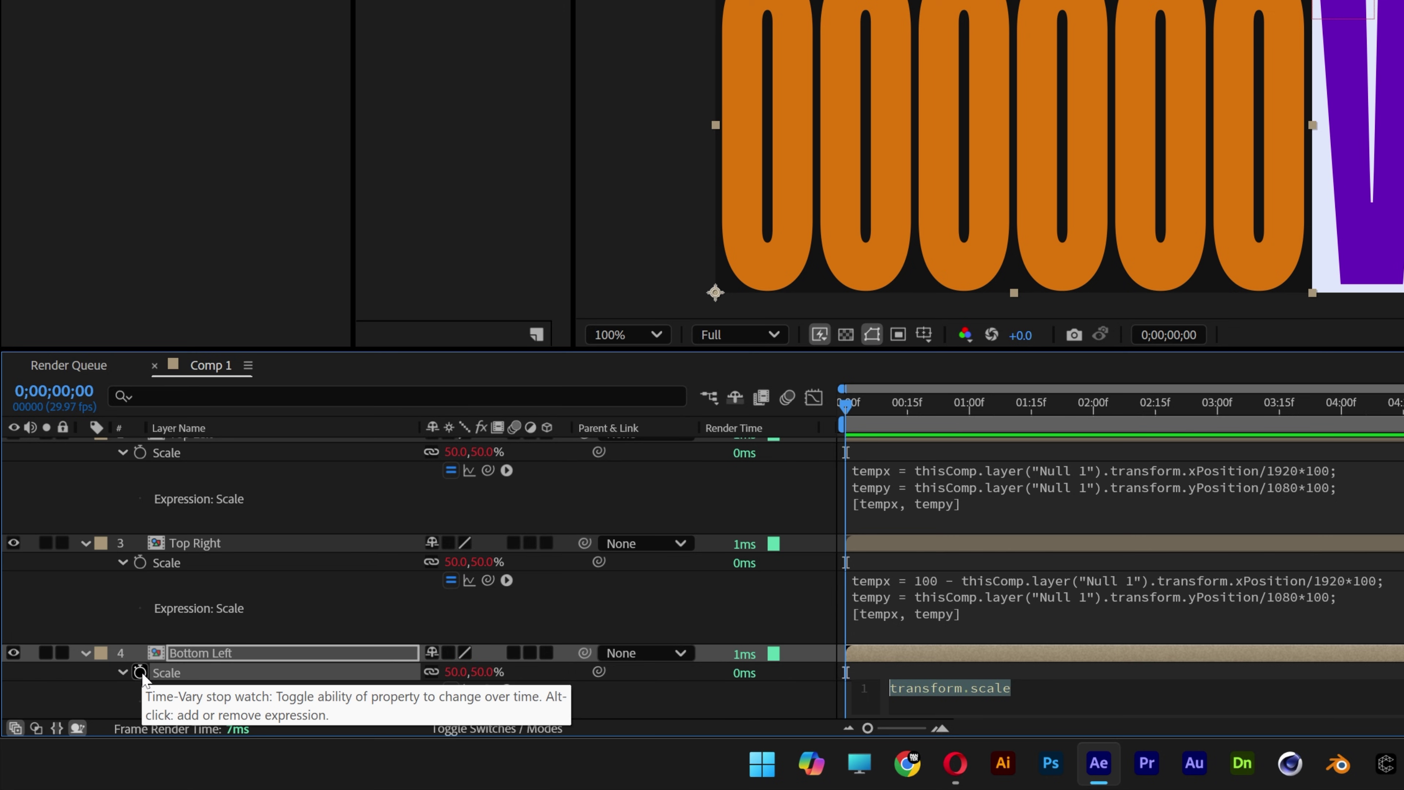
{"action": "key", "text": "ctrl+v"}
{"action": "left_click", "coordinate": [1401, 630]}
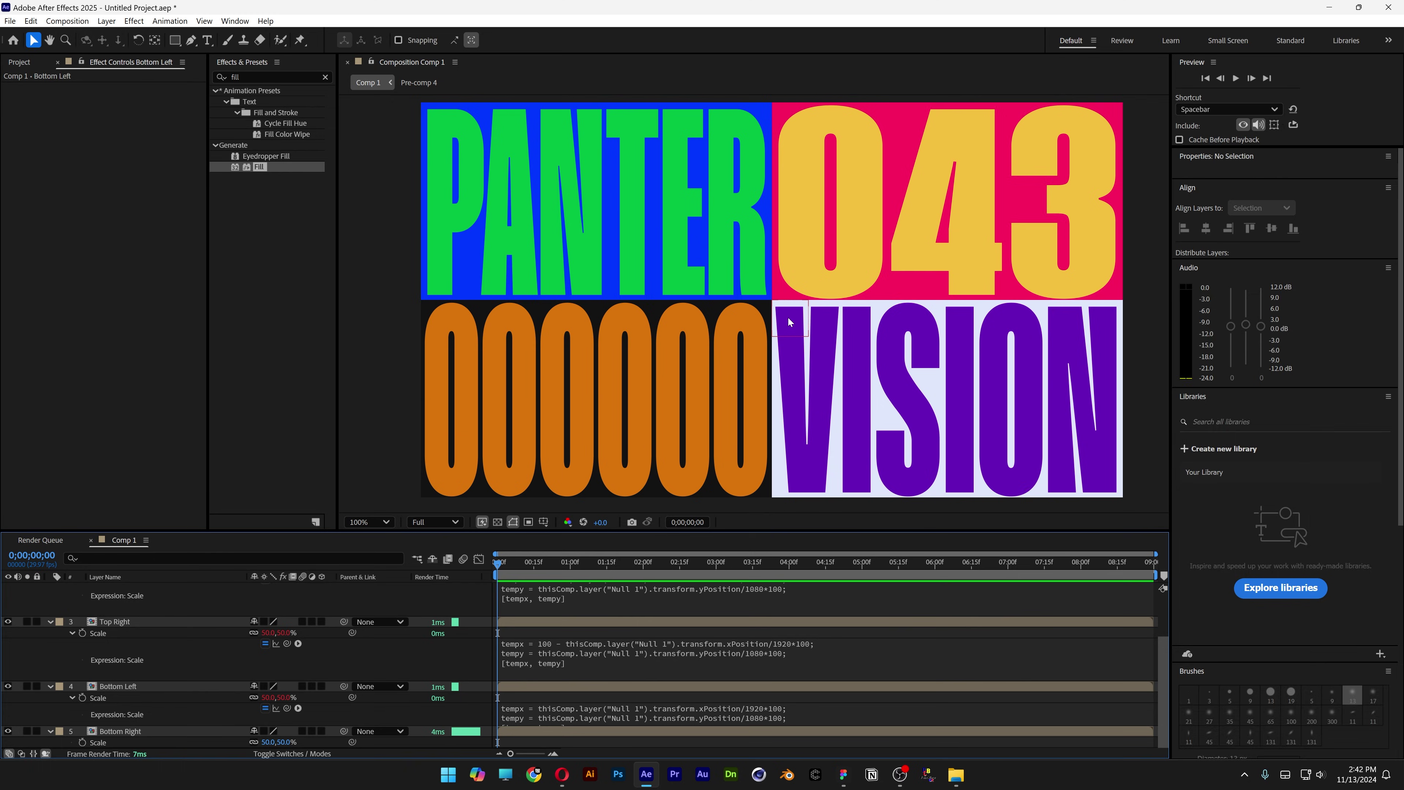
{"action": "mouse_move", "coordinate": [789, 323]}
{"action": "left_mouse_down"}
{"action": "mouse_move", "coordinate": [793, 248]}
{"action": "mouse_move", "coordinate": [795, 308]}
{"action": "left_mouse_up"}
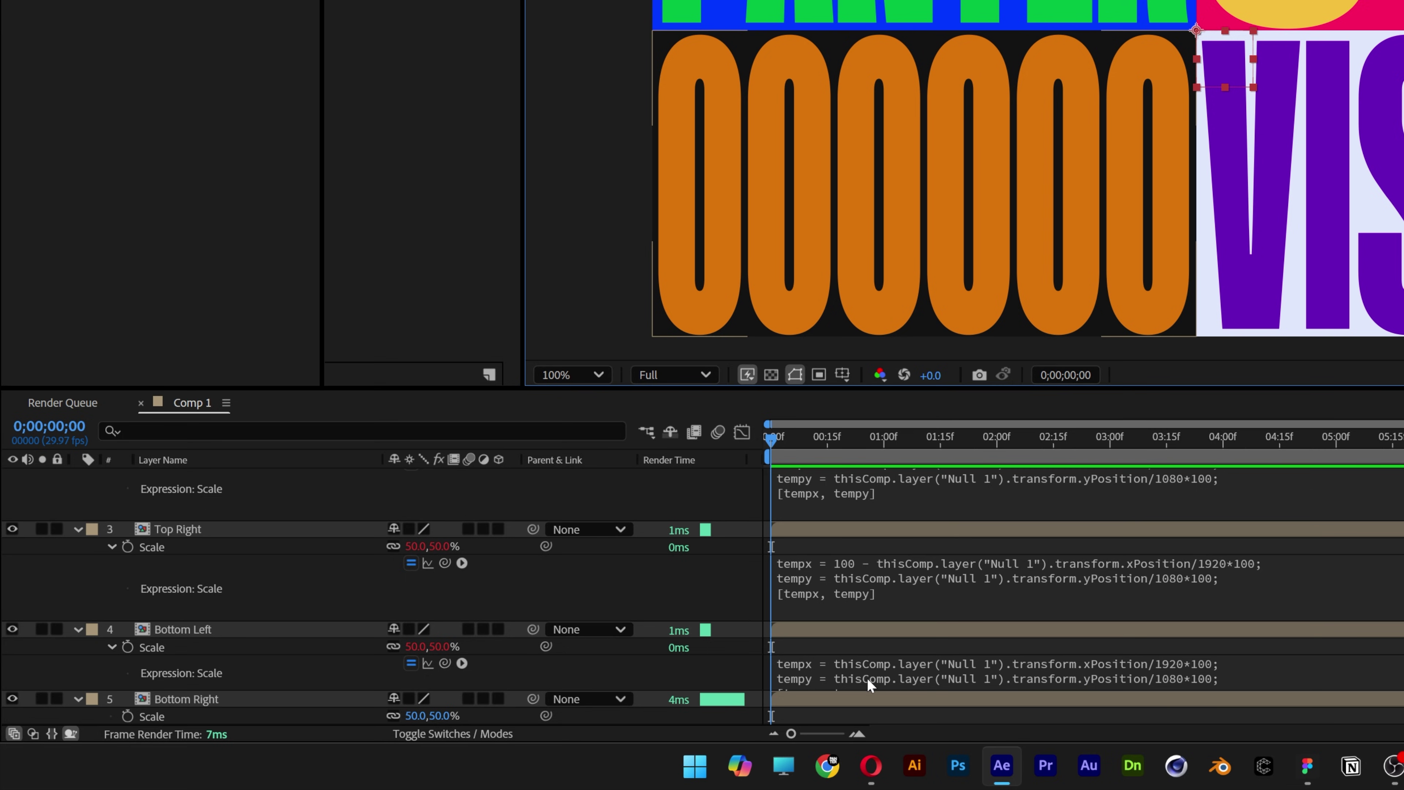
Step: Insert "100 - " before the tempy value in the Bottom Left scale expression and move the null to test it
{"action": "left_click", "coordinate": [866, 677]}
{"action": "left_click", "coordinate": [868, 676]}
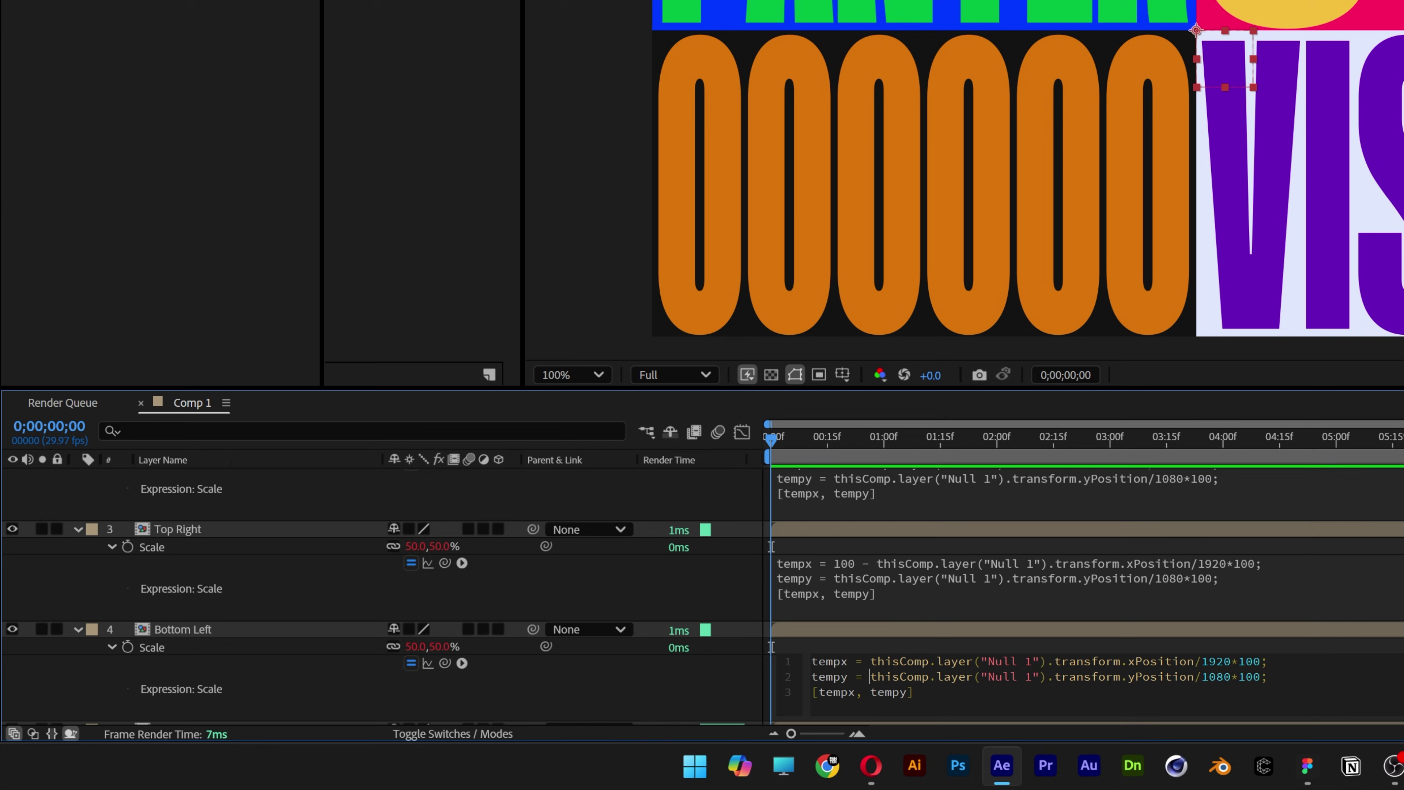
{"action": "type", "text": "100 -"}
{"action": "left_click", "coordinate": [1221, 330]}
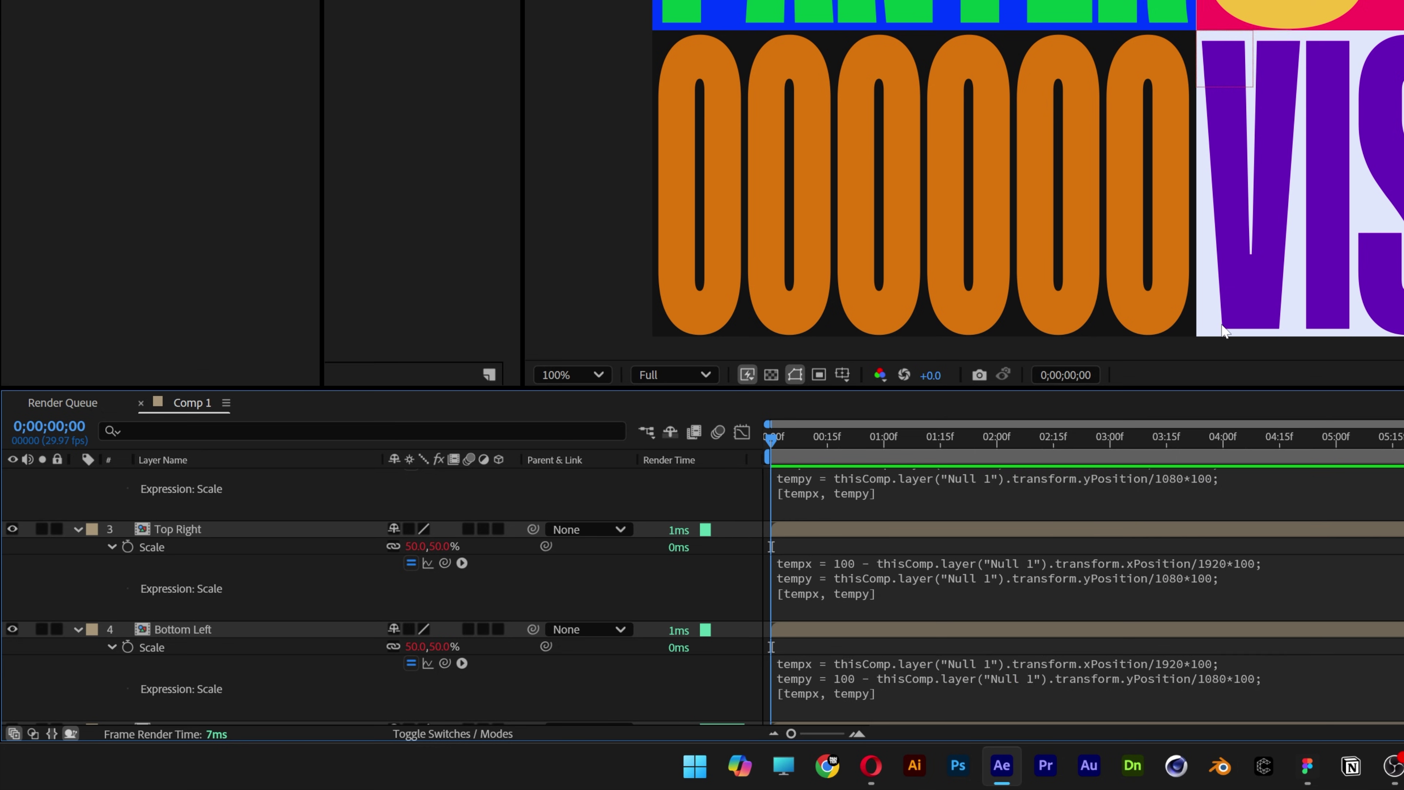
{"action": "left_click_drag", "start_coordinate": [1230, 66], "coordinate": [1152, 131]}
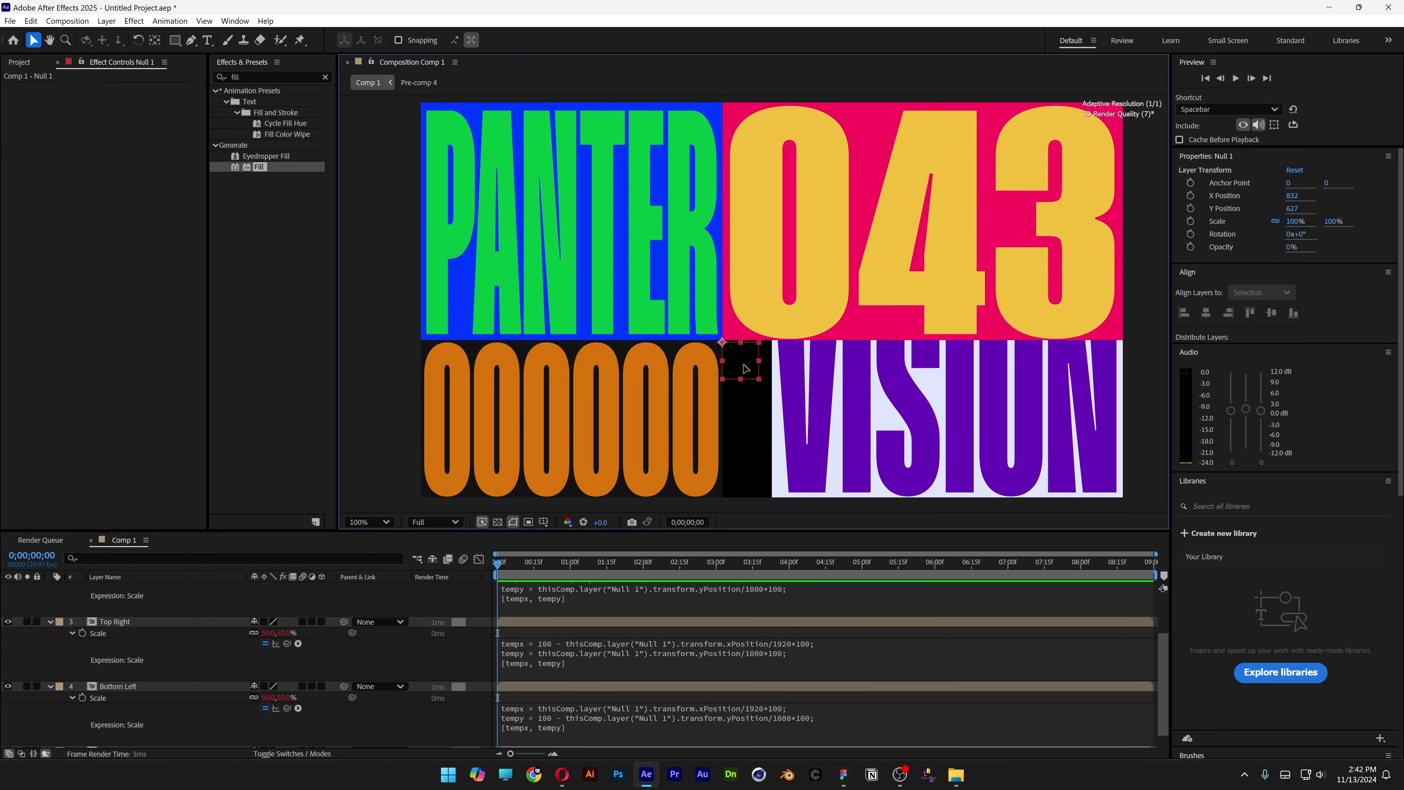
Step: Return the null to X 960, Y 540, and paste the Top Left scale expression into the Bottom Right layer, testing it by moving the null
{"action": "left_click_drag", "start_coordinate": [746, 369], "coordinate": [792, 329]}
{"action": "scroll", "coordinate": [180, 719], "scroll_direction": "down", "scroll_amount": 1}
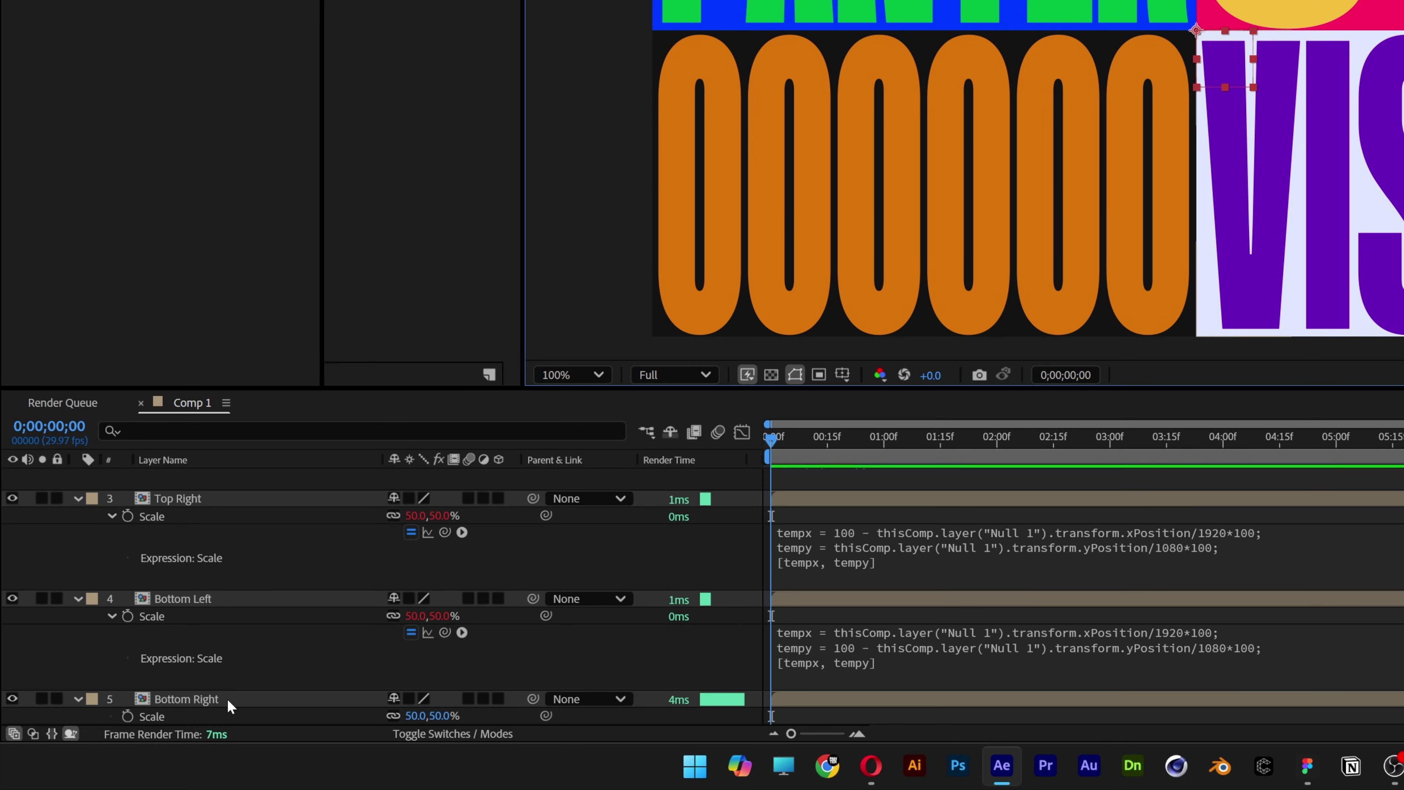
{"action": "left_click", "coordinate": [215, 699]}
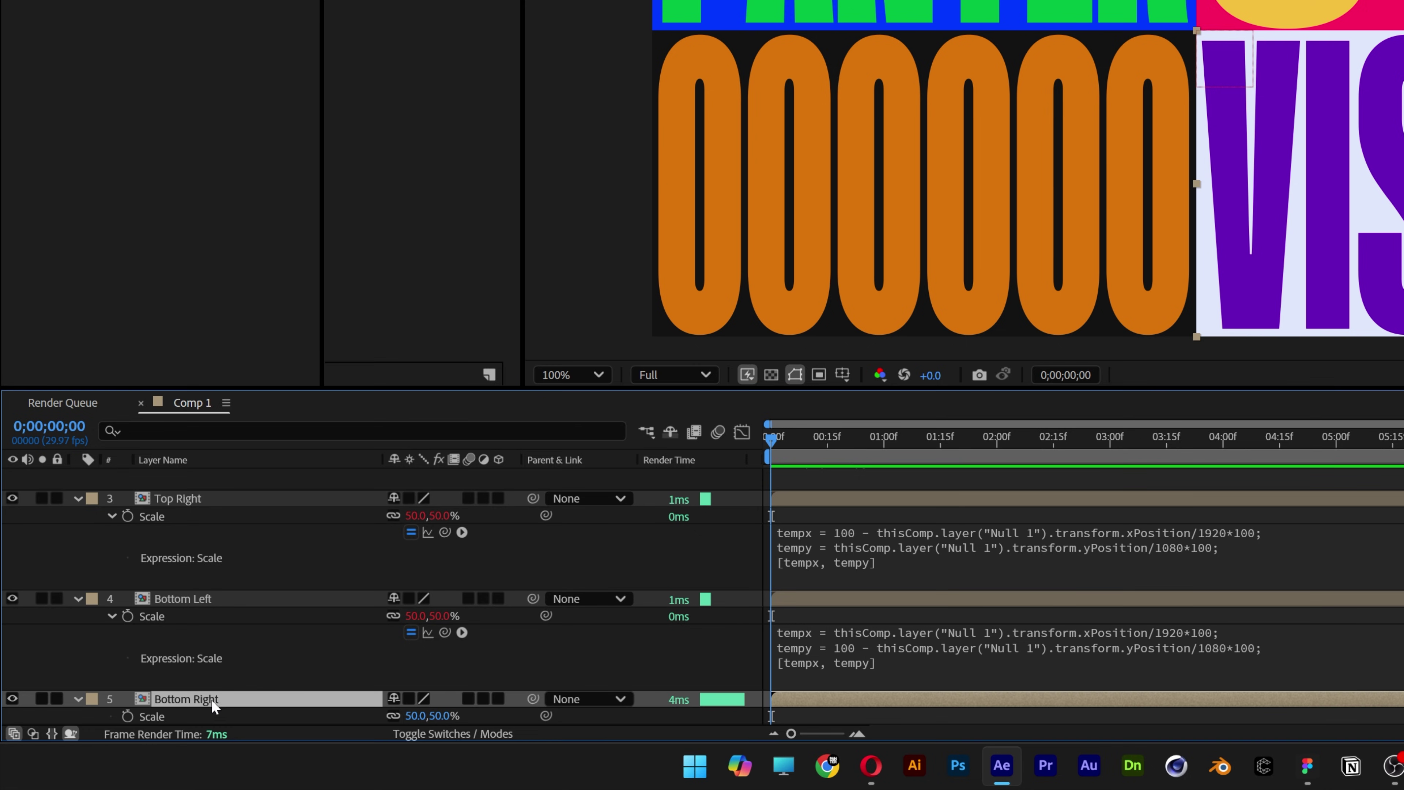
{"action": "left_click", "coordinate": [128, 715], "text": "alt"}
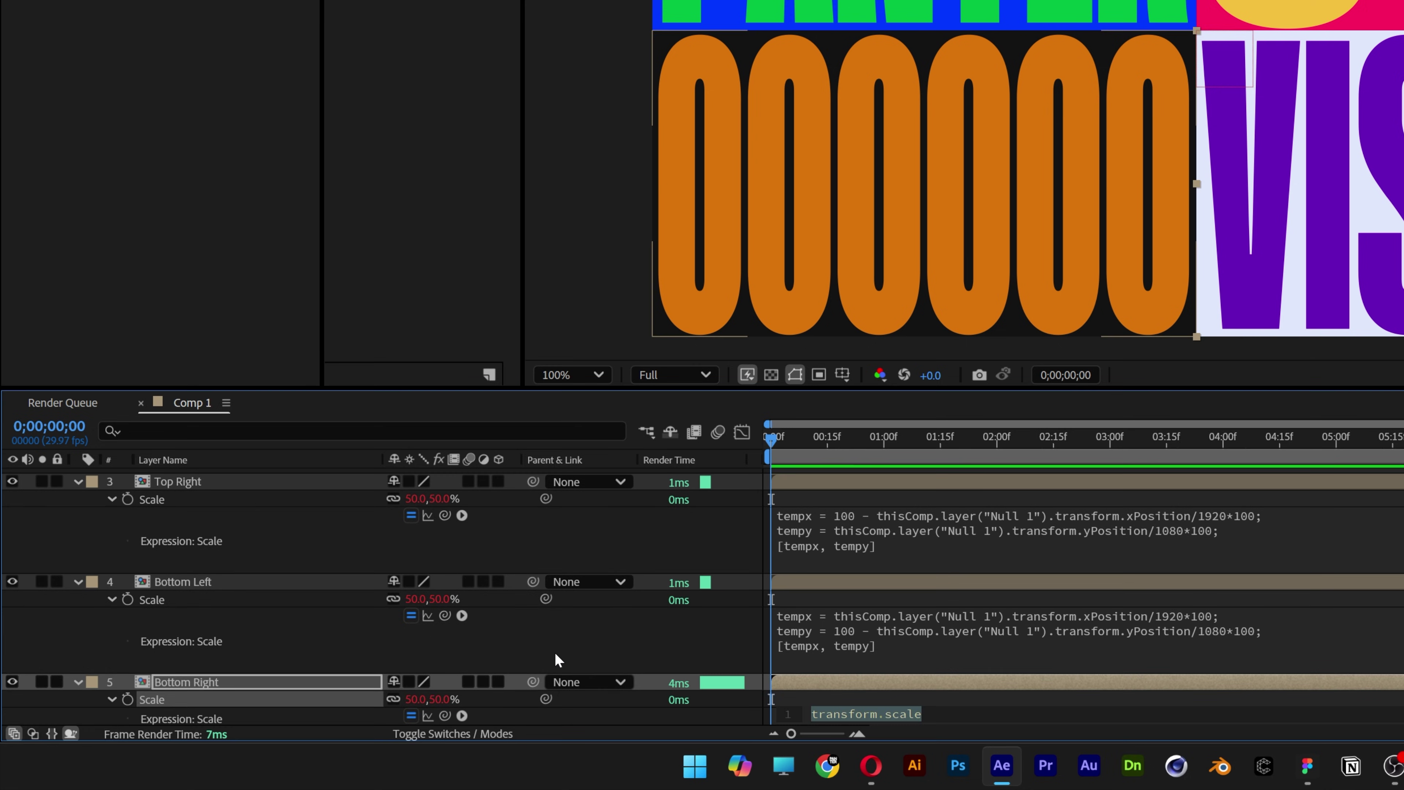
{"action": "key", "text": "ctrl+v"}
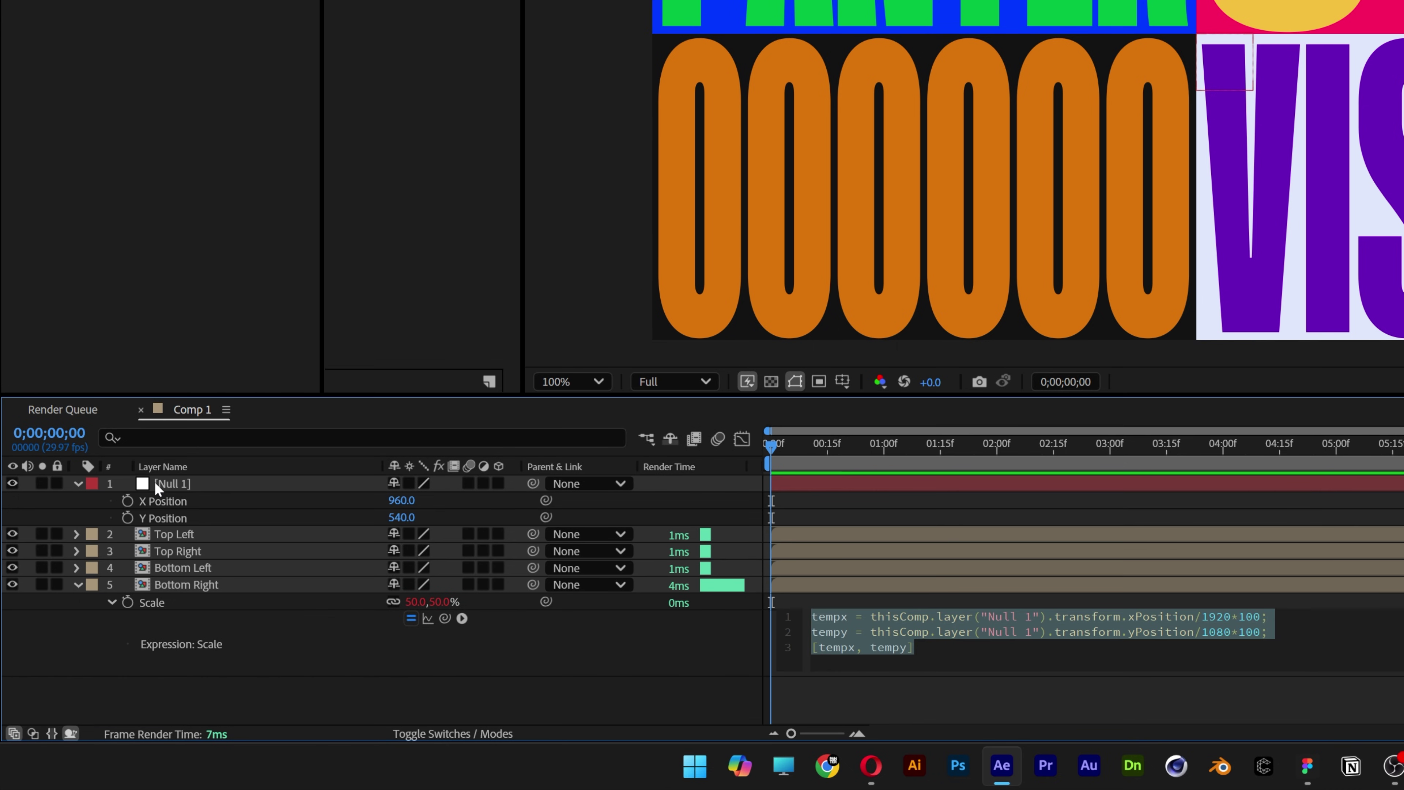
{"action": "left_click", "coordinate": [166, 484]}
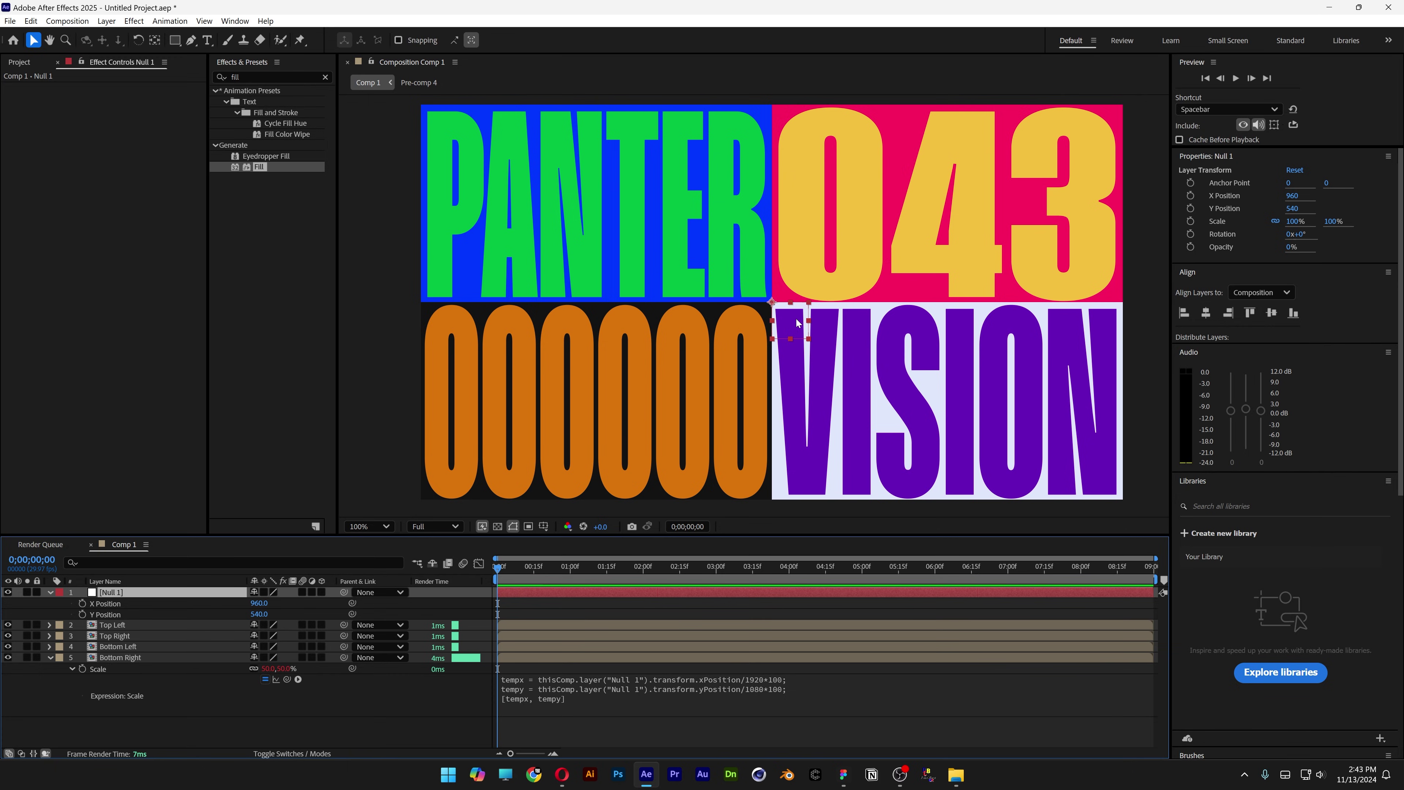
{"action": "mouse_move", "coordinate": [797, 322]}
{"action": "left_mouse_down"}
{"action": "mouse_move", "coordinate": [797, 302]}
{"action": "mouse_move", "coordinate": [764, 283]}
{"action": "mouse_move", "coordinate": [792, 287]}
{"action": "mouse_move", "coordinate": [752, 290]}
{"action": "mouse_move", "coordinate": [766, 283]}
{"action": "mouse_move", "coordinate": [798, 323]}
{"action": "left_mouse_up"}
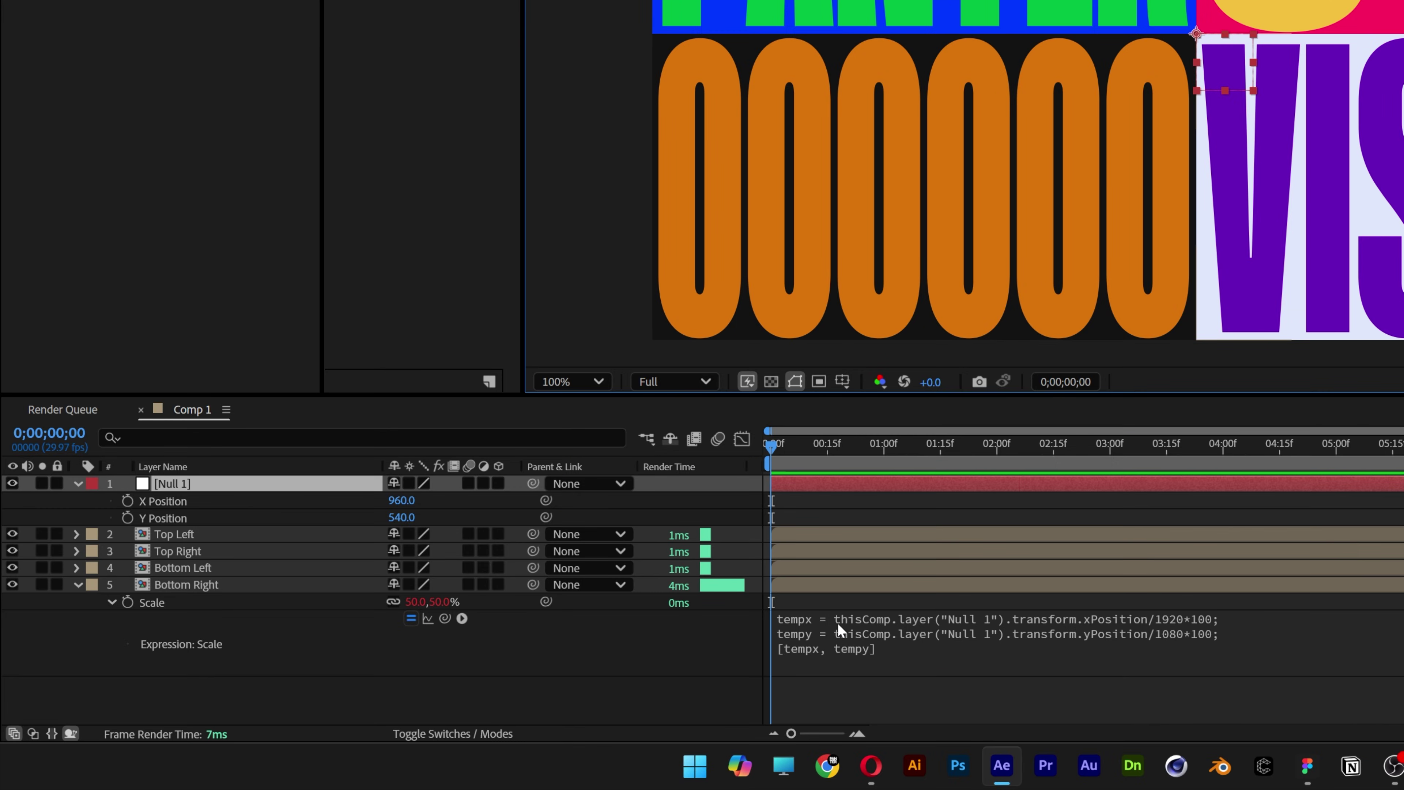
Step: Insert "100 - " before both the tempx and tempy values in the Bottom Right layer's Scale expression
{"action": "left_click", "coordinate": [838, 625]}
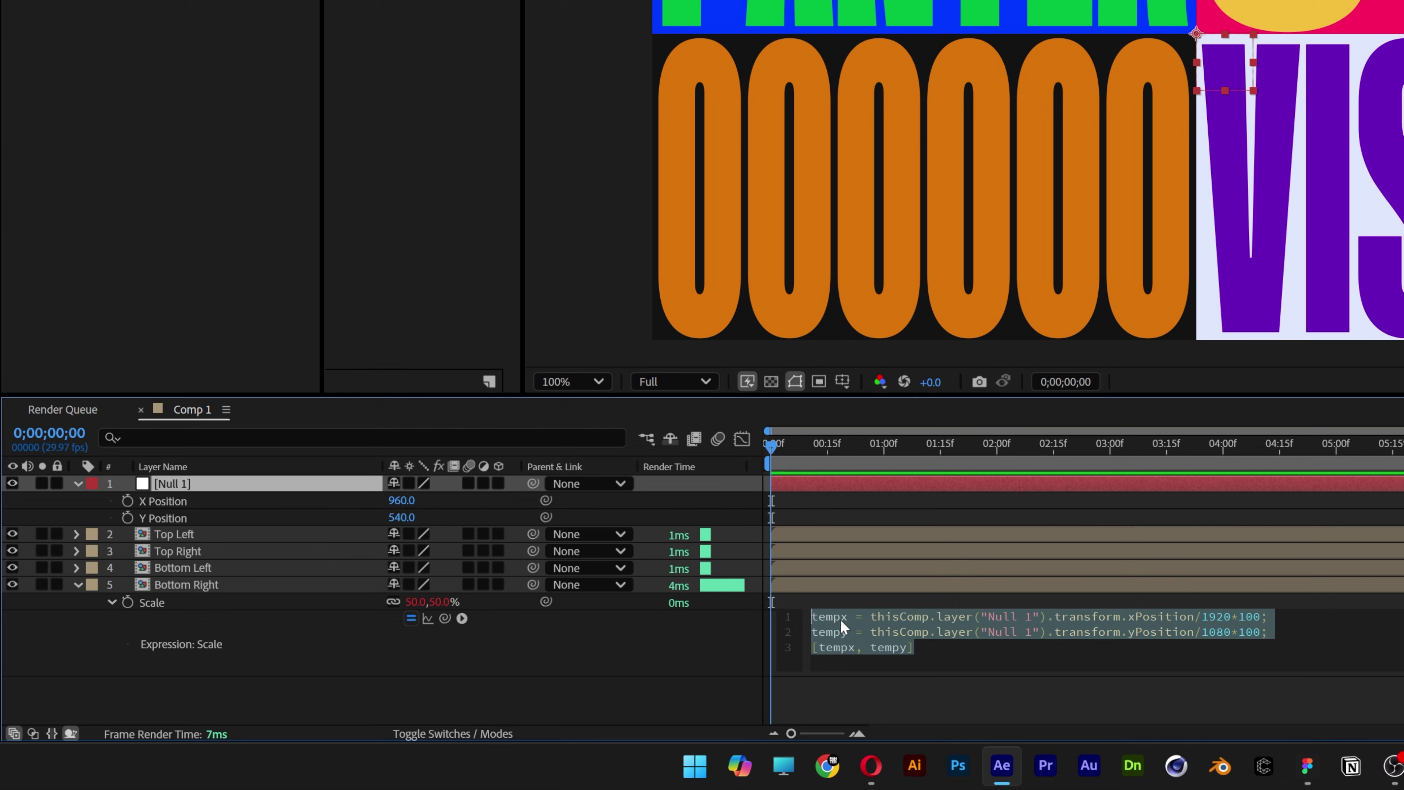
{"action": "left_click", "coordinate": [878, 618]}
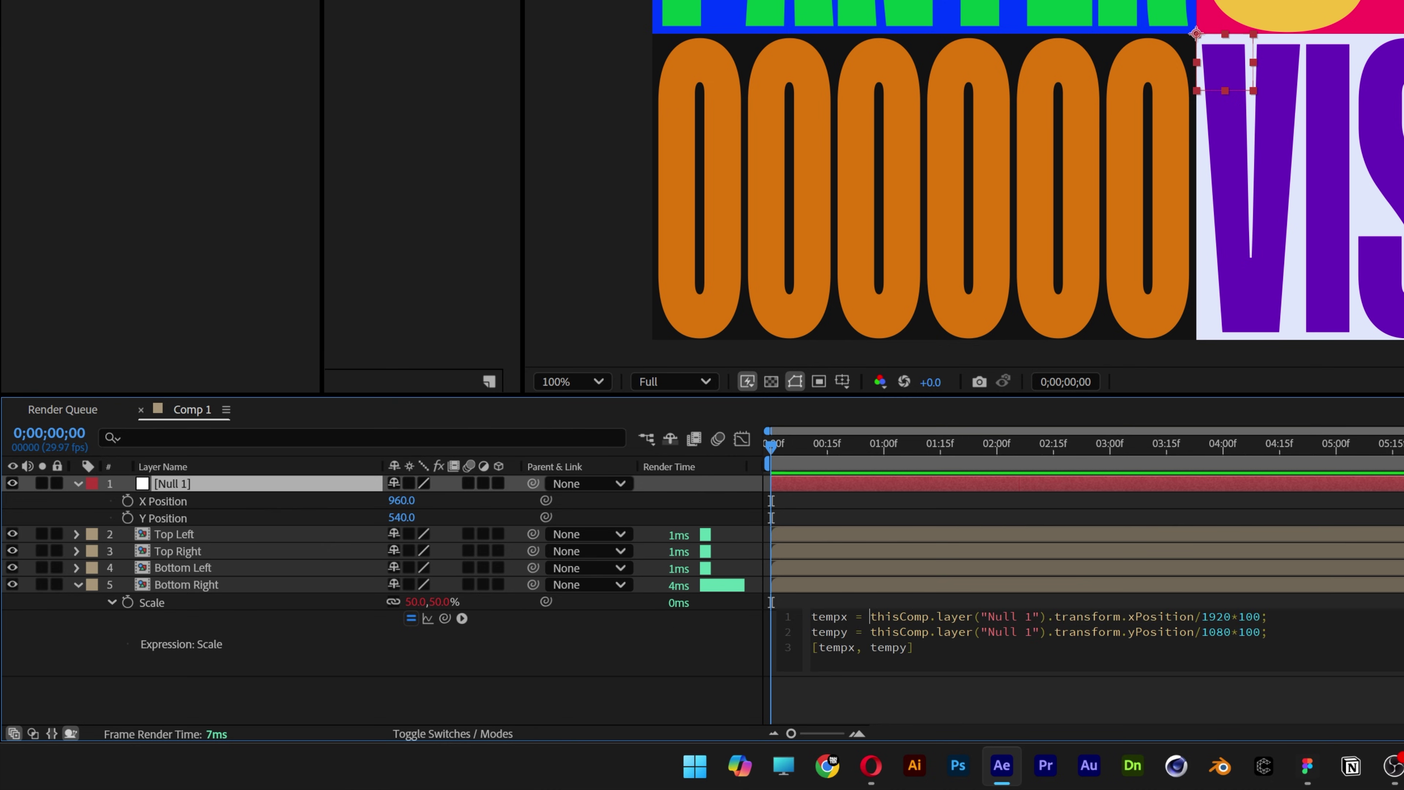
{"action": "type", "text": "100"}
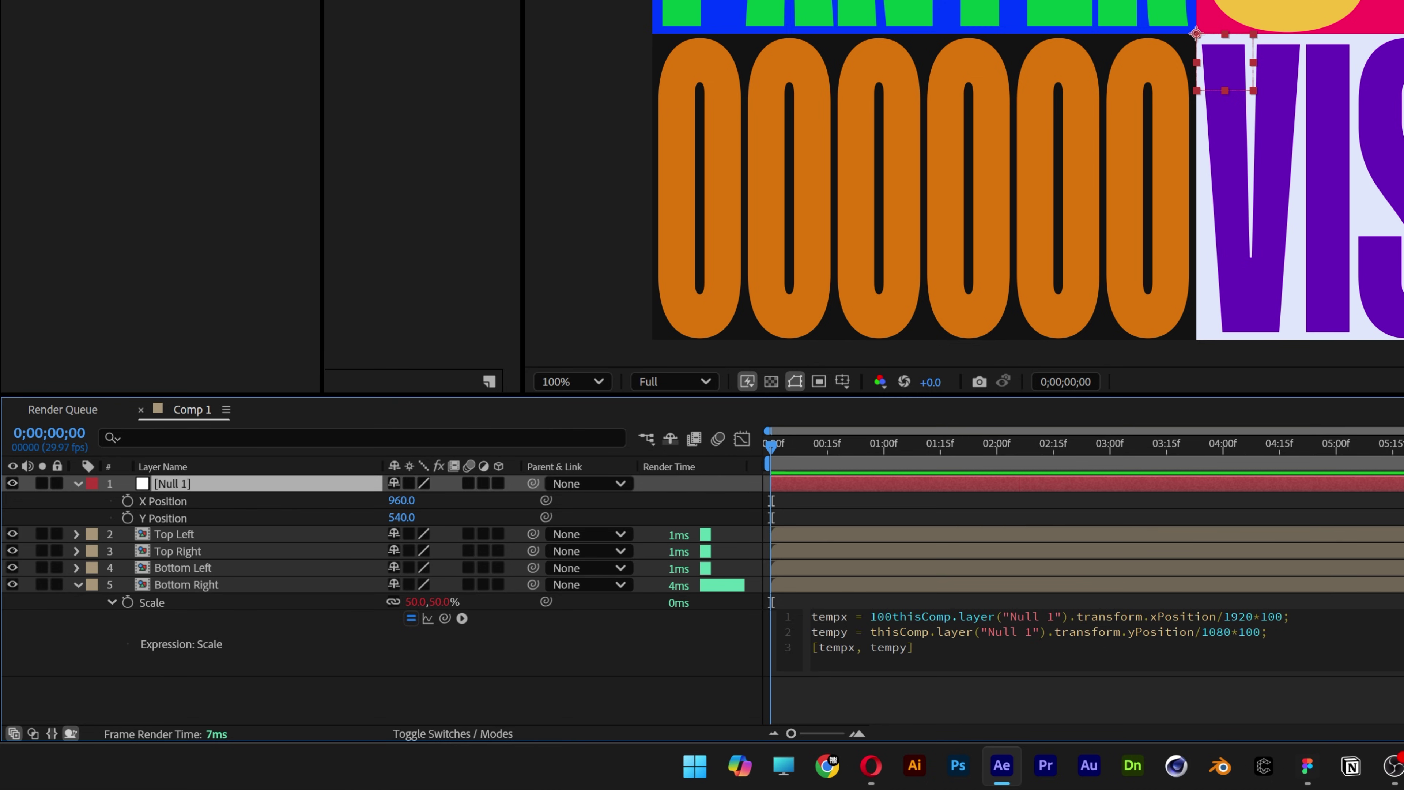
{"action": "type", "text": " - "}
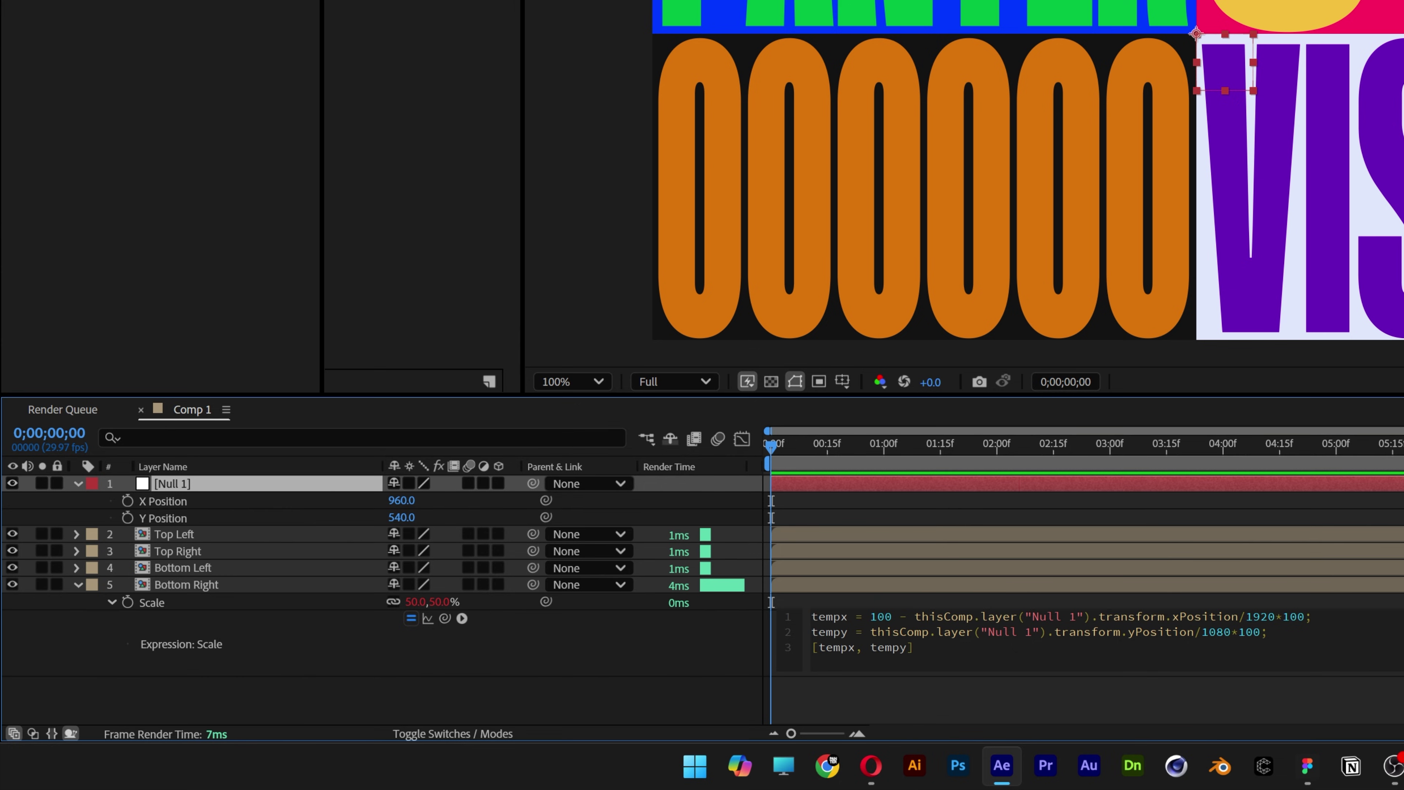
{"action": "type", "text": "100"}
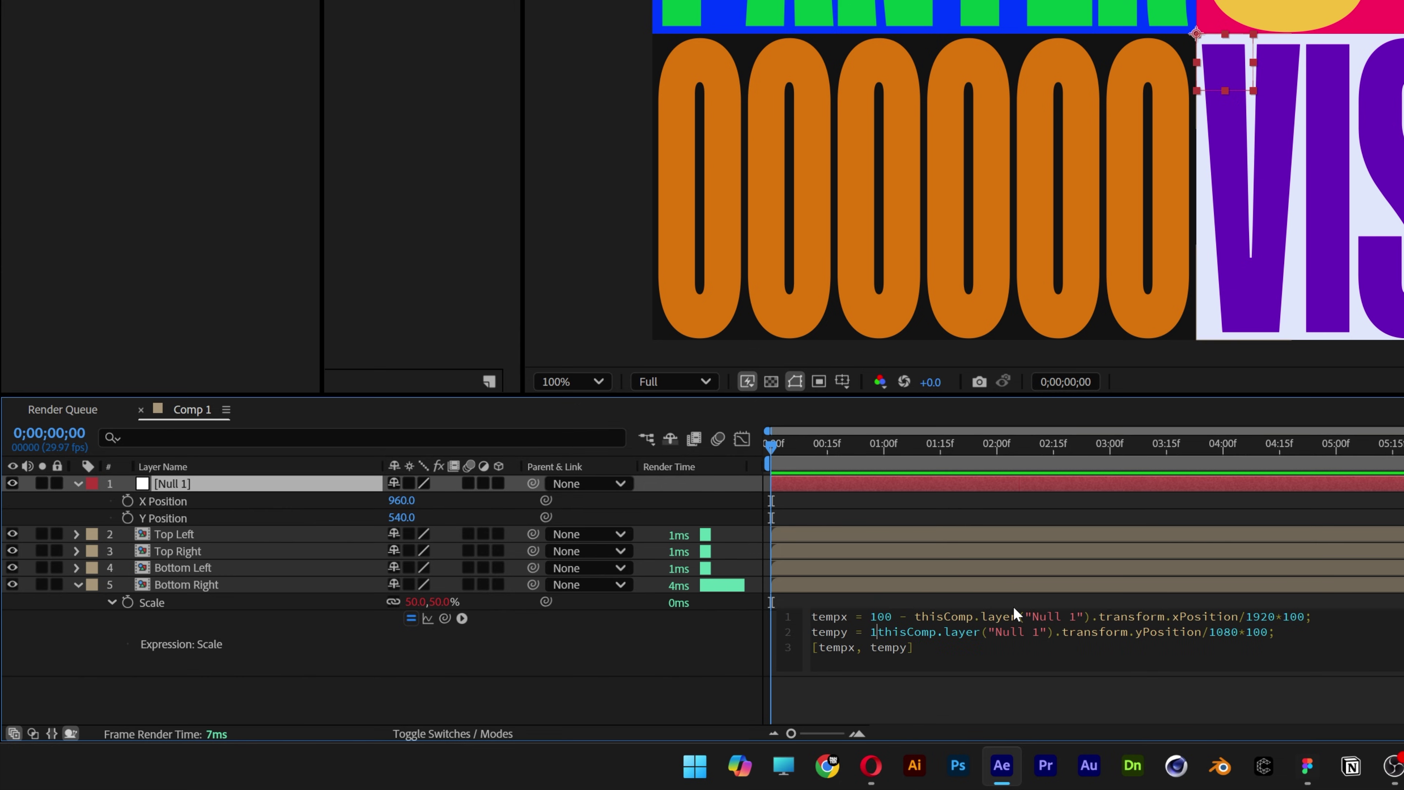
{"action": "type", "text": " -"}
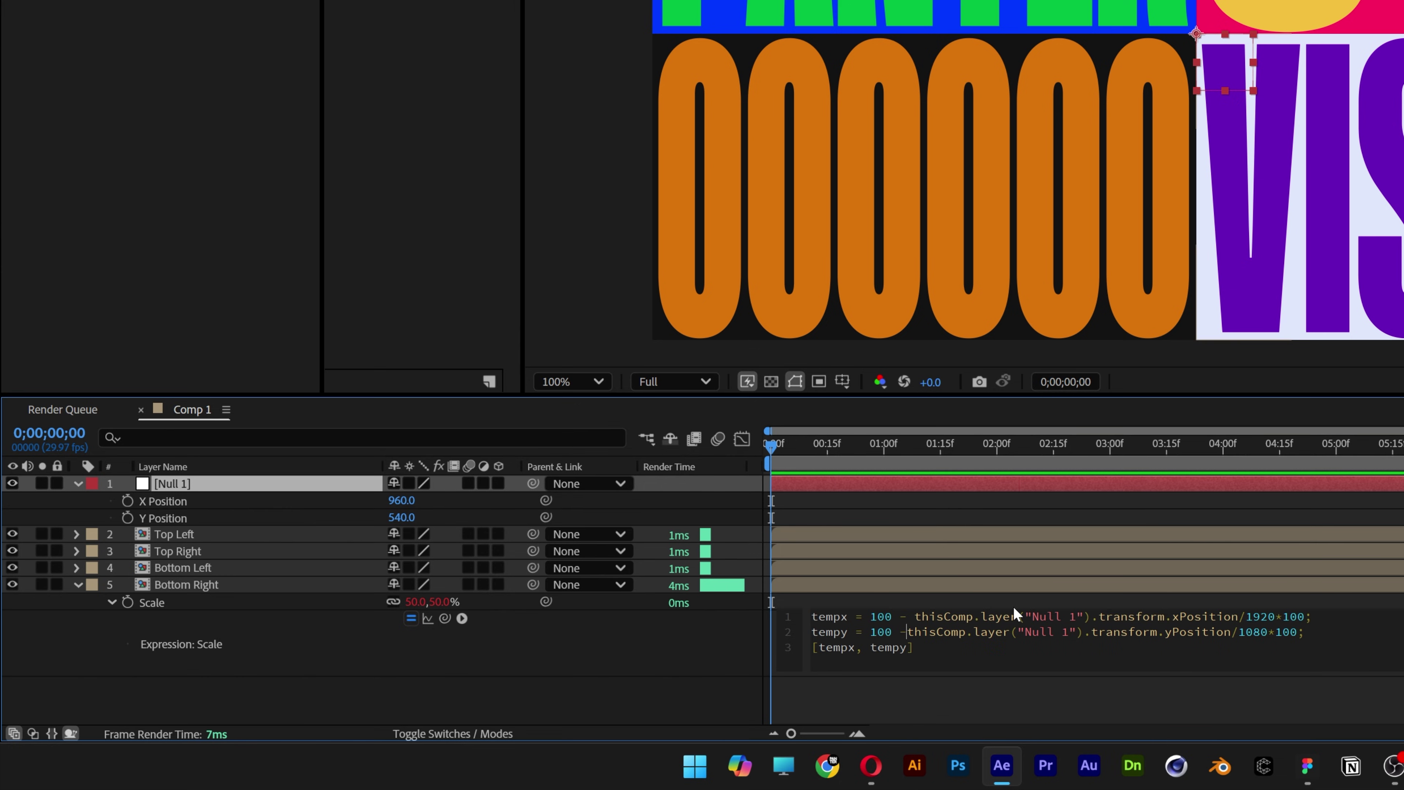
{"action": "left_click", "coordinate": [1014, 602]}
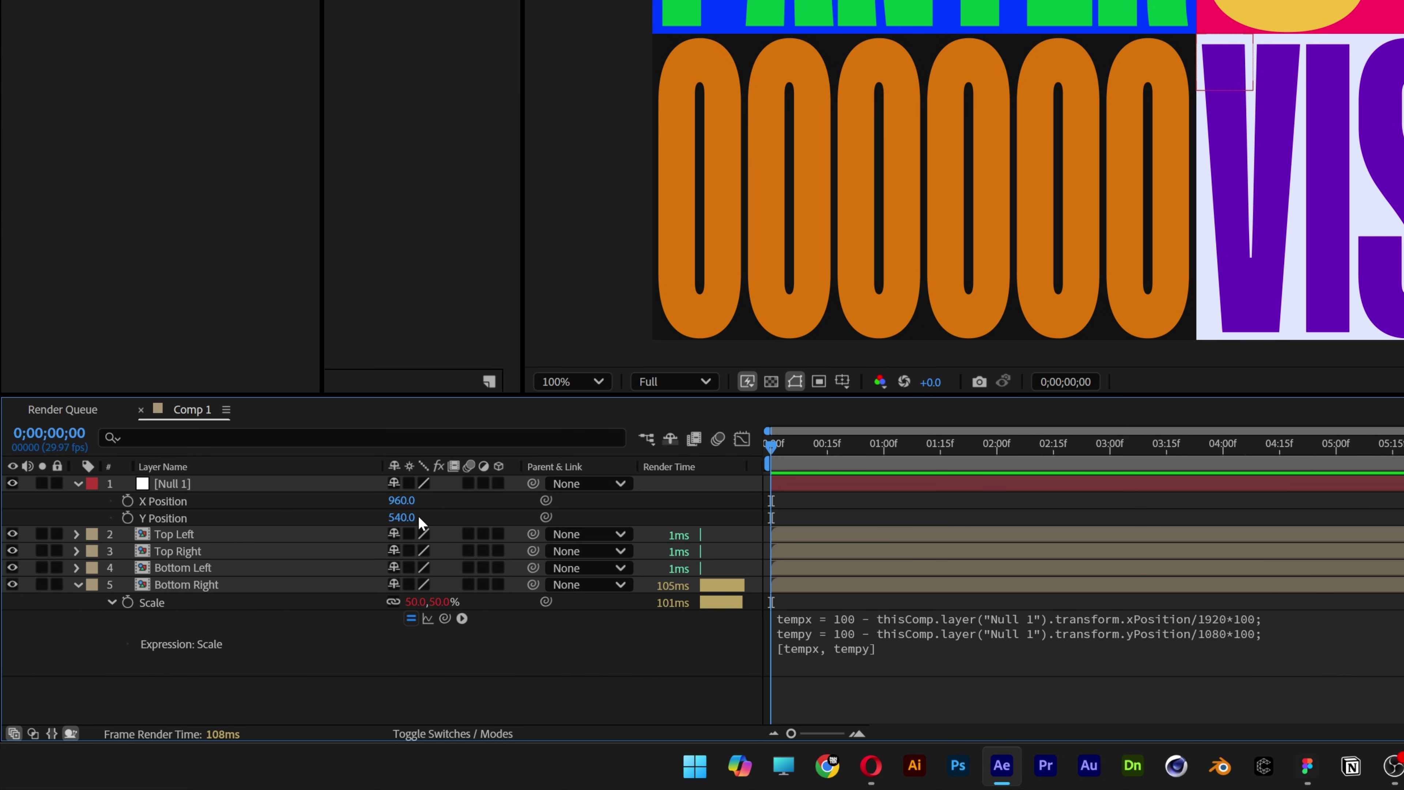
Step: Move the null around the composition to test how all four panels scale together, and undo the moves
{"action": "left_click", "coordinate": [271, 487]}
{"action": "left_click_drag", "start_coordinate": [1198, 77], "coordinate": [981, 140]}
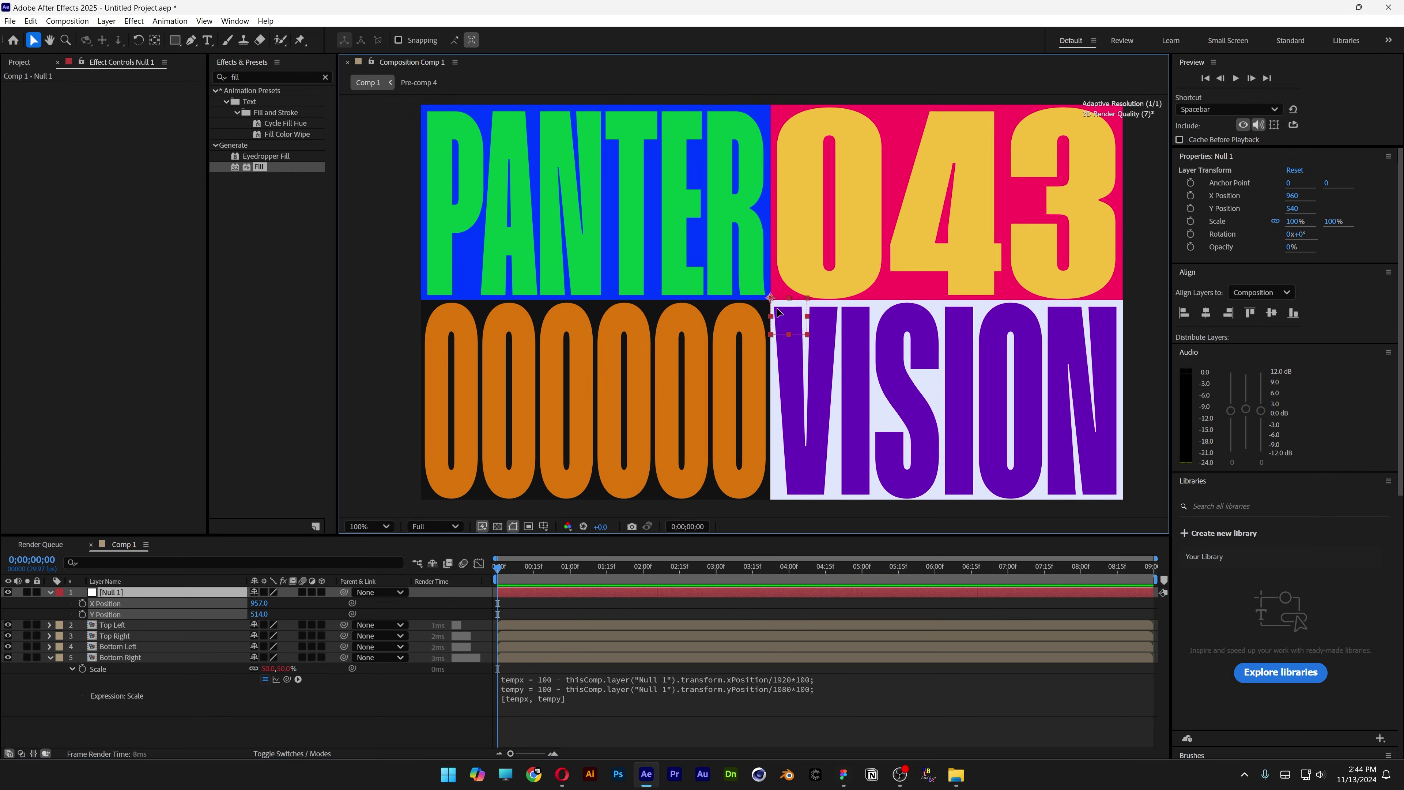
{"action": "left_click_drag", "start_coordinate": [635, 369], "coordinate": [586, 442]}
{"action": "key", "text": "ctrl+z"}
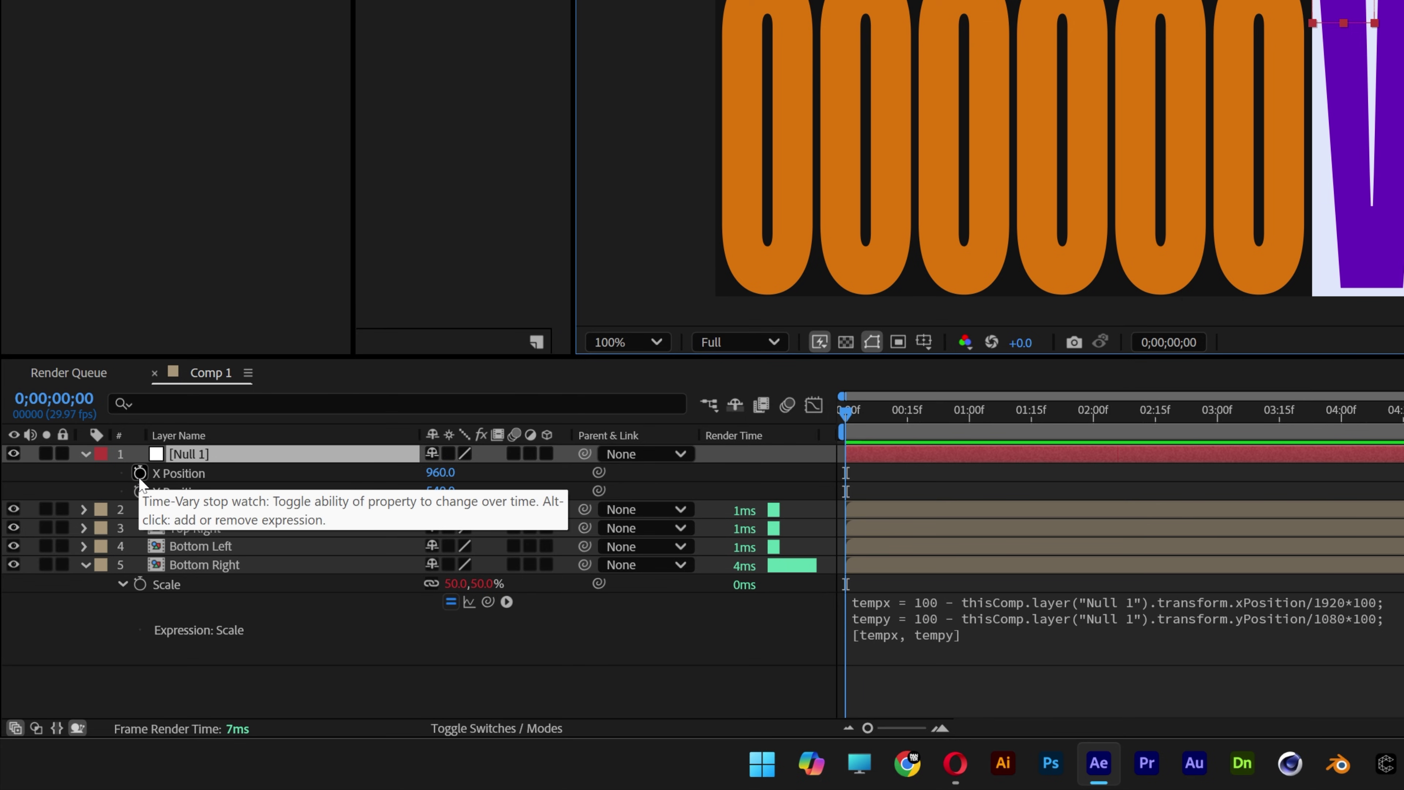
Step: Keyframe the null's X and Y Position at 0;00;00;00, and move it to about X 365, Y 881 at 0;00;00;16
{"action": "left_click", "coordinate": [139, 473]}
{"action": "left_click", "coordinate": [139, 491]}
{"action": "left_click", "coordinate": [911, 415]}
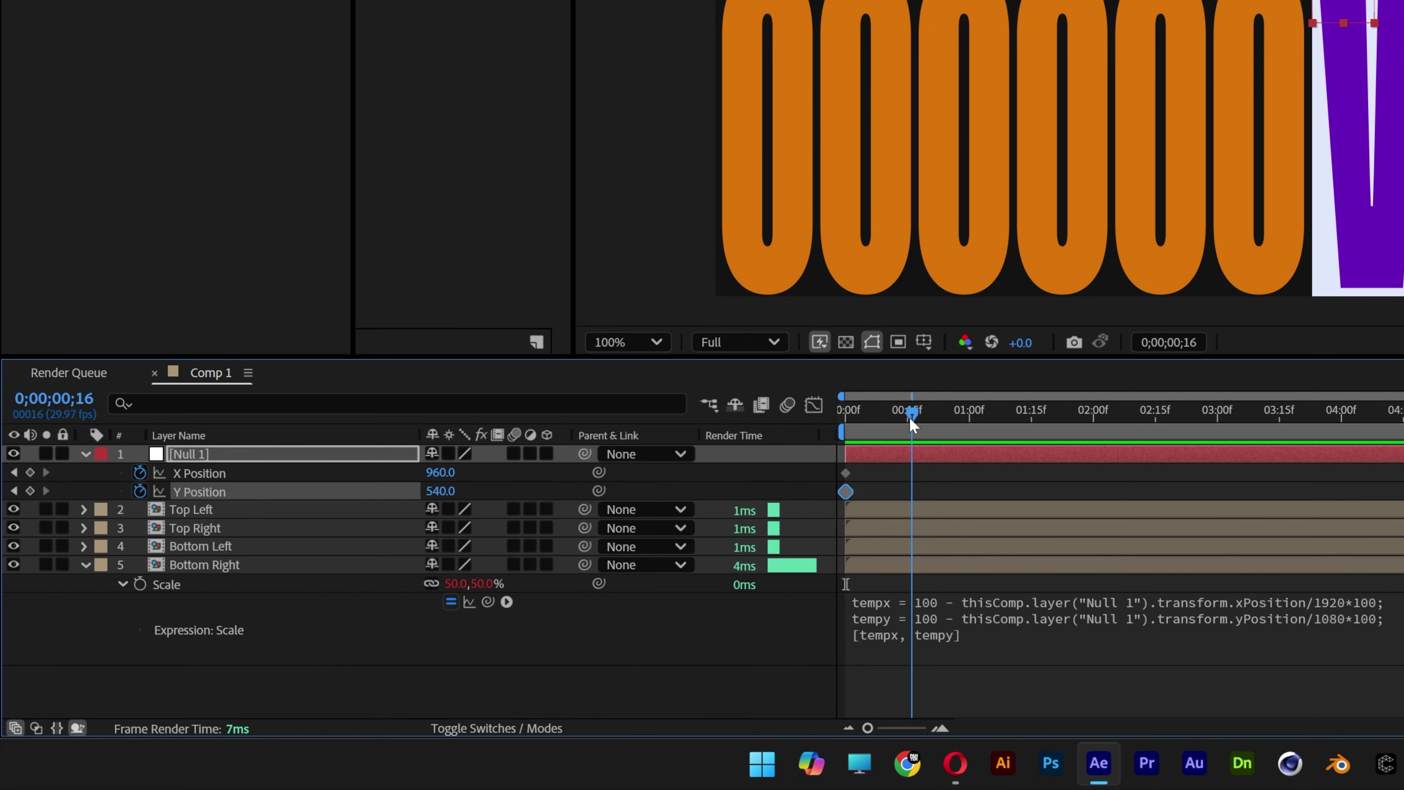
{"action": "left_click_drag", "start_coordinate": [1358, 8], "coordinate": [998, 205]}
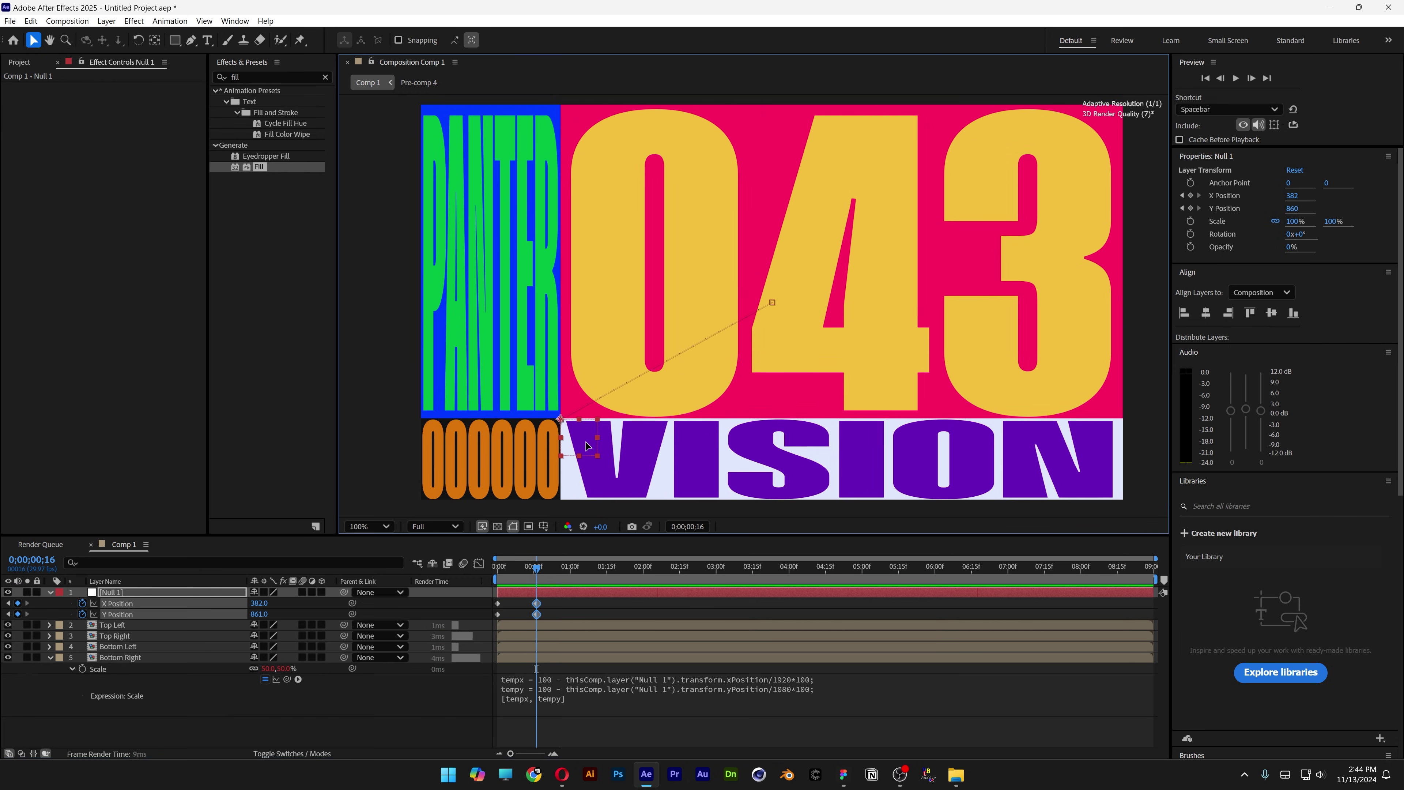
{"action": "left_click_drag", "start_coordinate": [587, 446], "coordinate": [581, 453]}
Step: Hold the null's position with copied keyframes at 0;00;01;15, and move it to about X 1624, Y 828 at 0;00;01;29
{"action": "left_click", "coordinate": [607, 568]}
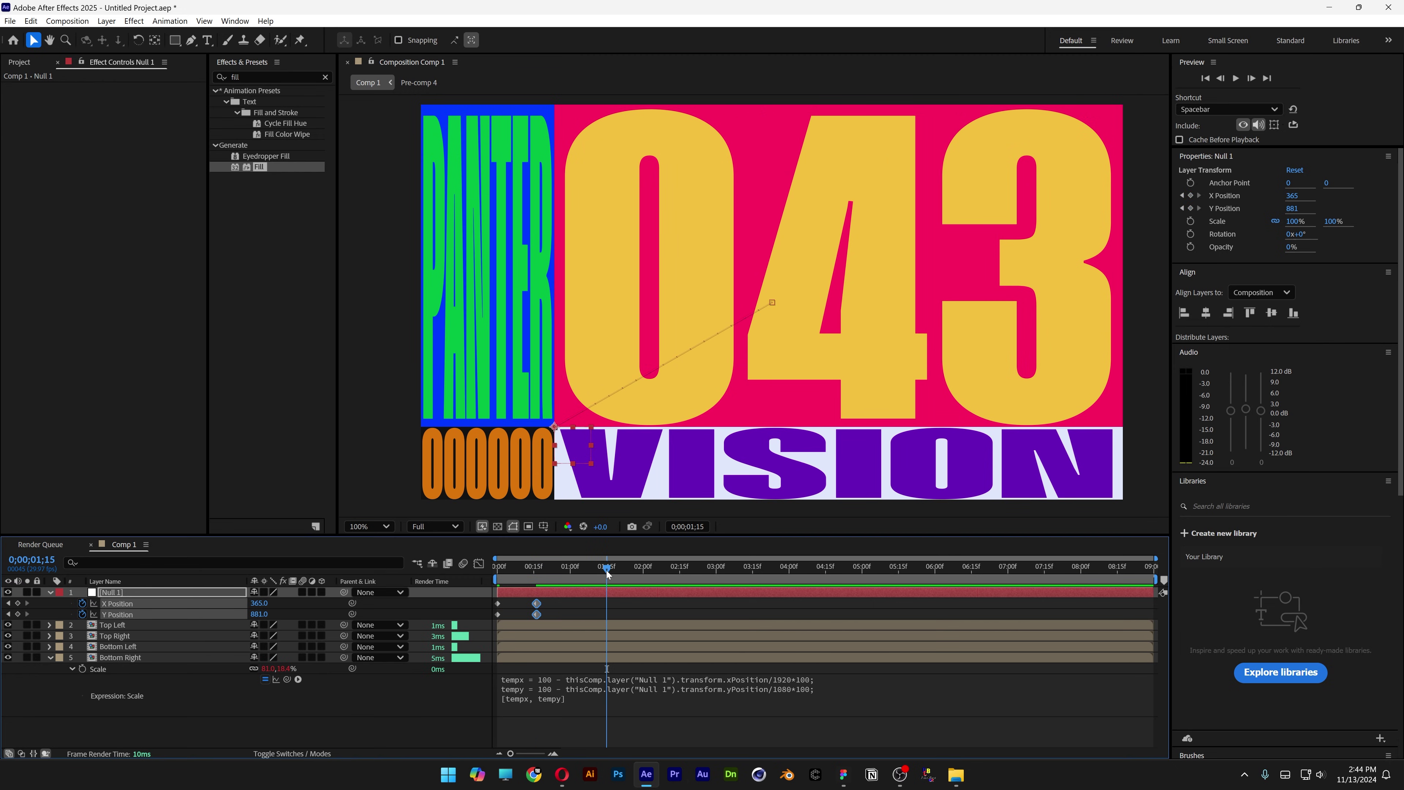
{"action": "key", "text": "ctrl+v"}
{"action": "left_click", "coordinate": [640, 576]}
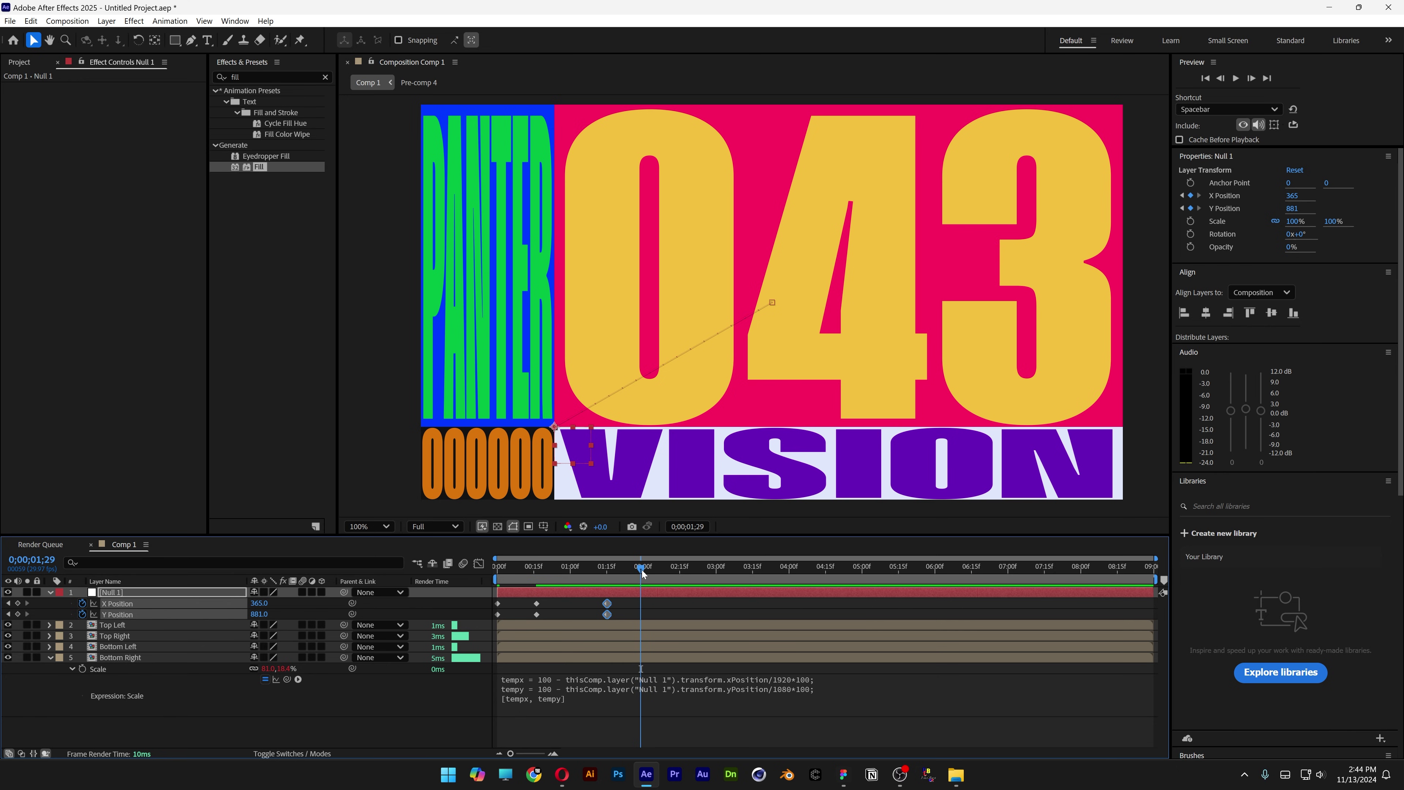
{"action": "left_click_drag", "start_coordinate": [586, 446], "coordinate": [1049, 427]}
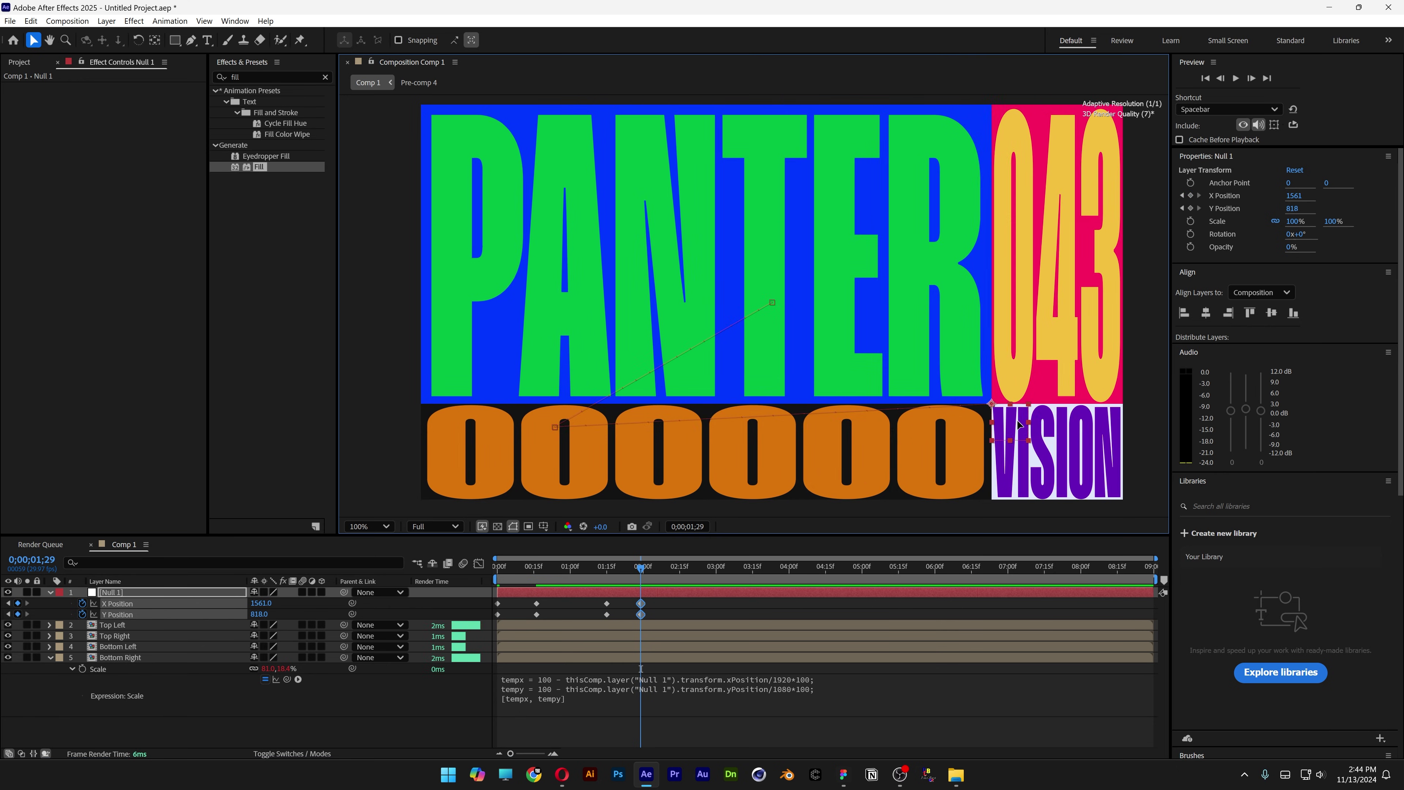
Step: Select all of the null's X Position and Y Position keyframes in the timeline
{"action": "left_click_drag", "start_coordinate": [667, 599], "coordinate": [475, 618]}
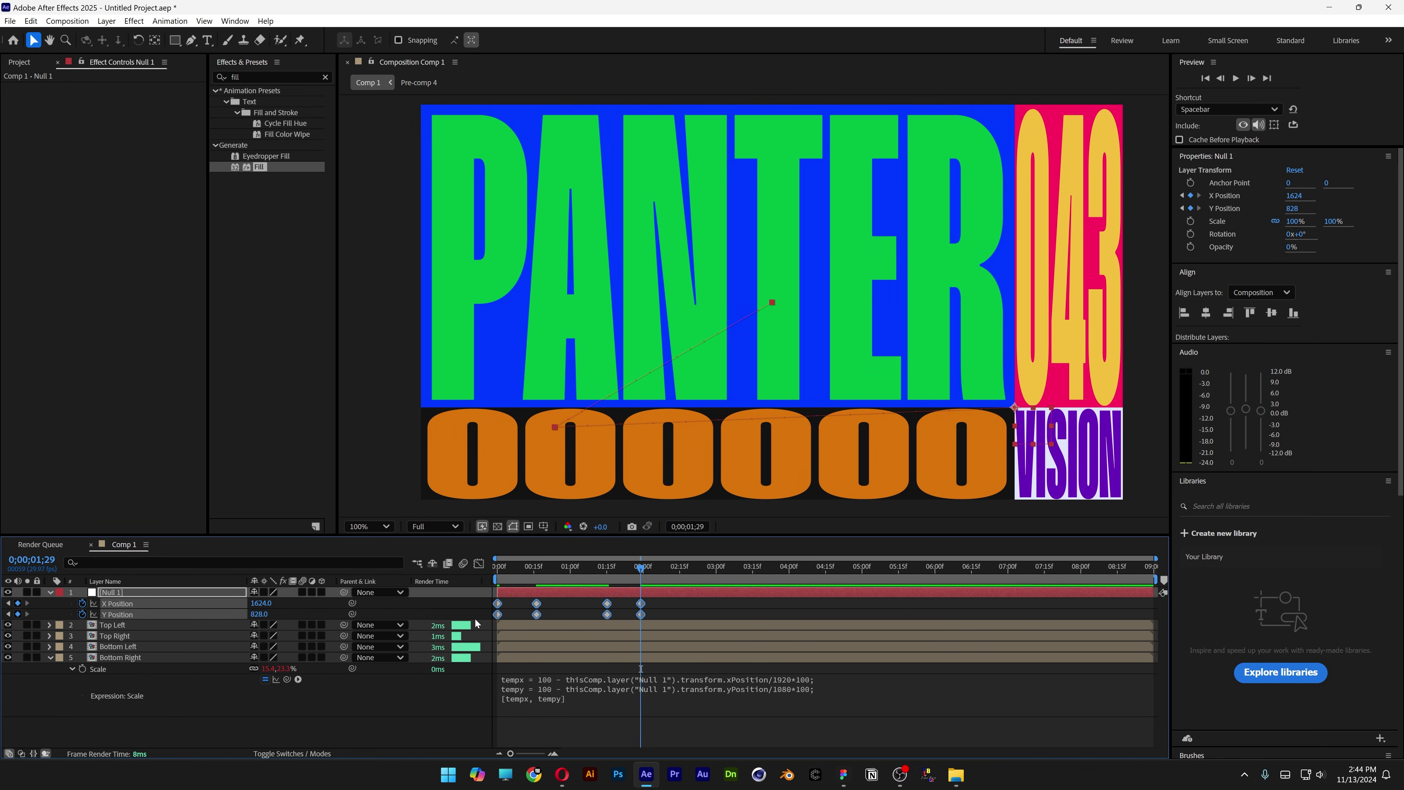